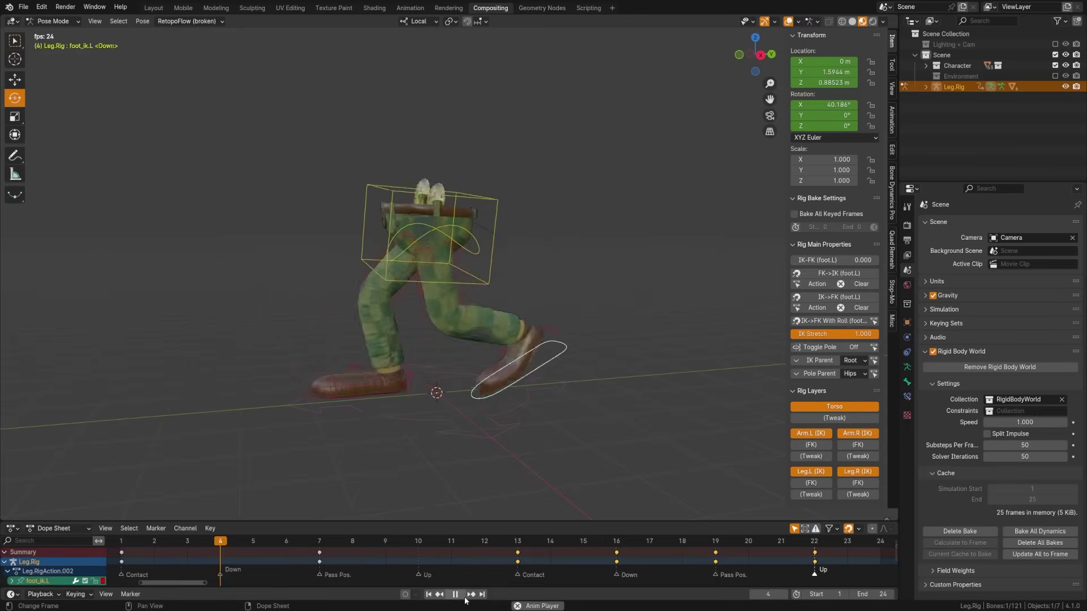
key("space")
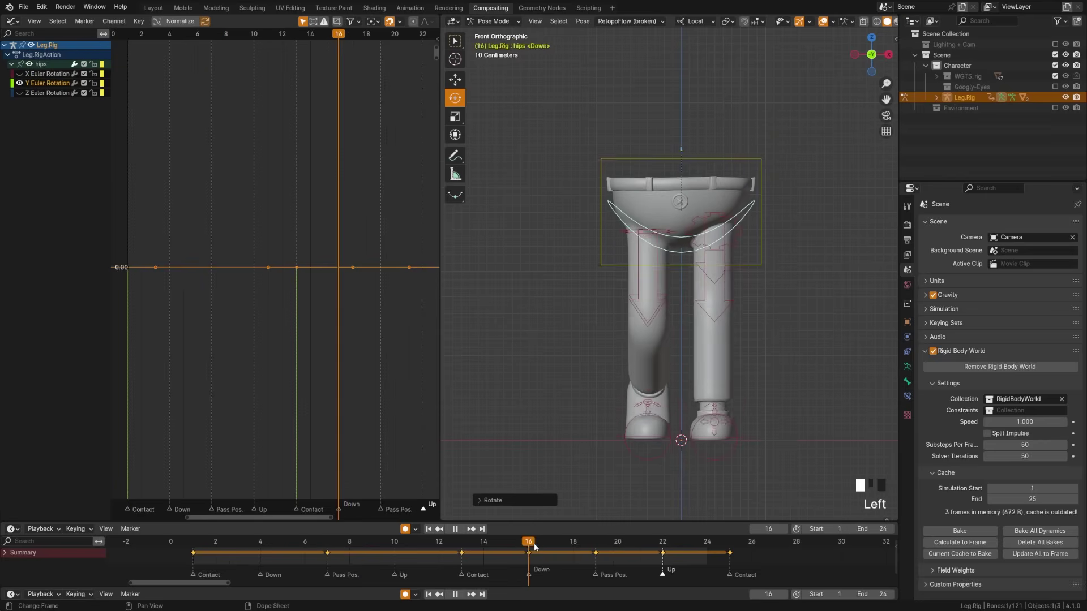
left_click_drag(535, 545, 592, 546)
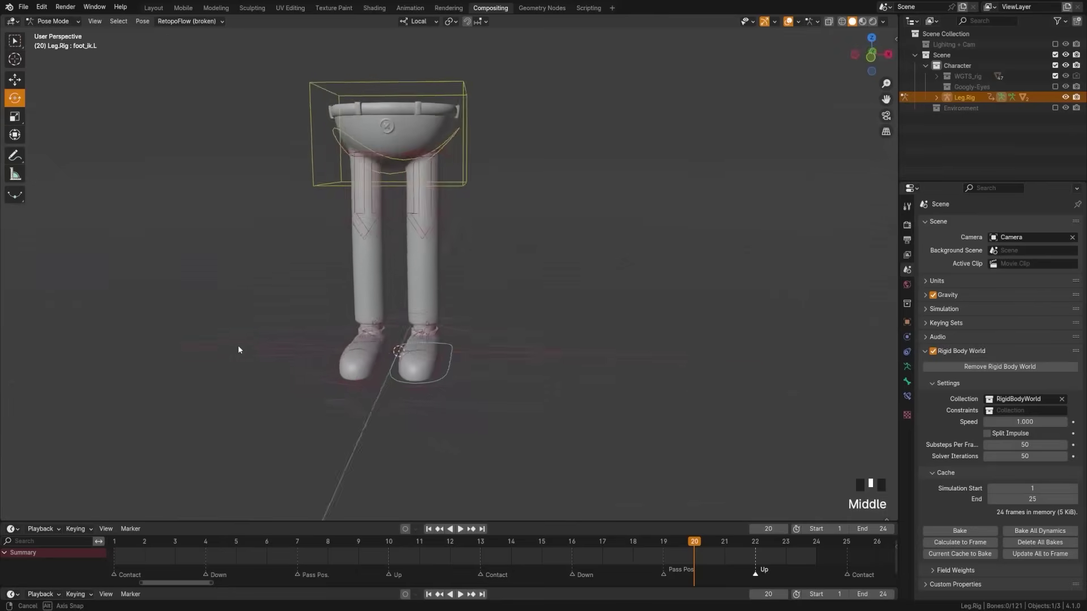
middle_click_drag(238, 349, 490, 408)
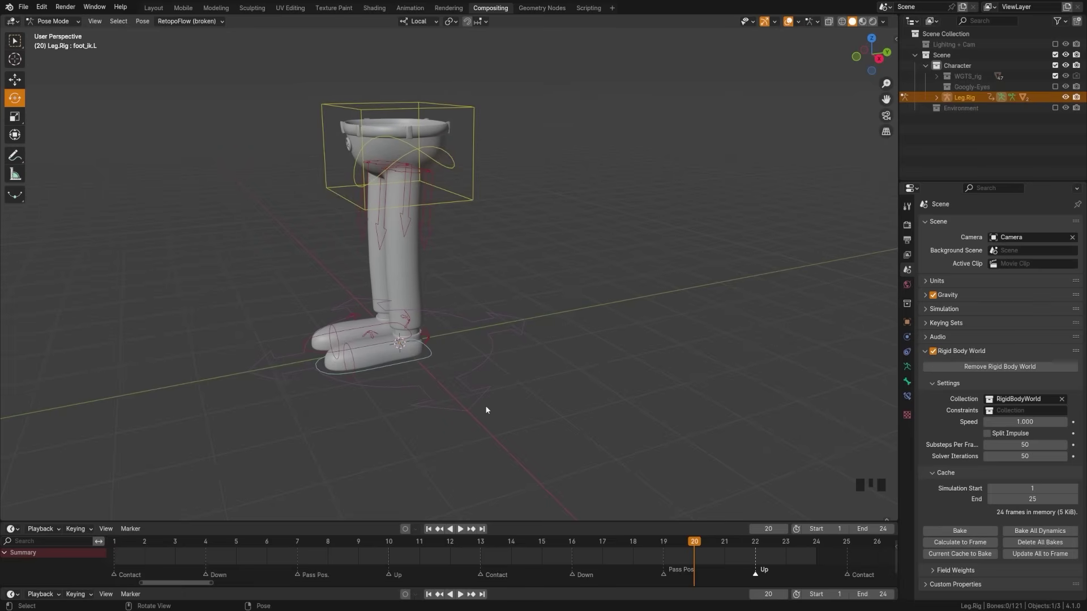
key("space")
middle_click_drag(659, 479, 589, 474)
middle_click_drag(340, 391, 481, 395)
Show the selected item's transform values and rig properties in the 3D viewport's sidebar.
key("n")
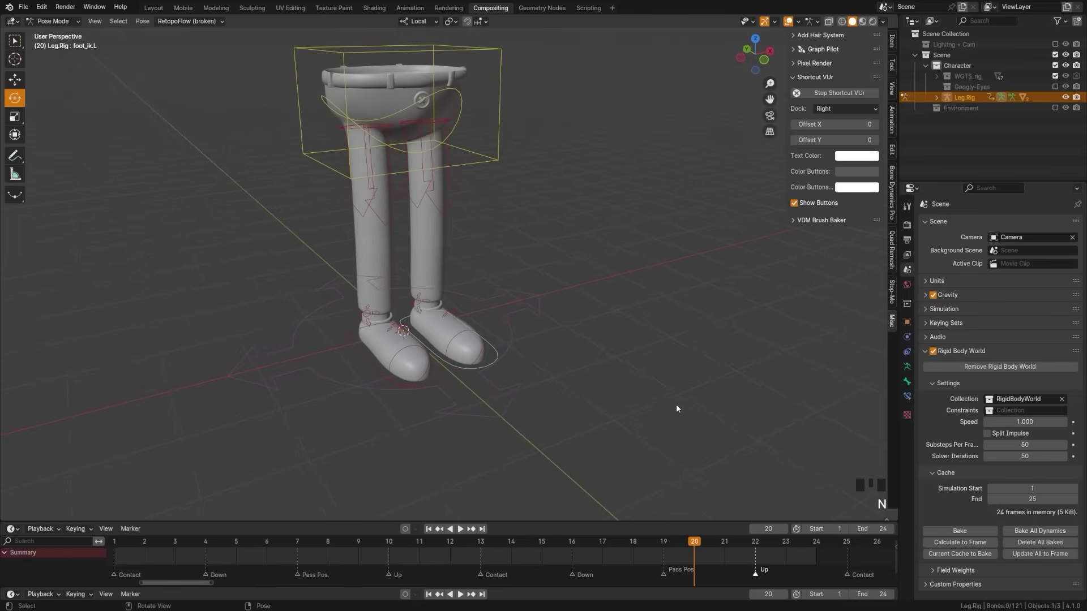
left_click(891, 48)
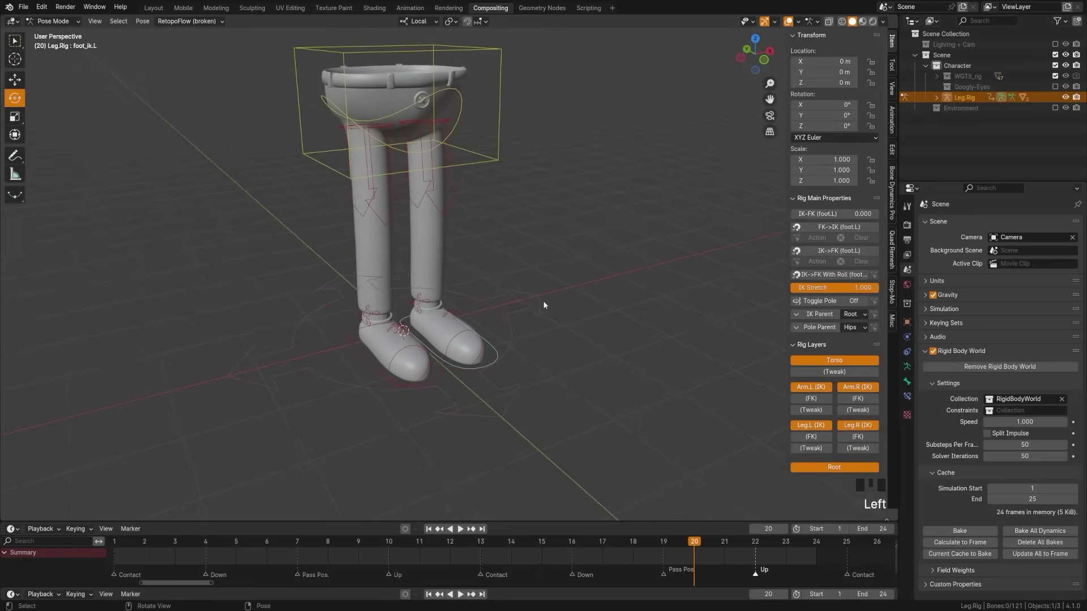
middle_click_drag(543, 304, 468, 307)
Switch the leg rig to Object Mode and return it to Pose Mode.
key("Tab")
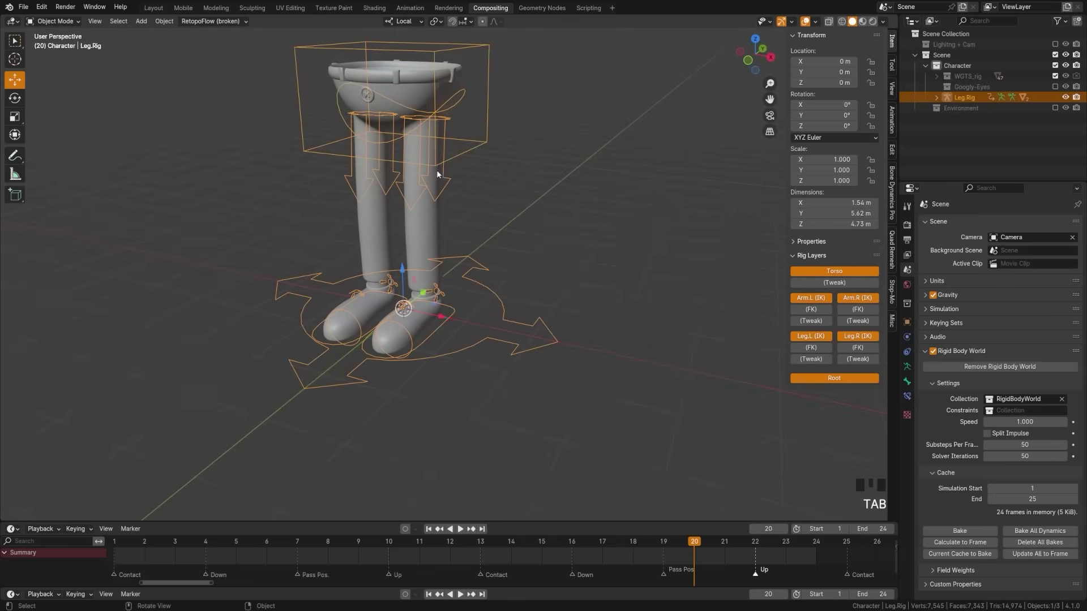
left_click(439, 168)
key("Tab")
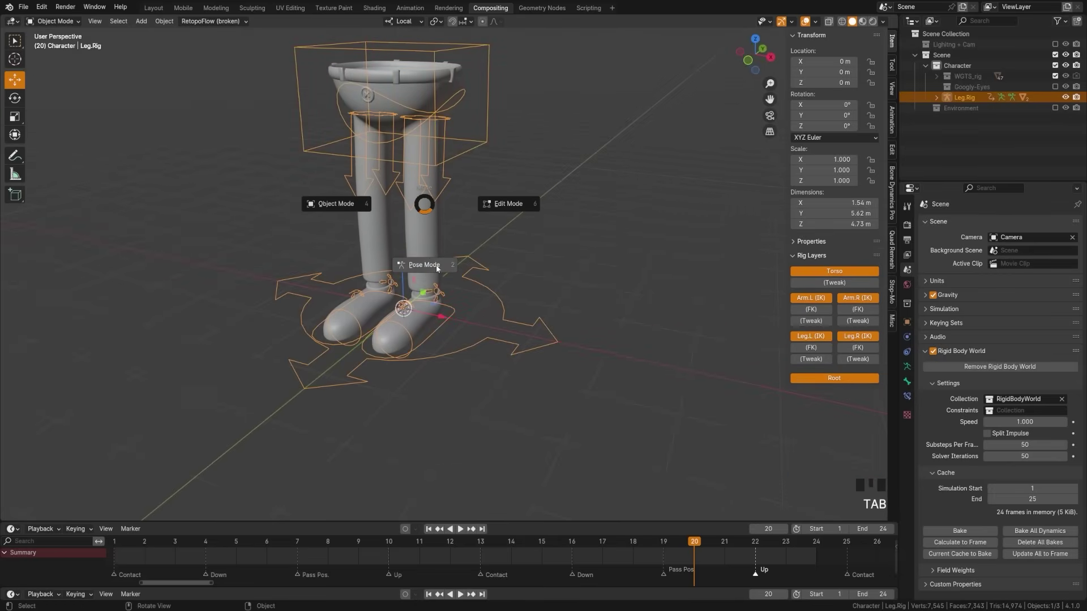
left_click(437, 268)
left_click(48, 22)
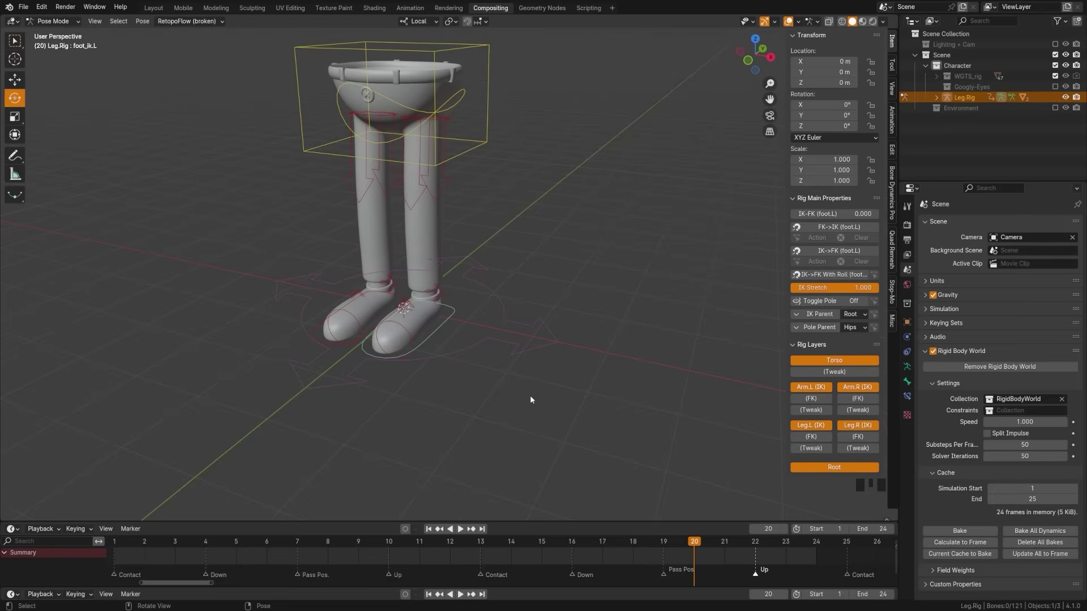
left_click(416, 529)
Insert location and rotation keyframes for the left foot IK control at frame 20.
mouse_move(376, 400)
middle_mouse_down()
mouse_move(468, 403)
mouse_move(359, 411)
mouse_move(404, 447)
mouse_move(373, 395)
middle_mouse_up()
scroll(364, 391, "up", 3)
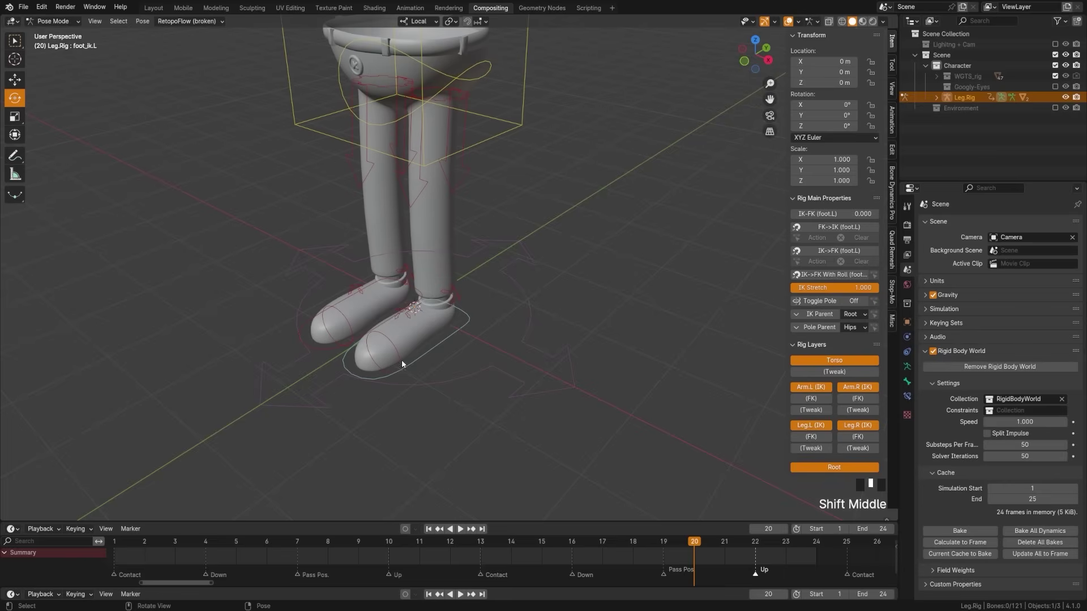
left_click(453, 355)
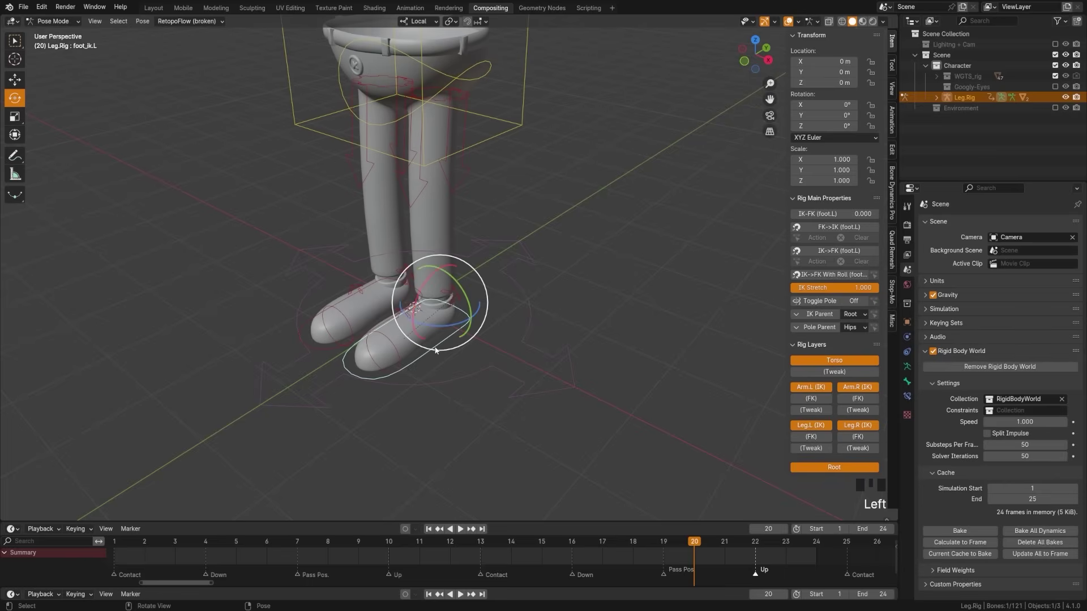
right_click(819, 63)
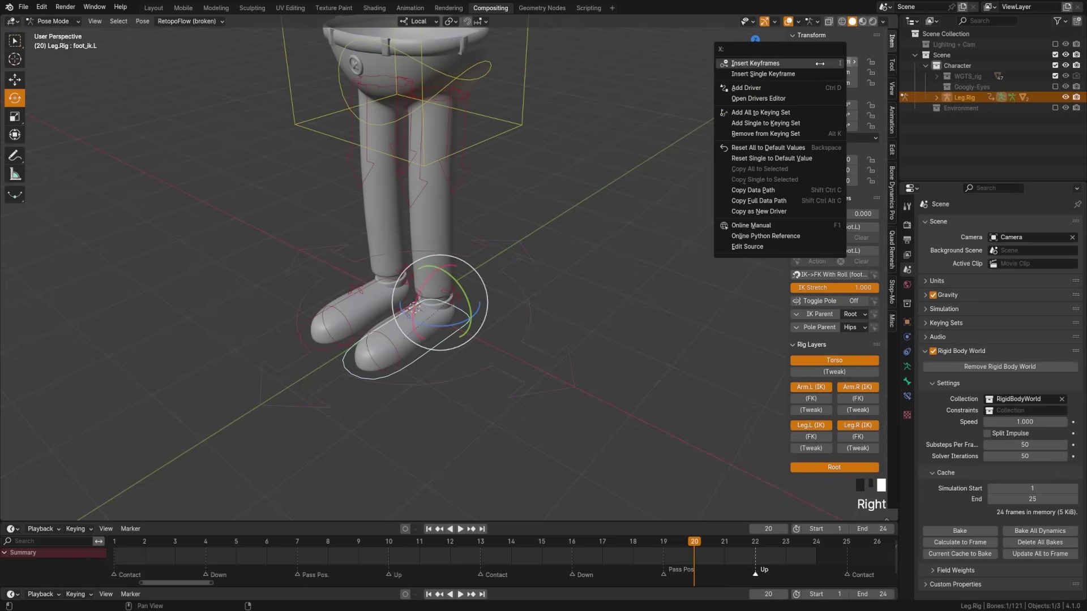
left_click(780, 64)
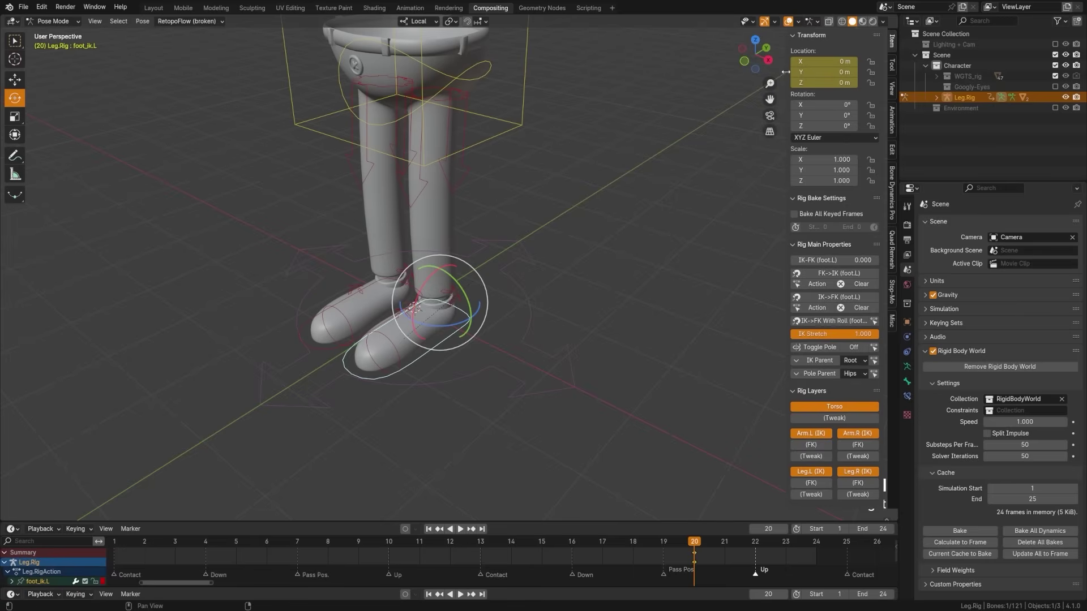
right_click(820, 104)
left_click(820, 102)
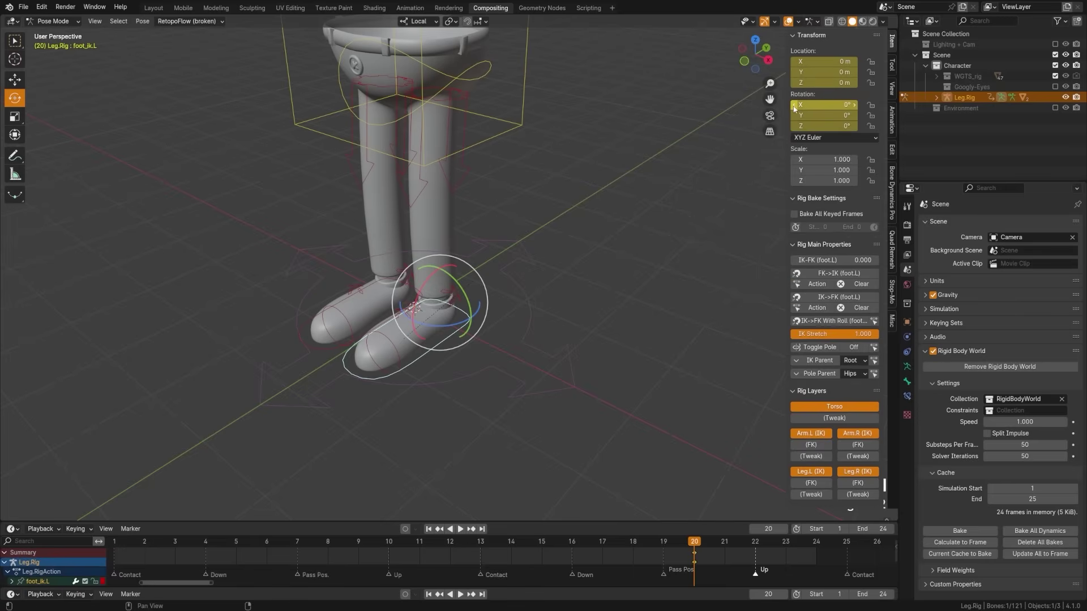
Insert location and rotation keyframes for the right foot IK control at frame 20.
left_click(318, 357)
right_click(822, 62)
left_click(822, 59)
right_click(822, 107)
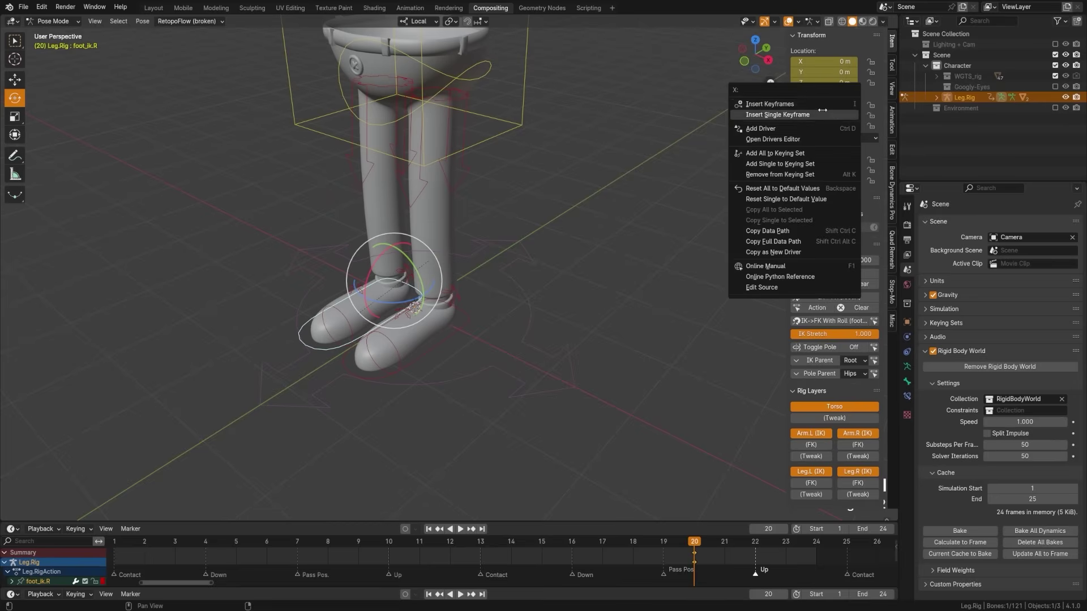
left_click(822, 104)
Insert rotation keyframes for the left and right heel IK controls at frame 20.
left_click(457, 297)
middle_click_drag(504, 307, 412, 338)
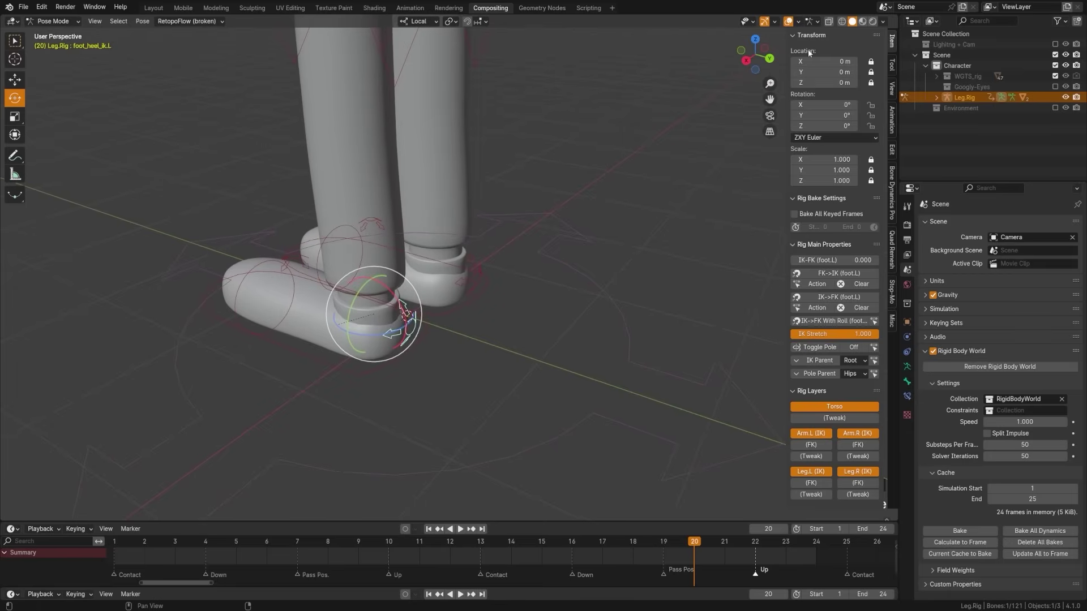
right_click(812, 108)
left_click(810, 107)
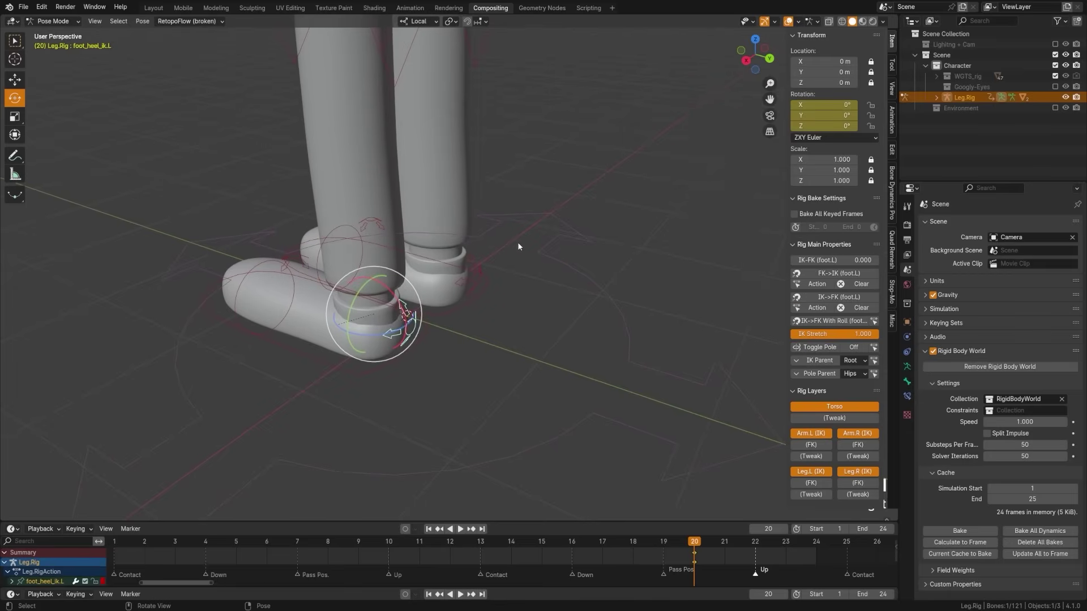
left_click(480, 268)
right_click(794, 104)
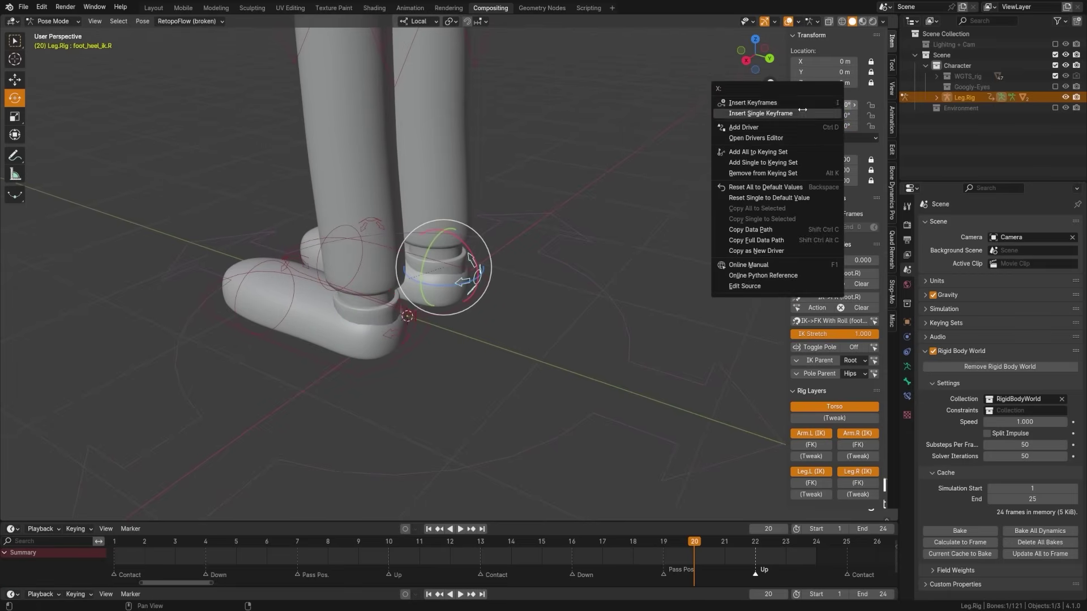
left_click(794, 103)
Insert location and rotation keyframes for the box-shaped torso control at frame 20.
middle_click_drag(543, 226, 538, 168)
left_click(390, 238)
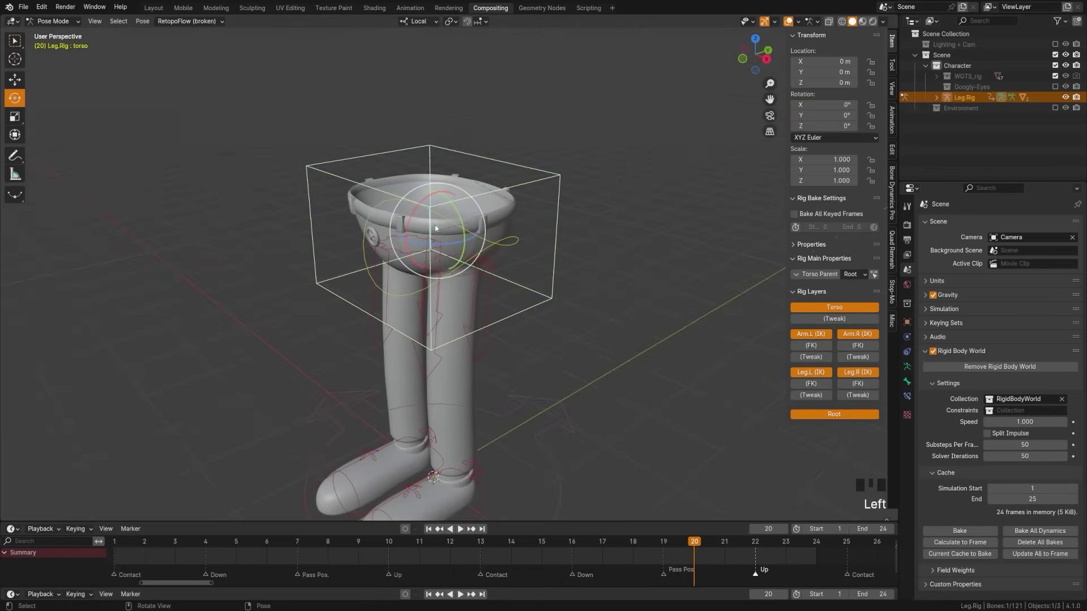
middle_click_drag(396, 249, 404, 260)
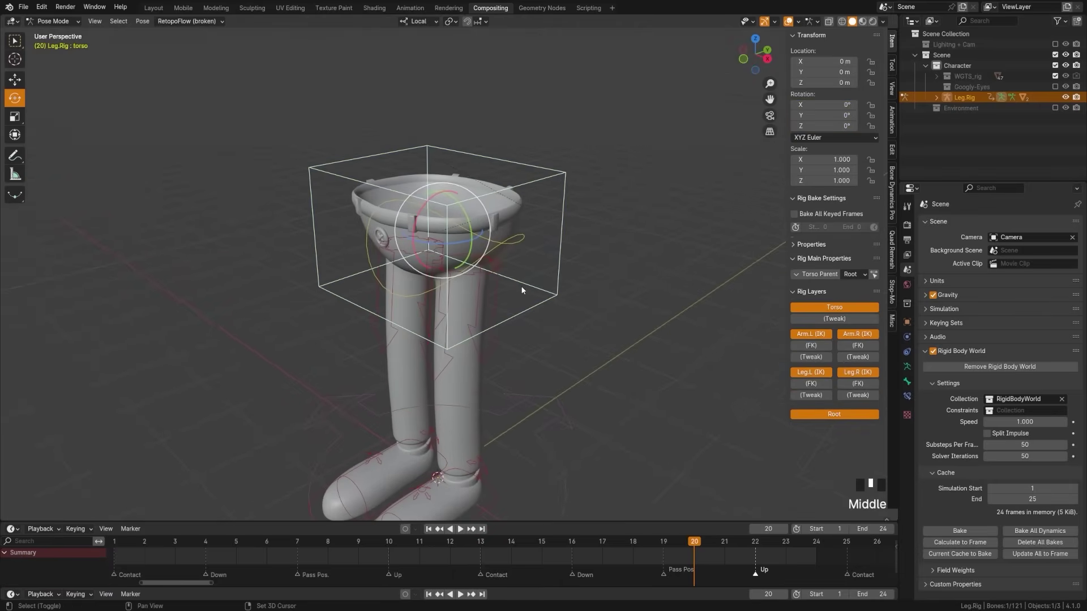
middle_click_drag(535, 281, 585, 236, "shift")
right_click(833, 61)
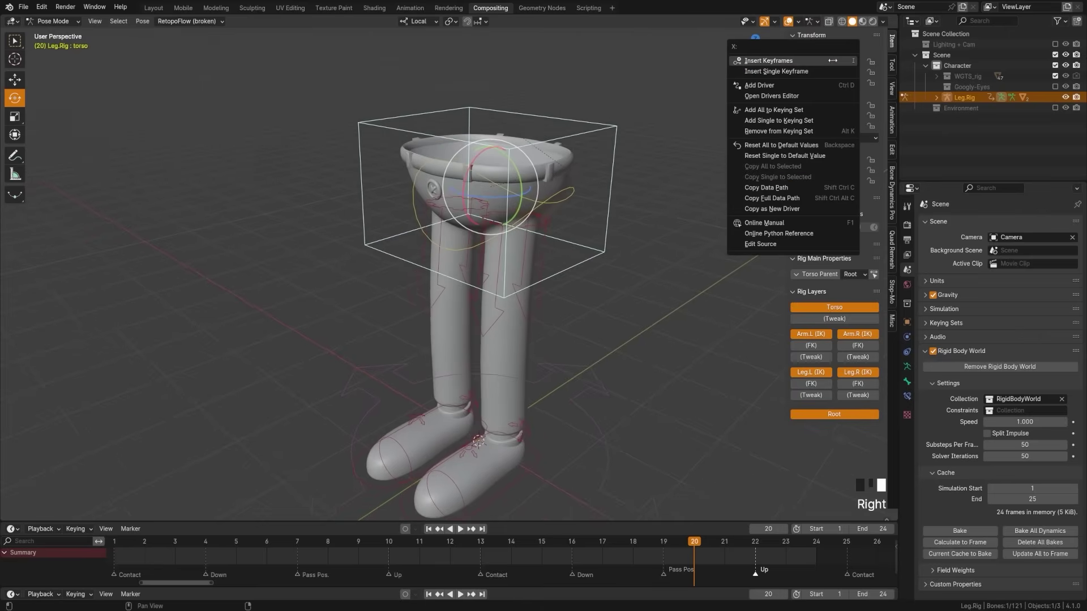
left_click(793, 61)
middle_click_drag(516, 193, 521, 164)
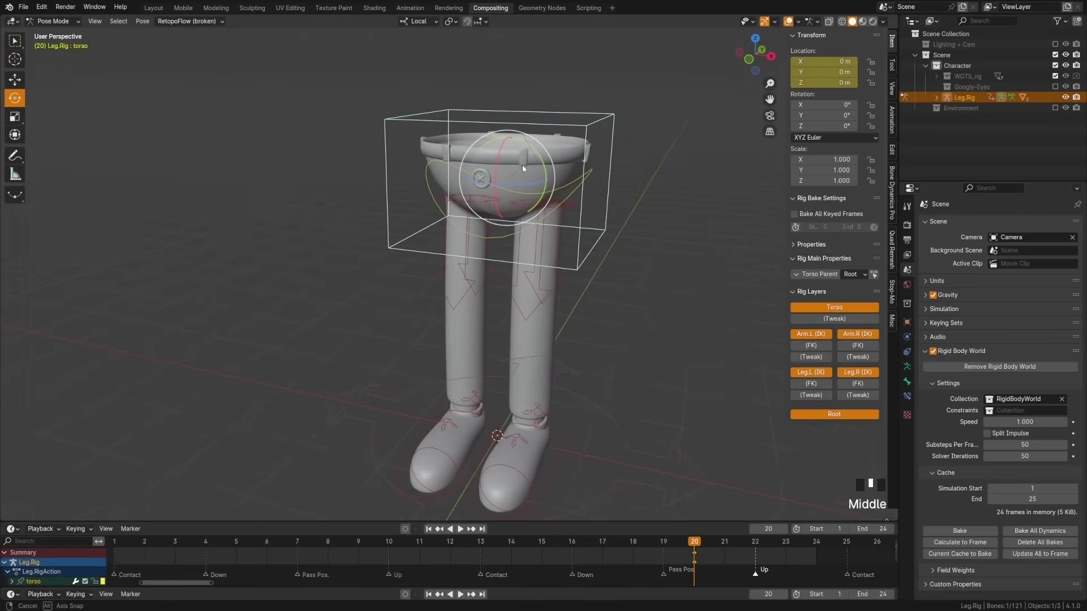
right_click(824, 105)
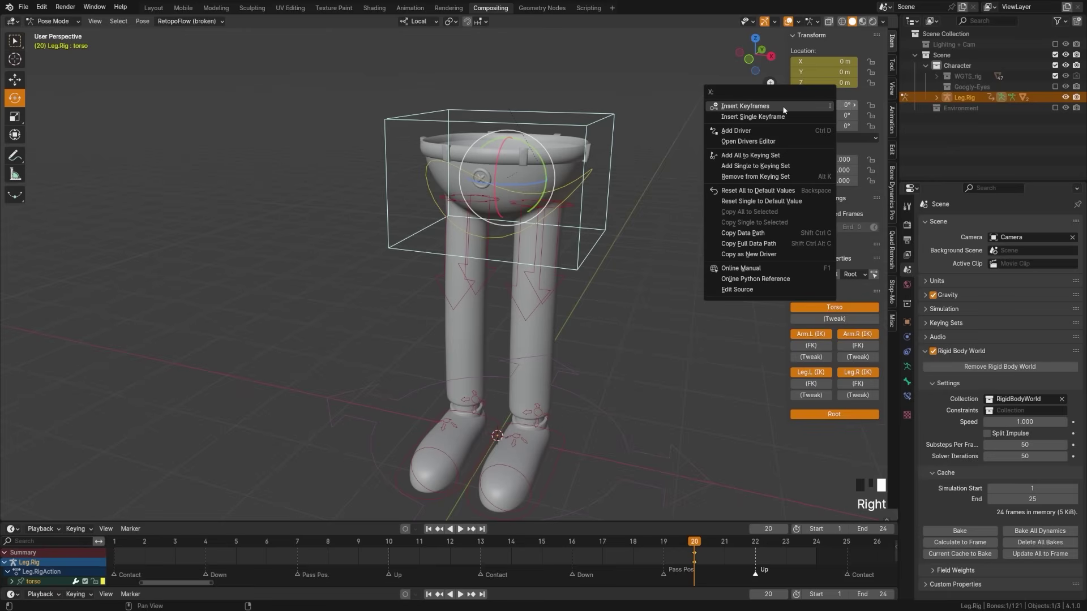
Insert rotation keyframes for the hips control at frame 20.
left_click(591, 172)
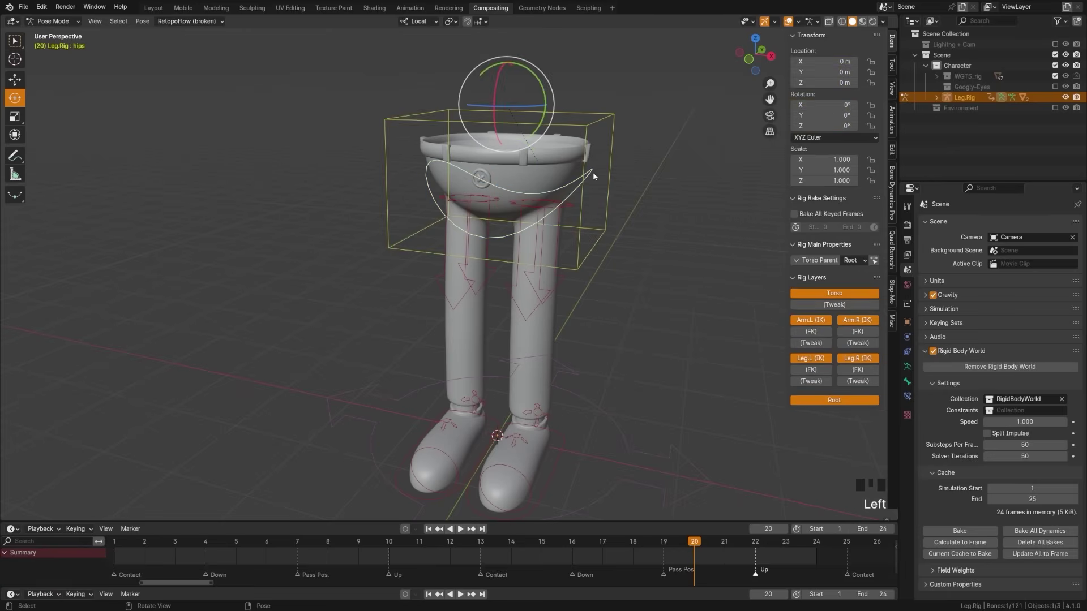
middle_click_drag(592, 171, 545, 191)
right_click(810, 104)
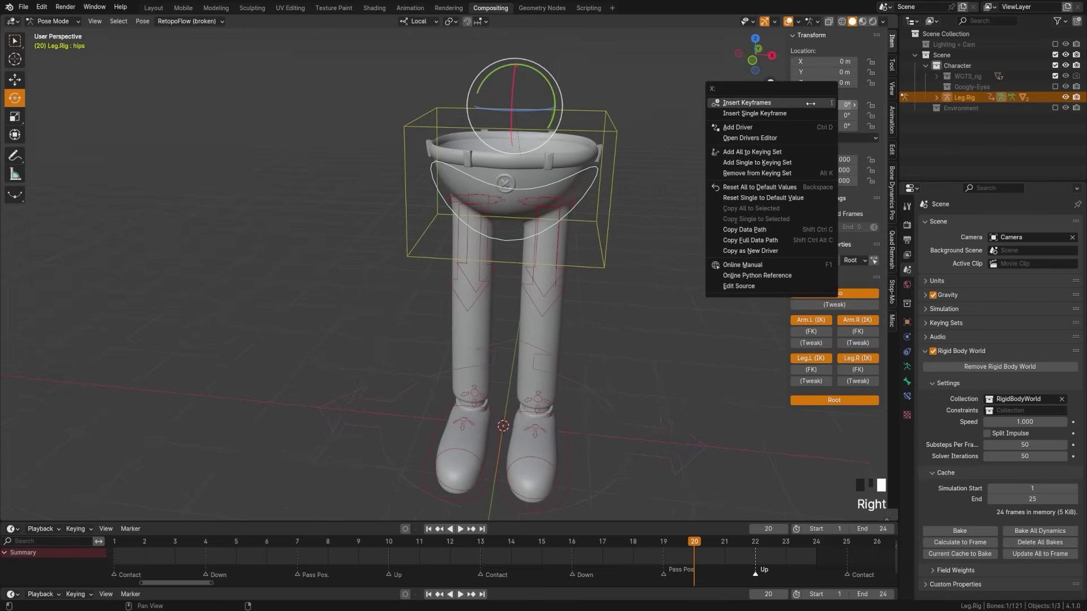
left_click(803, 103)
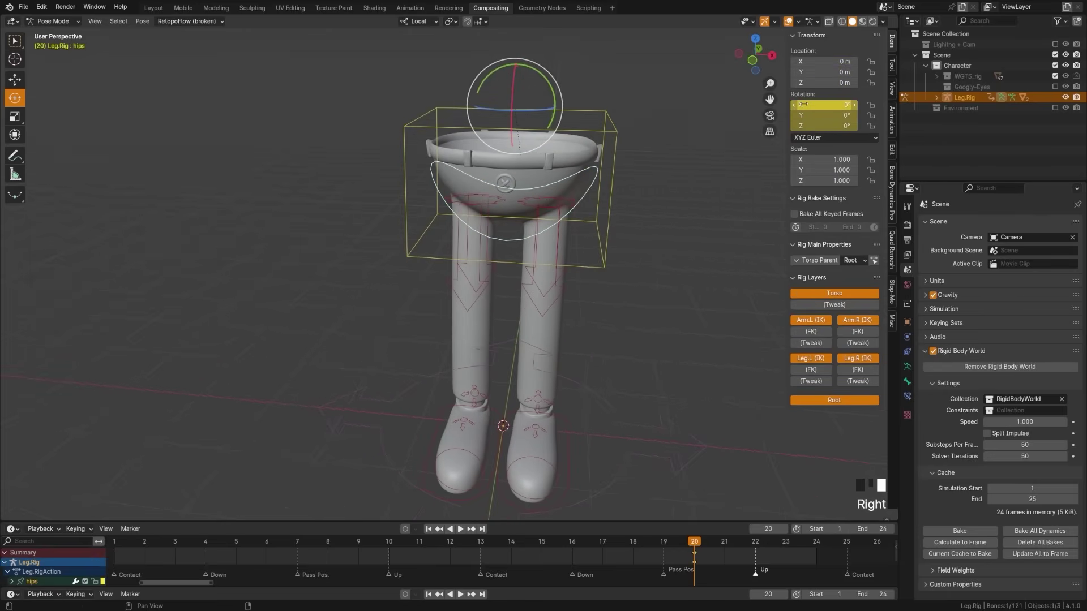
Collapse the Dope Sheet summary, enable Auto Keyframing and show its options.
left_click(5, 553)
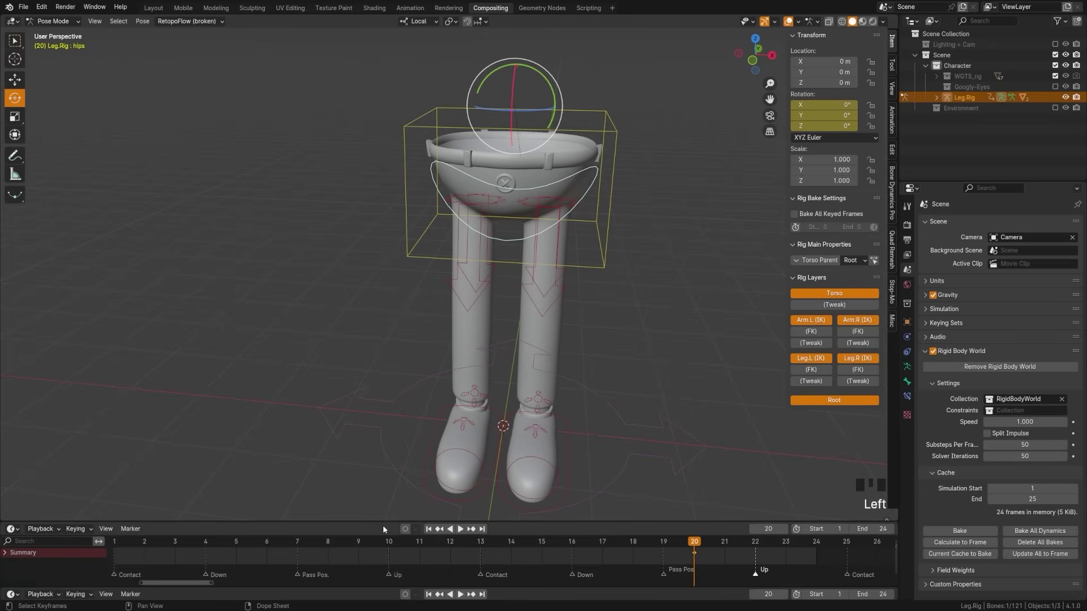
left_click(405, 529)
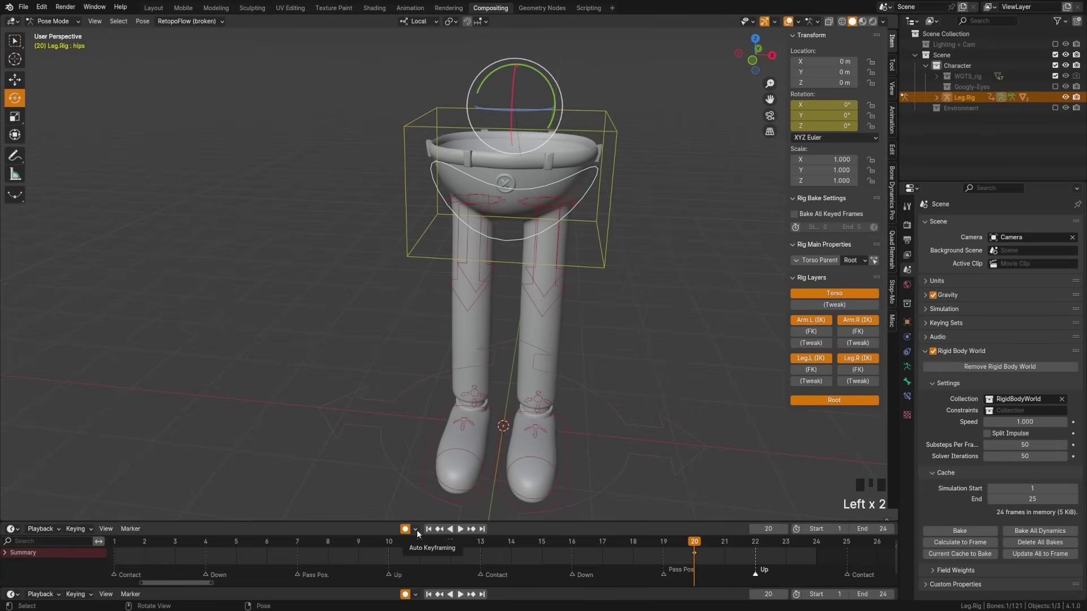
left_click(416, 530)
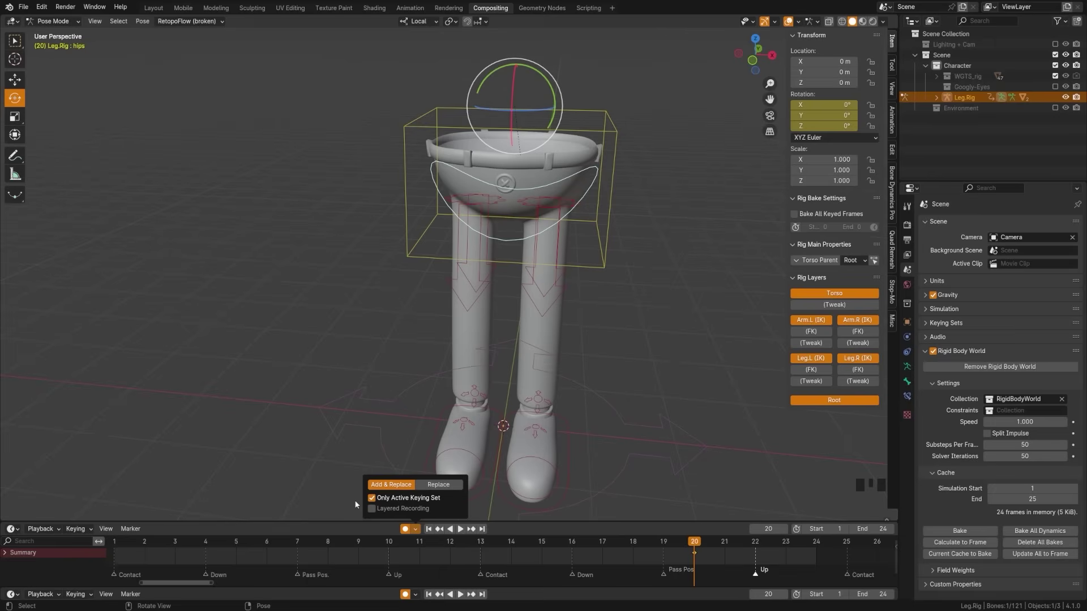
Set the active keying set to Available.
left_click(80, 530)
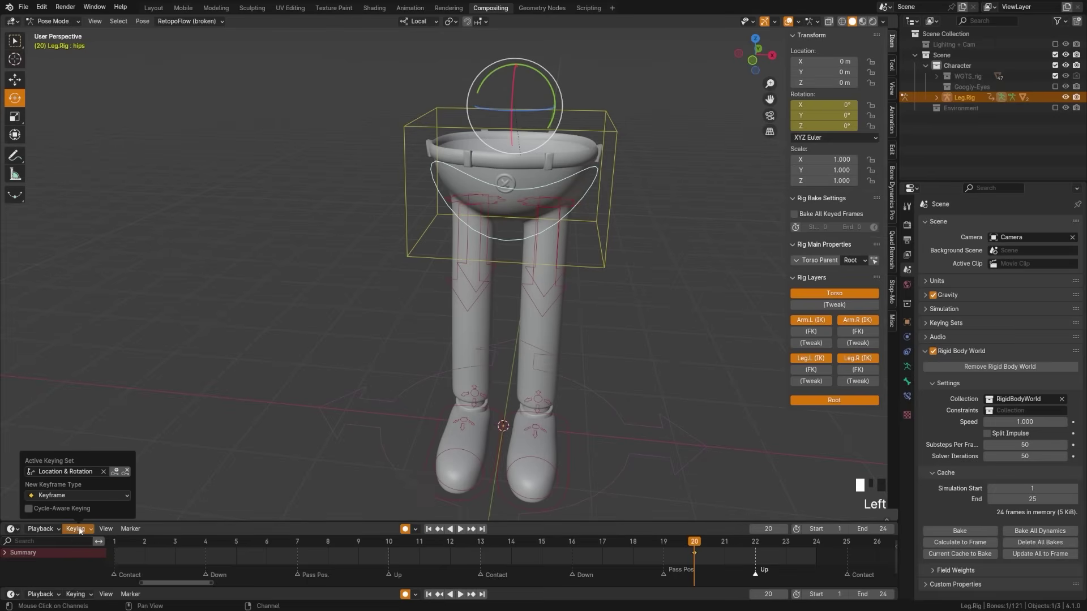
left_click(72, 472)
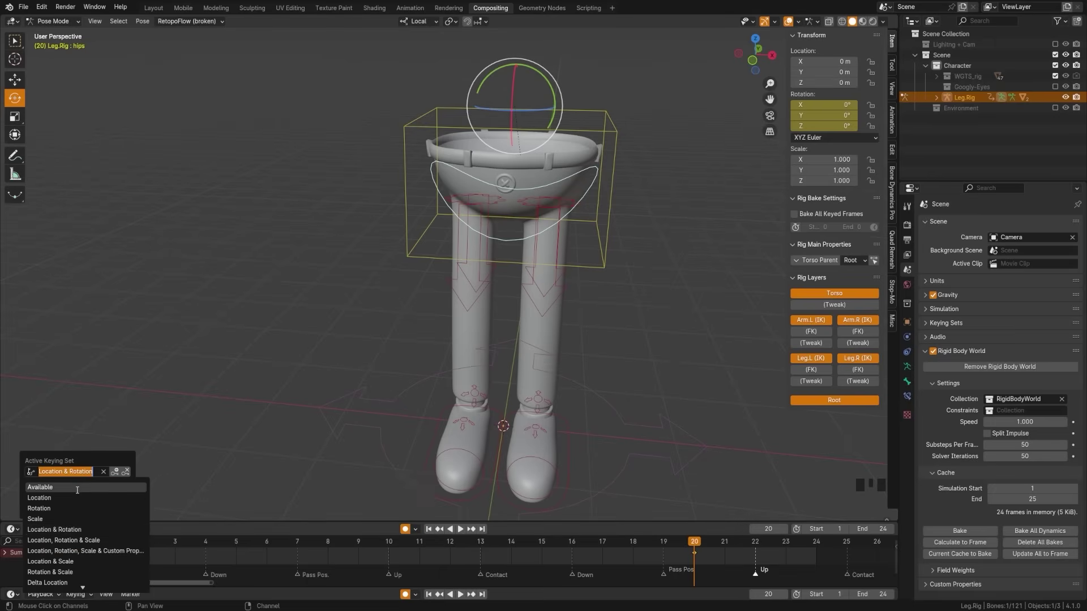
left_click(77, 488)
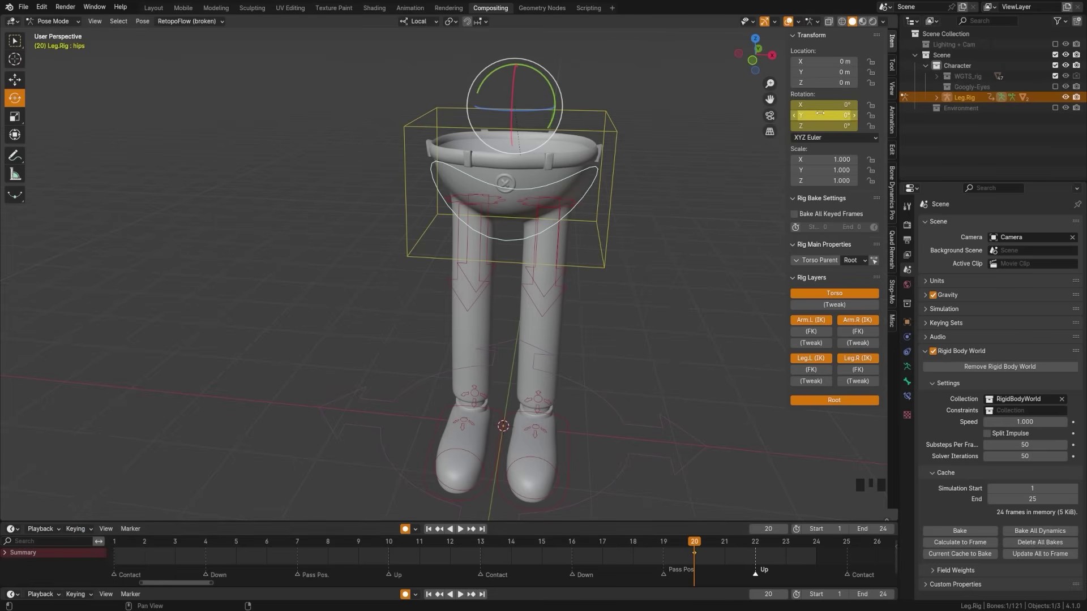
Check the rig's animation at frame 1 and return to frame 20 with playback stopped.
scroll(592, 444, "down", 2)
middle_click_drag(592, 444, 562, 435, "shift")
left_click(115, 543)
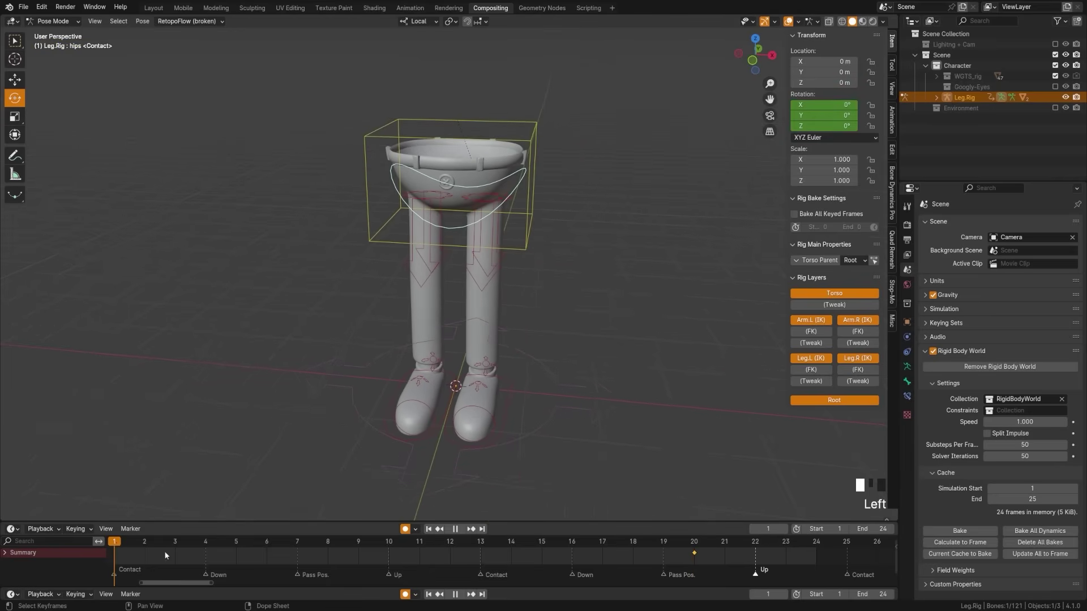
left_click(692, 544)
key("space")
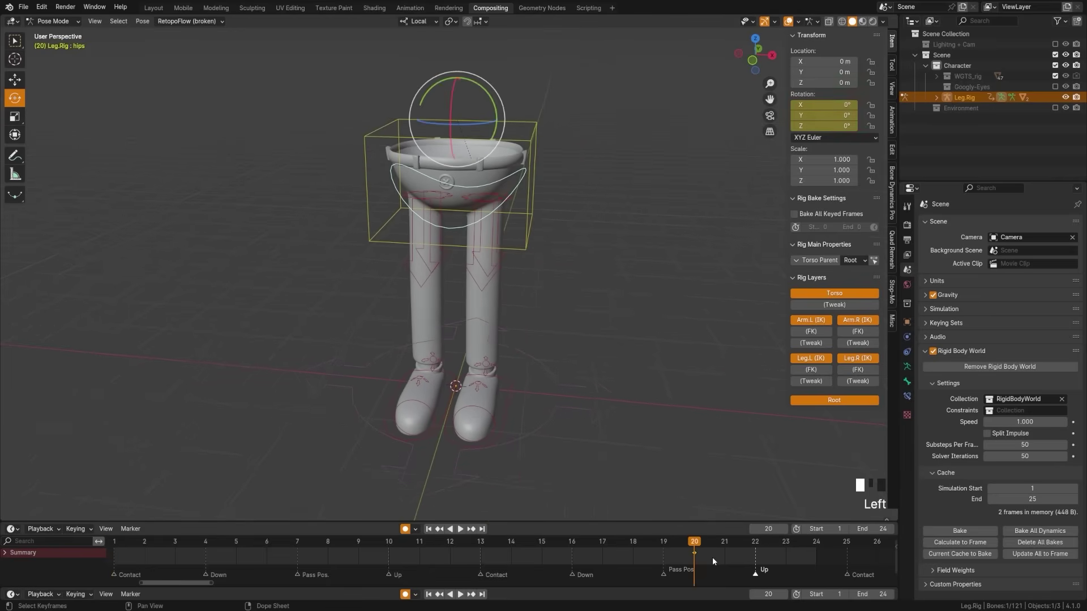
Select all the rig's controls, move their keyframes from frame 20 to frame 1, and go to frame 1.
scroll(532, 370, "down", 2)
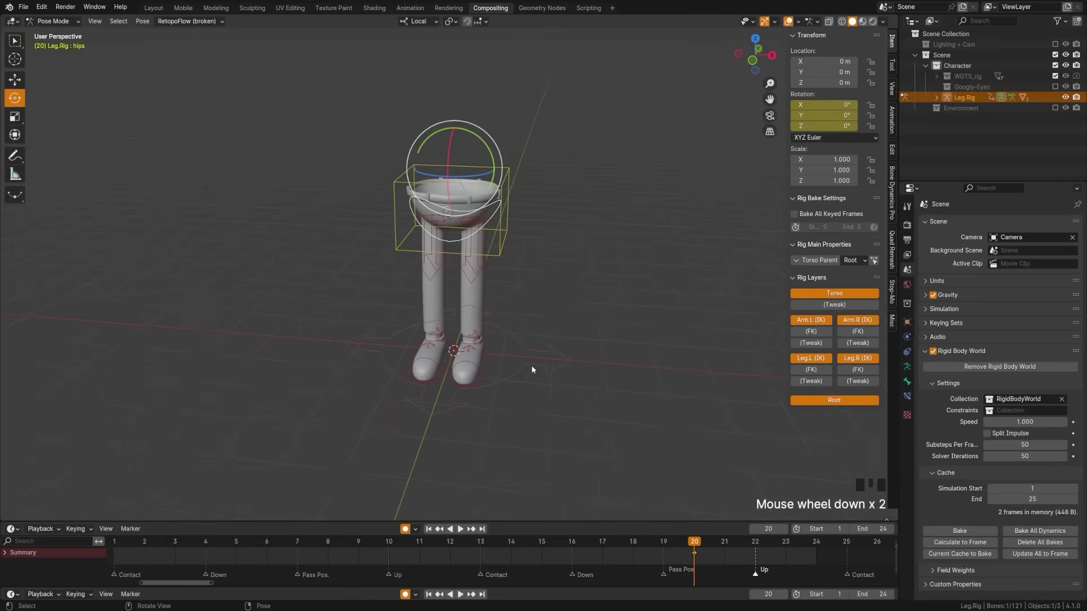
scroll(564, 380, "up", 2)
middle_click_drag(564, 380, 585, 325)
key("a")
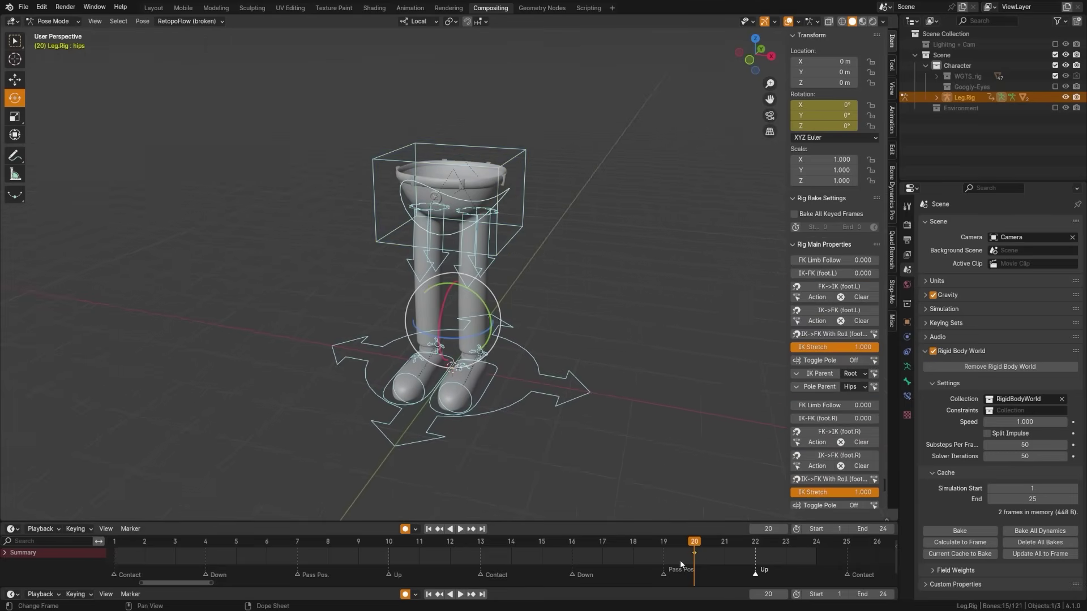
left_click_drag(681, 561, 730, 556)
key("g")
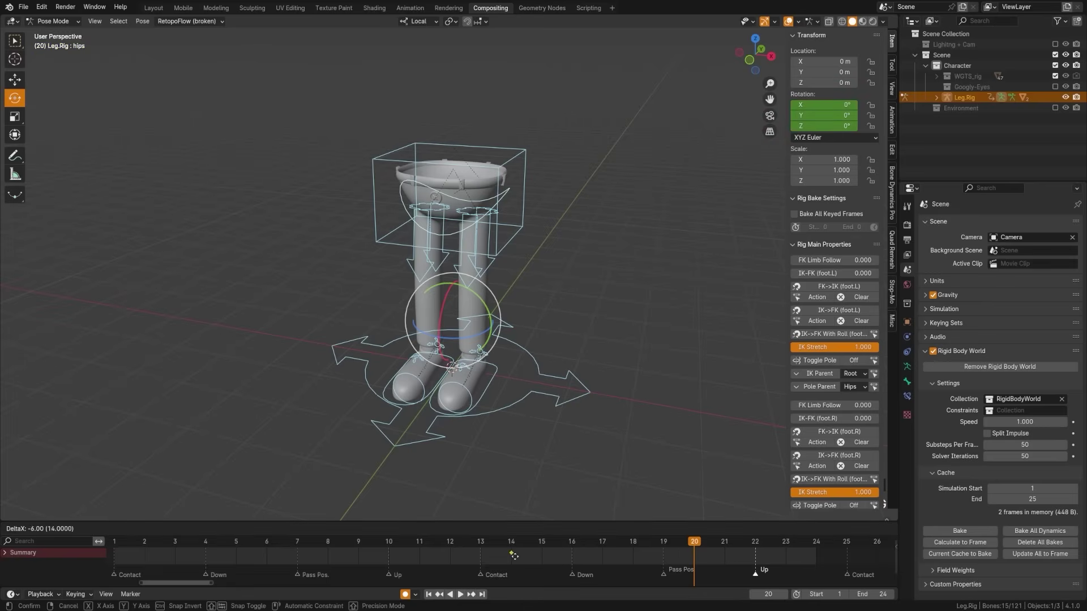
left_click(163, 565)
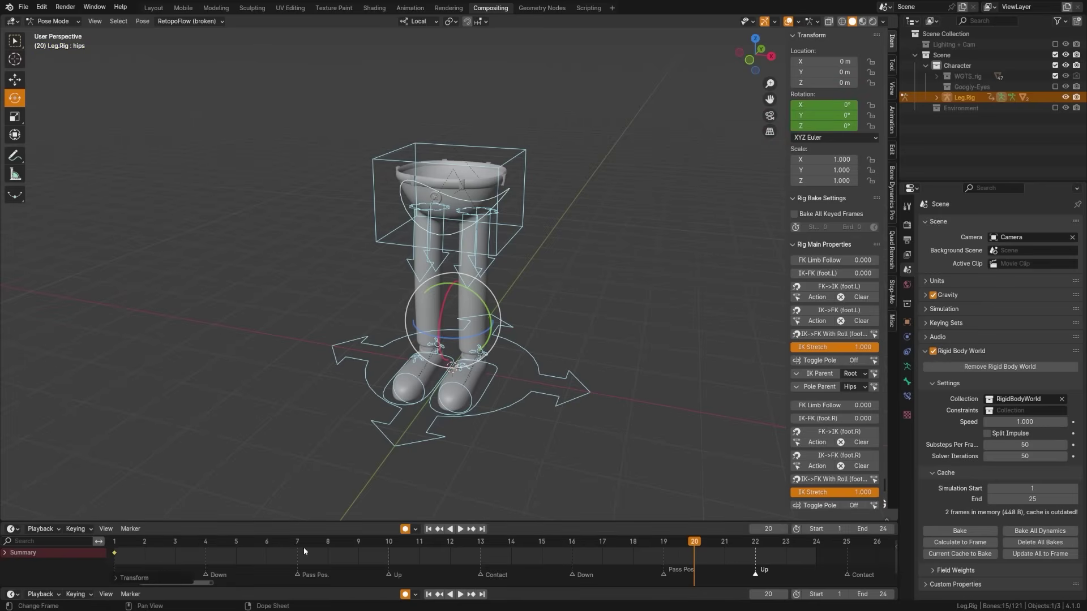
left_click(428, 529)
Split the 3D viewport into two side-by-side views, one showing the front of the legs and the other their left side.
middle_click_drag(397, 467, 477, 439)
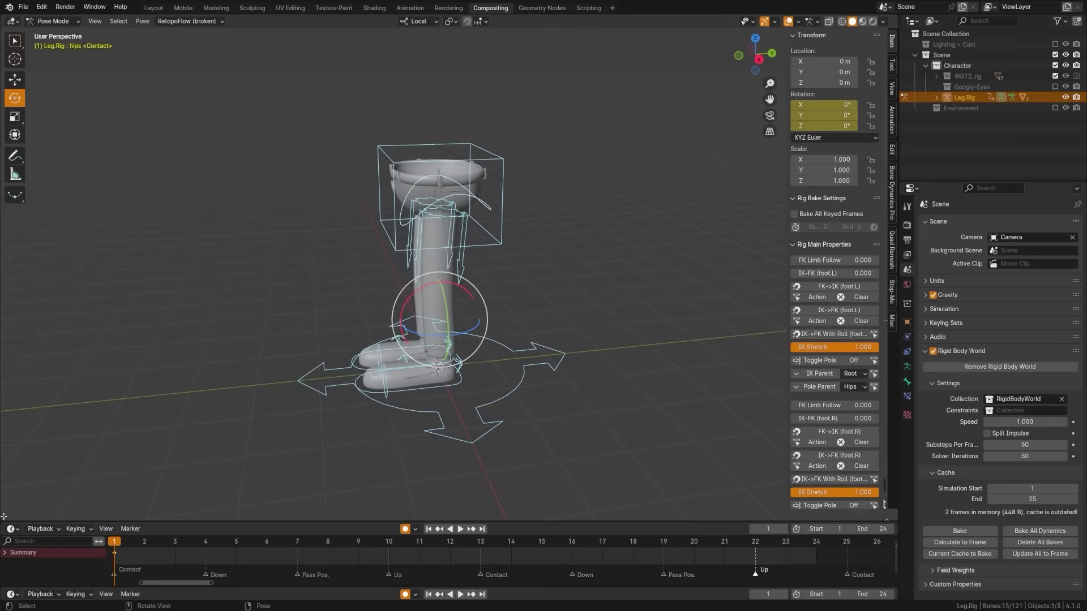
left_click_drag(3, 516, 485, 487)
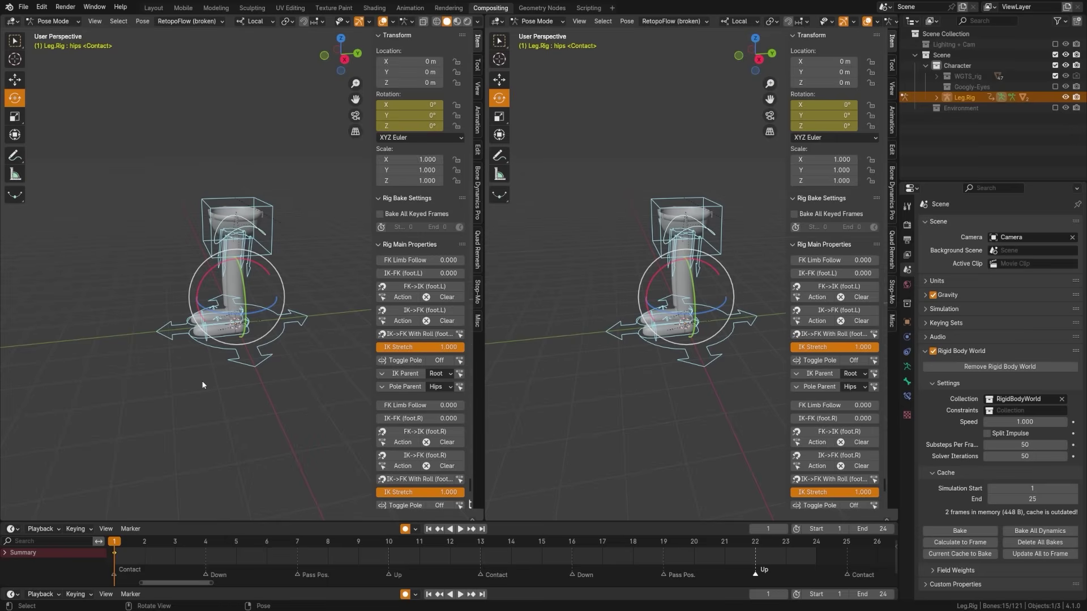
key("KP_1")
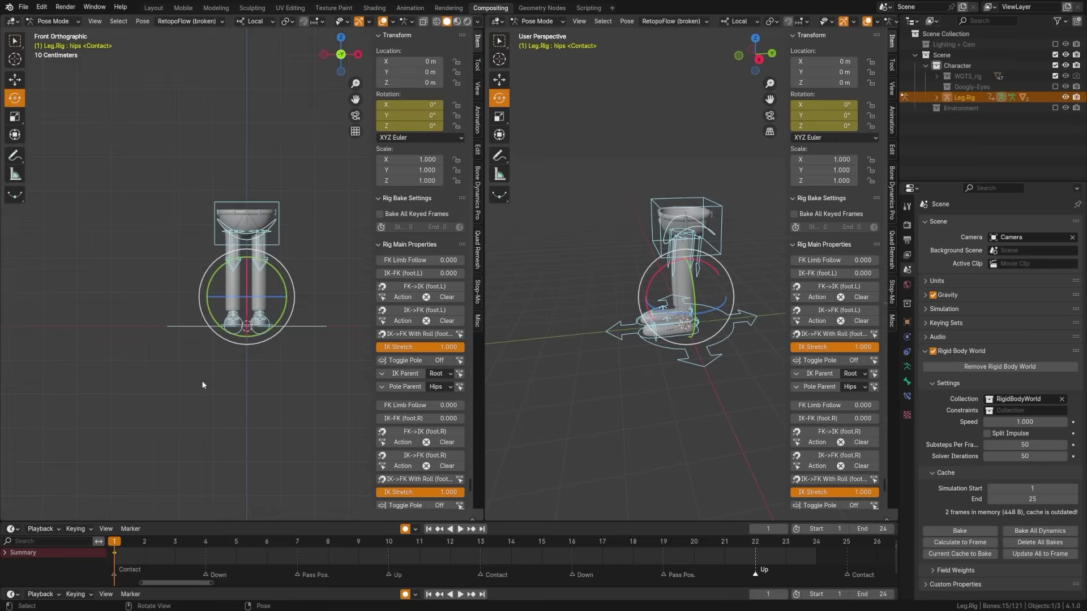
middle_click_drag(199, 381, 231, 368, "alt")
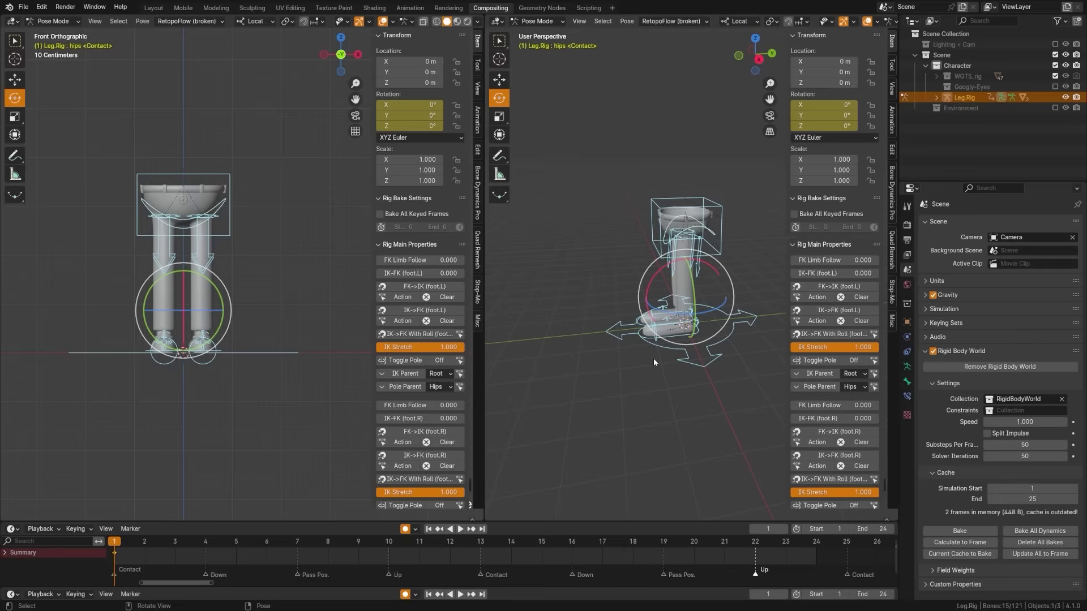
key("KP_3")
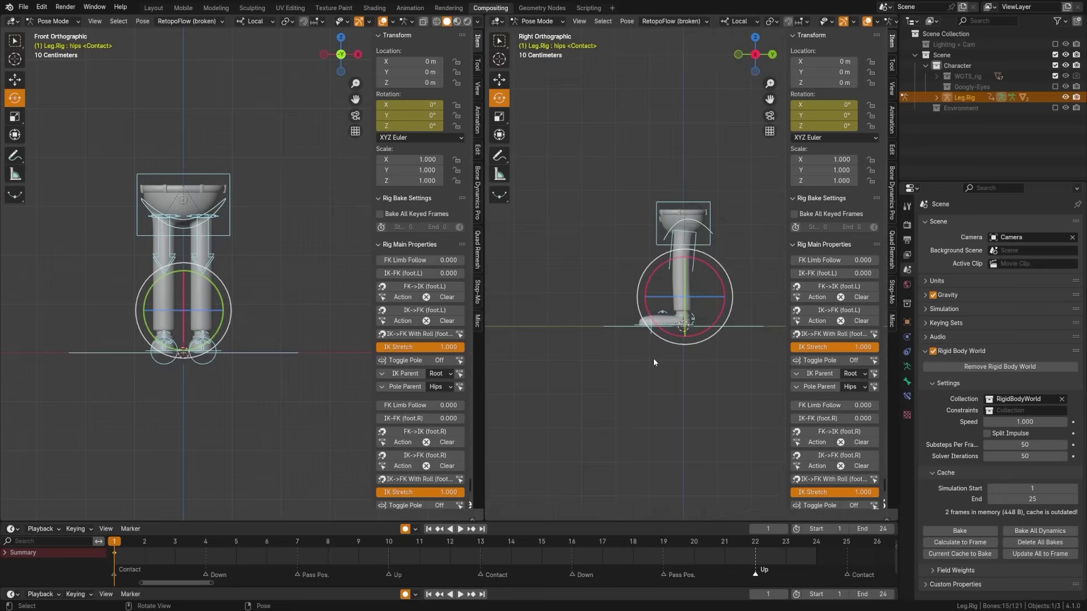
scroll(653, 358, "up", 2)
key("ctrl+KP_3")
middle_click_drag(653, 358, 596, 365, "shift")
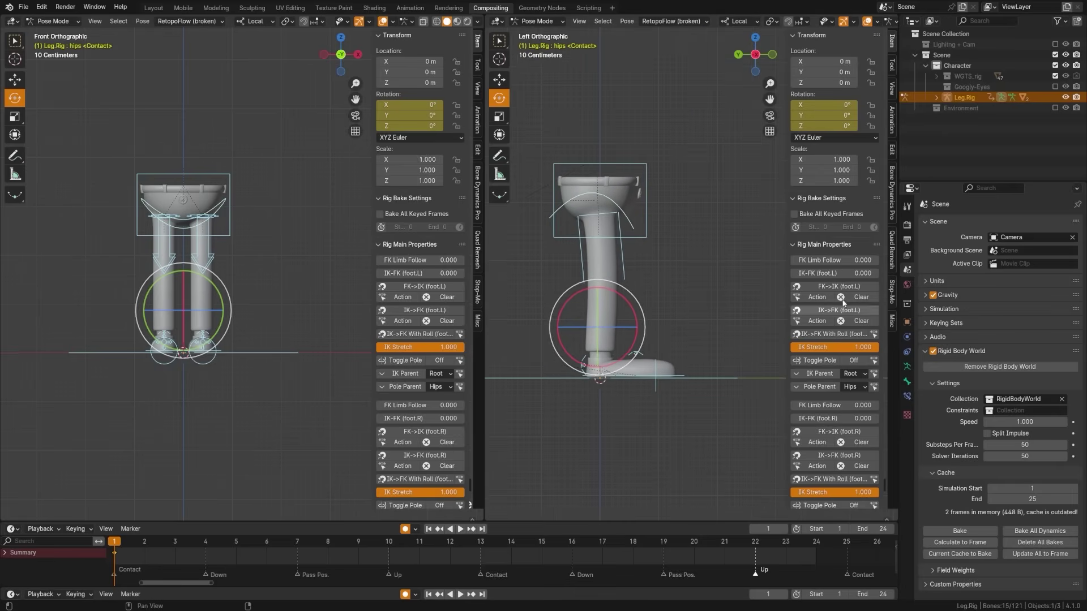
Hide the sidebars in both viewports, adjust the split between them and frame the legs in each view.
key("n")
key("n")
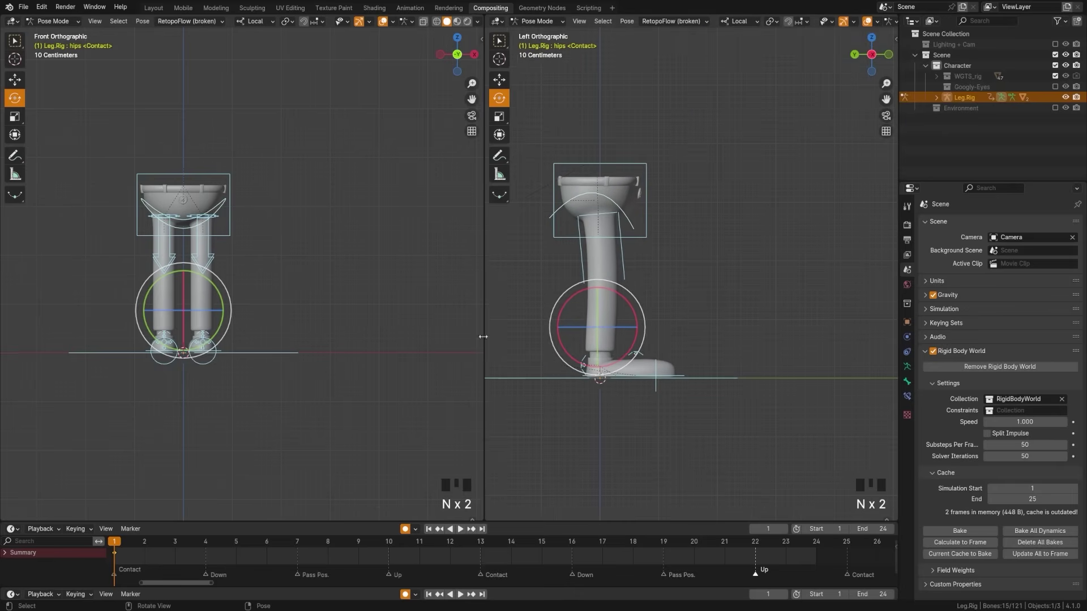
left_click_drag(484, 338, 440, 338)
scroll(247, 337, "up", 2)
middle_click_drag(246, 336, 468, 339, "shift")
scroll(636, 369, "up", 2)
key("KP_1")
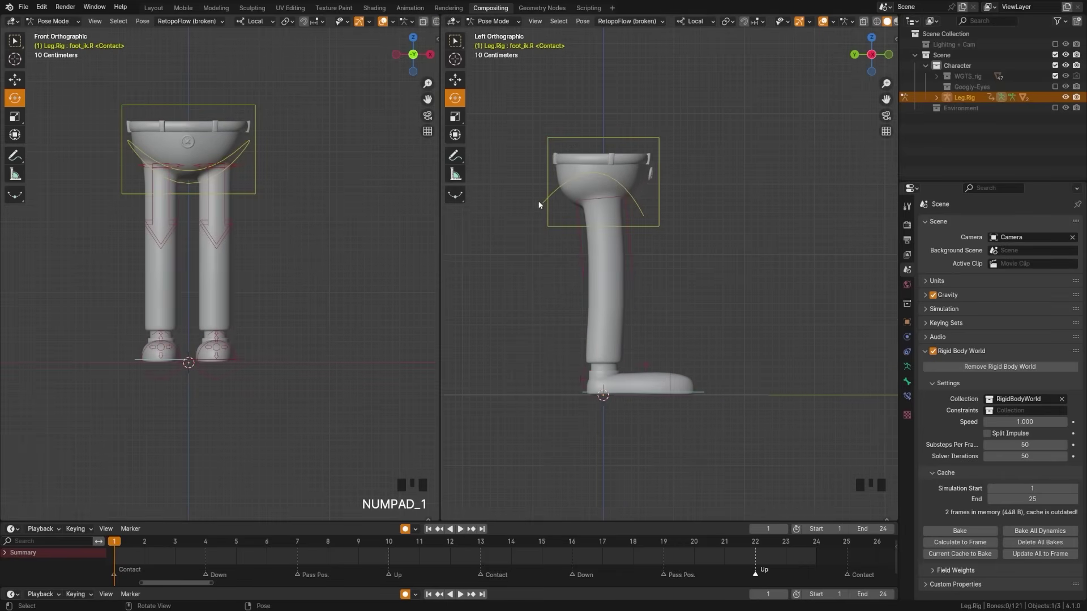
Draw a horizontal annotation line along the top of the hips in the Left Orthographic view.
left_click(462, 160)
left_click_drag(526, 151, 703, 149)
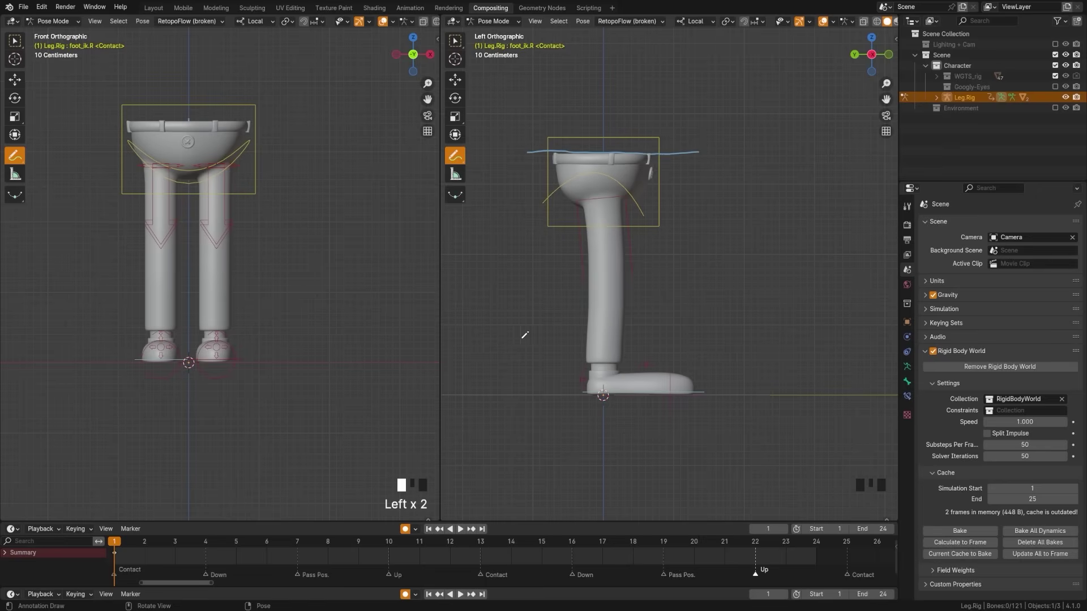
Move the foot_ik.R control about 1.29 m forward for the contact pose at frame 1.
middle_click_drag(340, 328, 324, 366)
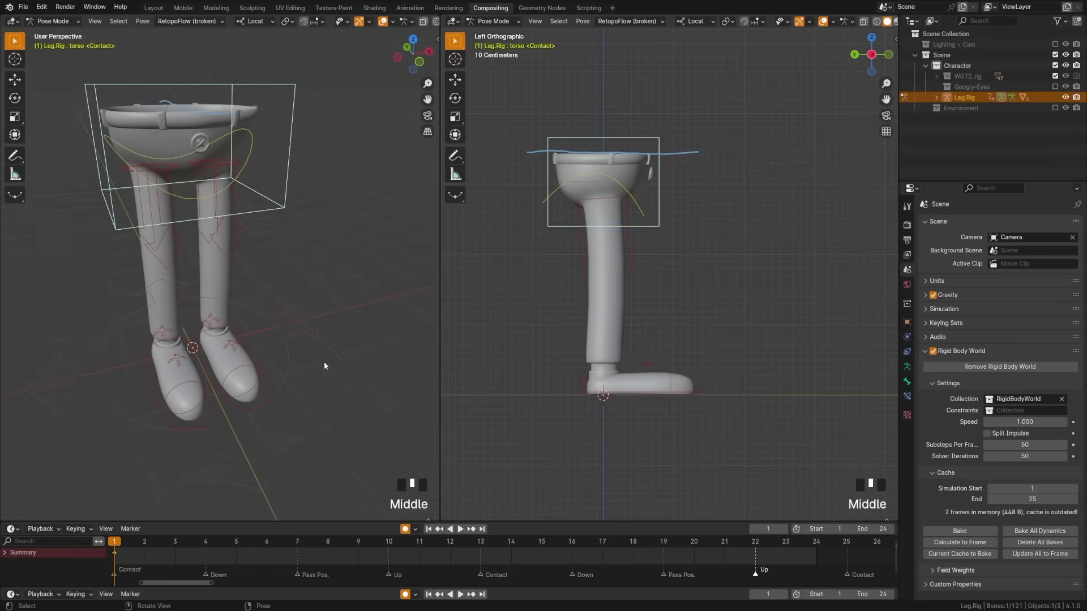
left_click(266, 371)
middle_click_drag(645, 391, 590, 371, "shift")
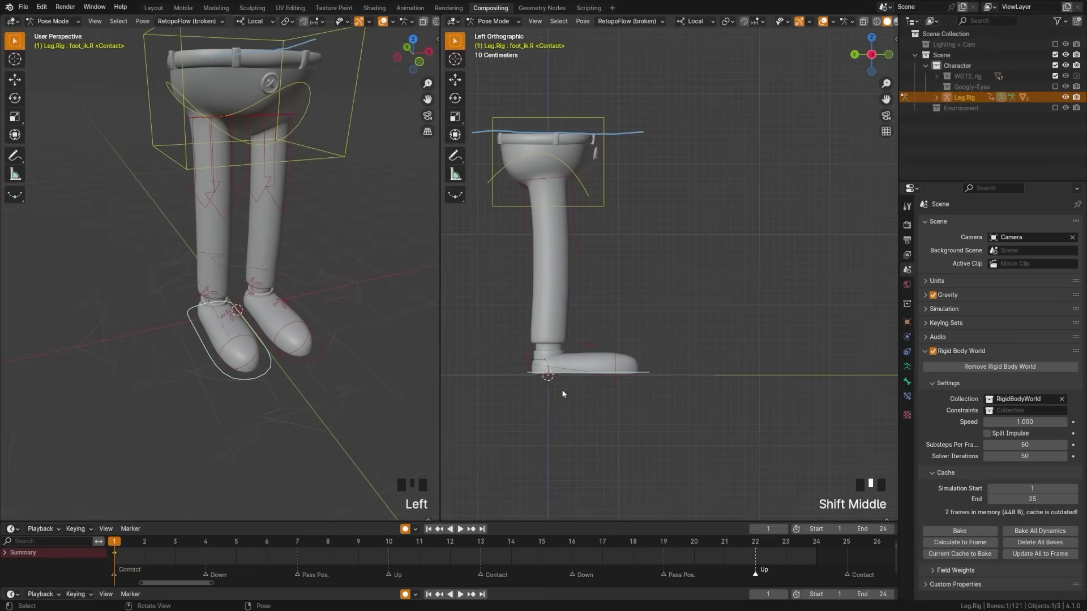
key("g")
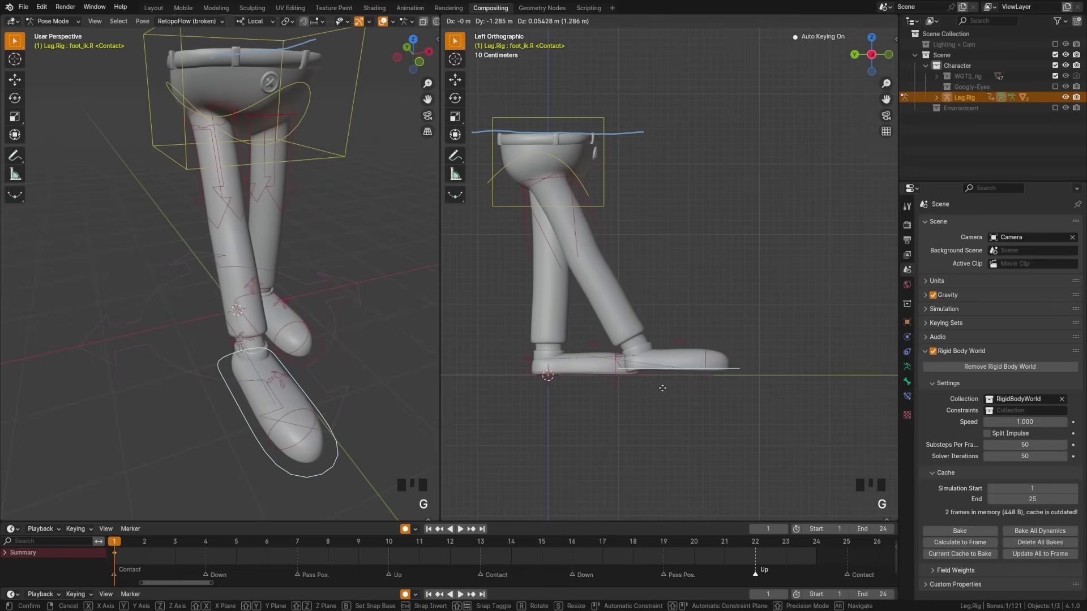
left_click(663, 390)
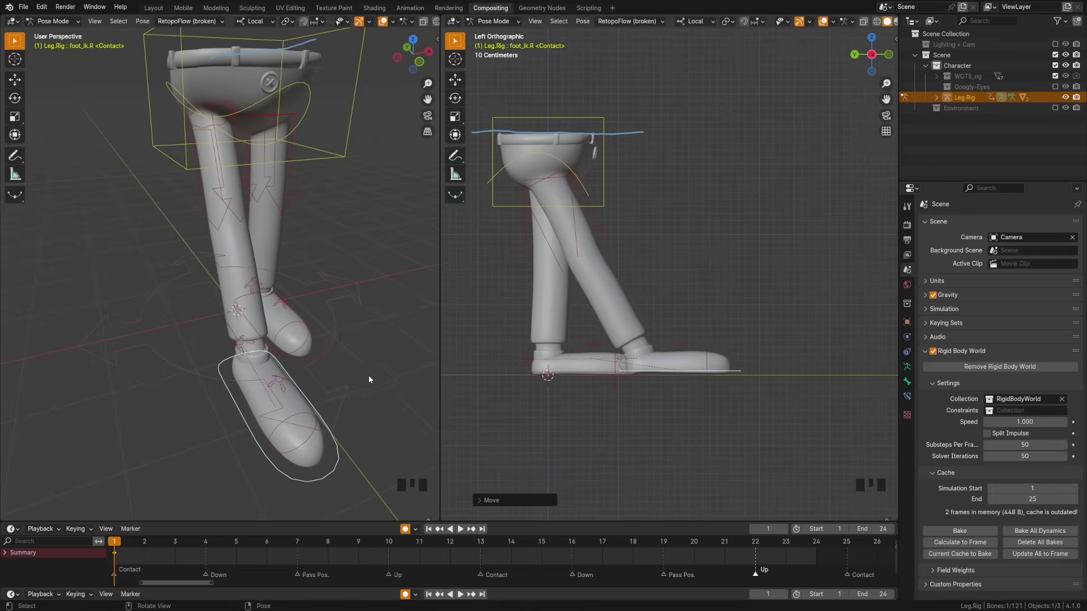
Move the foot_ik.L control backward along the ground to extend the rear leg behind the hips.
left_click(570, 380)
middle_click_drag(570, 380, 634, 383, "shift")
key("g")
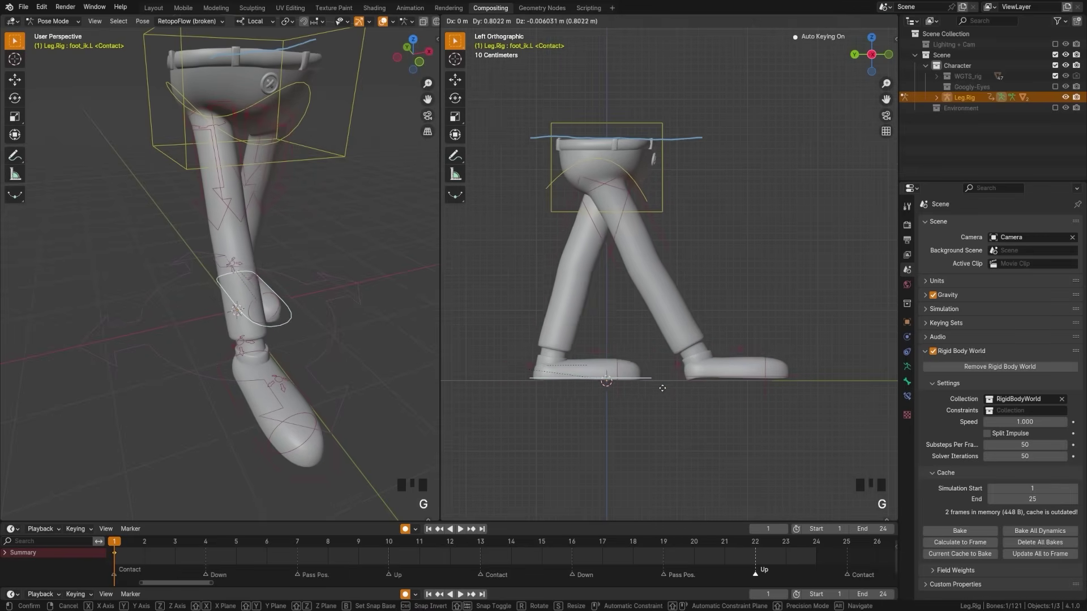
left_click(509, 369)
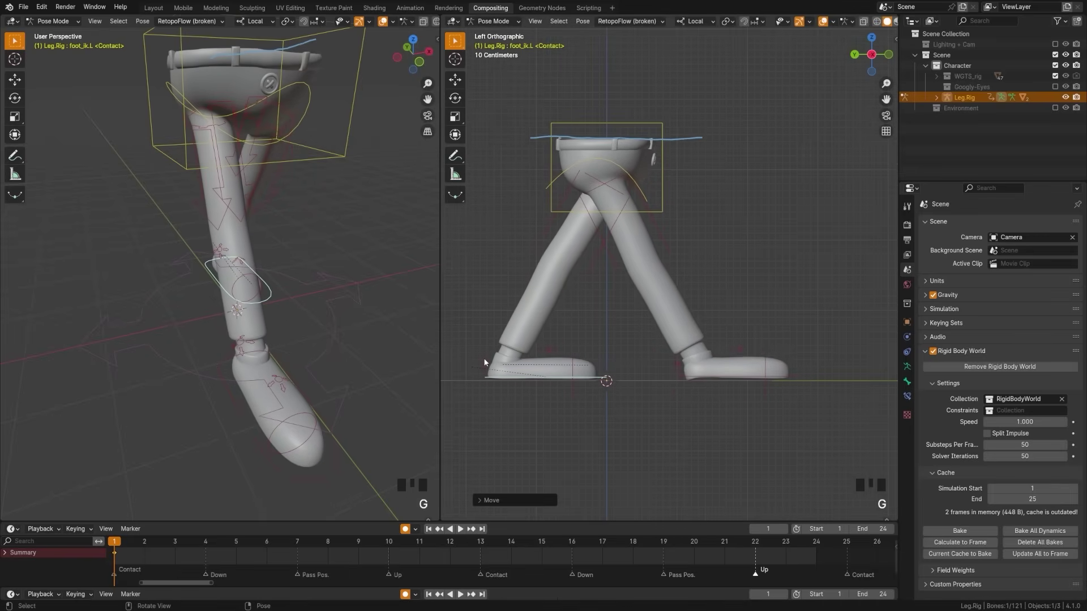
Rotate the foot_heel_ik.L control to raise the rear heel while the toes stay on the ground.
left_click(484, 363)
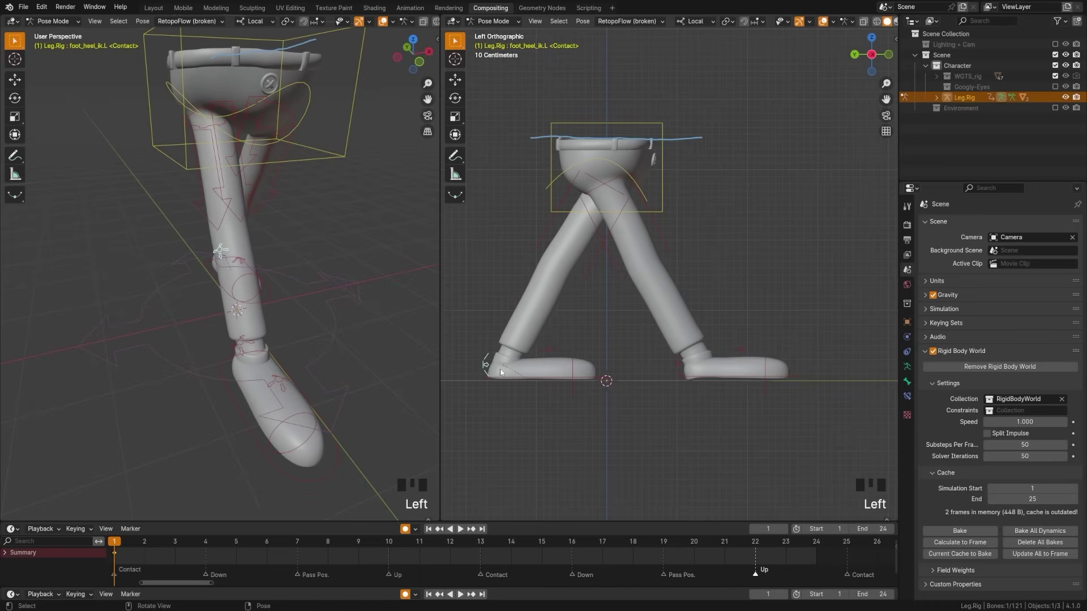
key("g")
key("g")
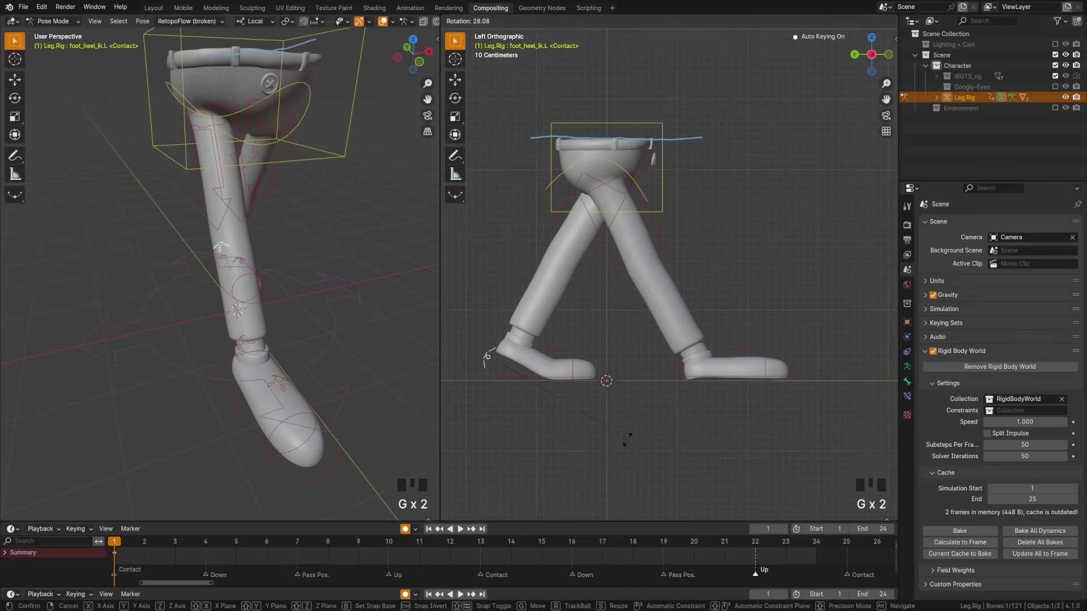
left_click(612, 451)
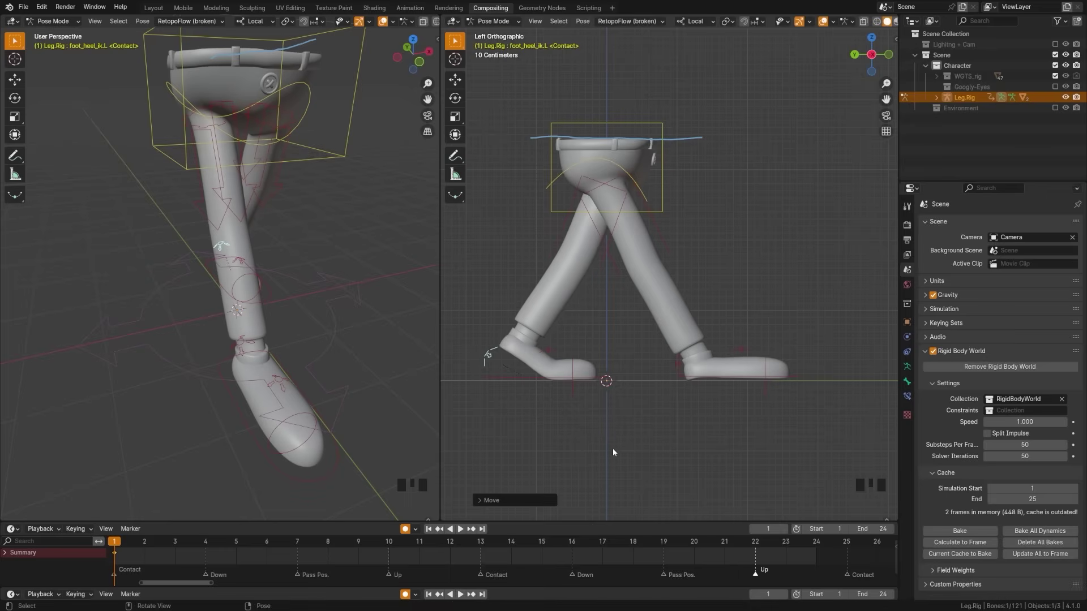
Move the foot_ik.L control slightly further back along its Y axis to straighten the rear leg.
left_click(513, 379)
left_click(14, 79)
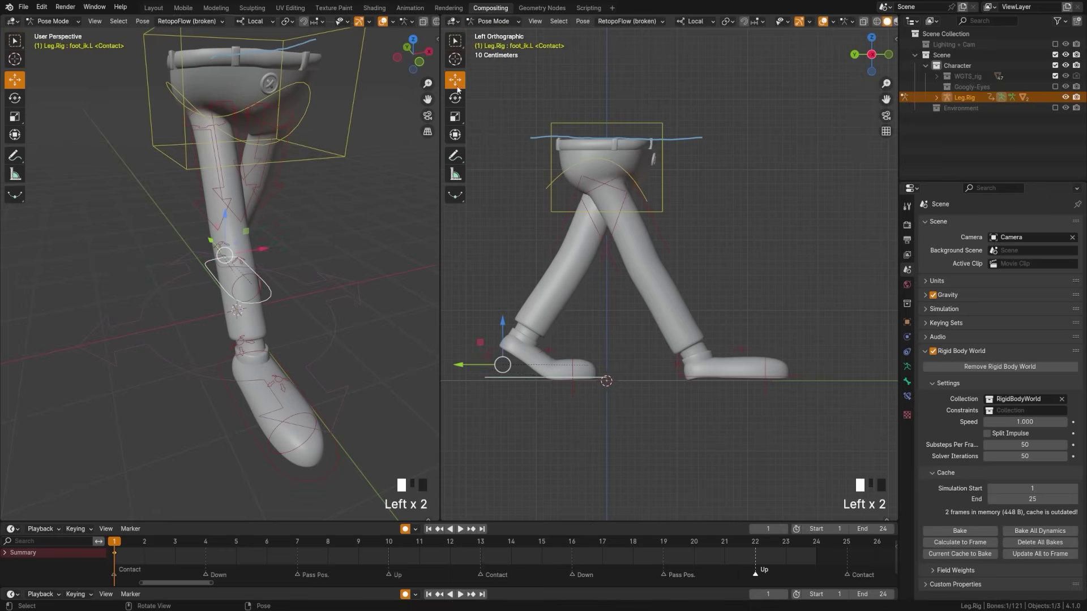
left_click_drag(490, 365, 466, 365)
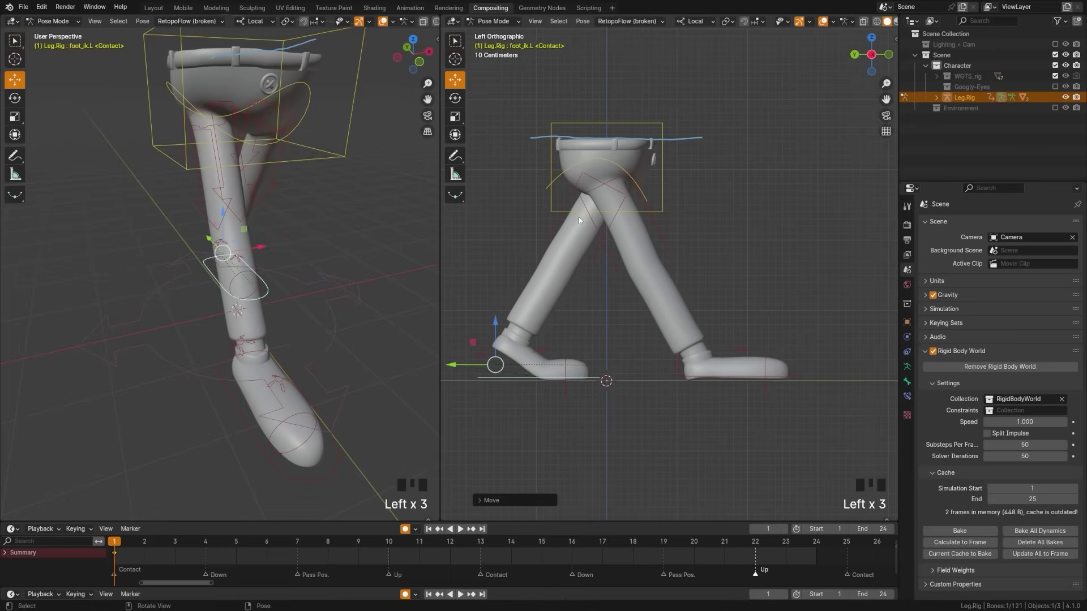
left_click(508, 313)
Rotate the foot_heel_ik.R control about -36° so the front foot rests on its heel with the toes raised.
middle_click_drag(234, 367, 268, 340)
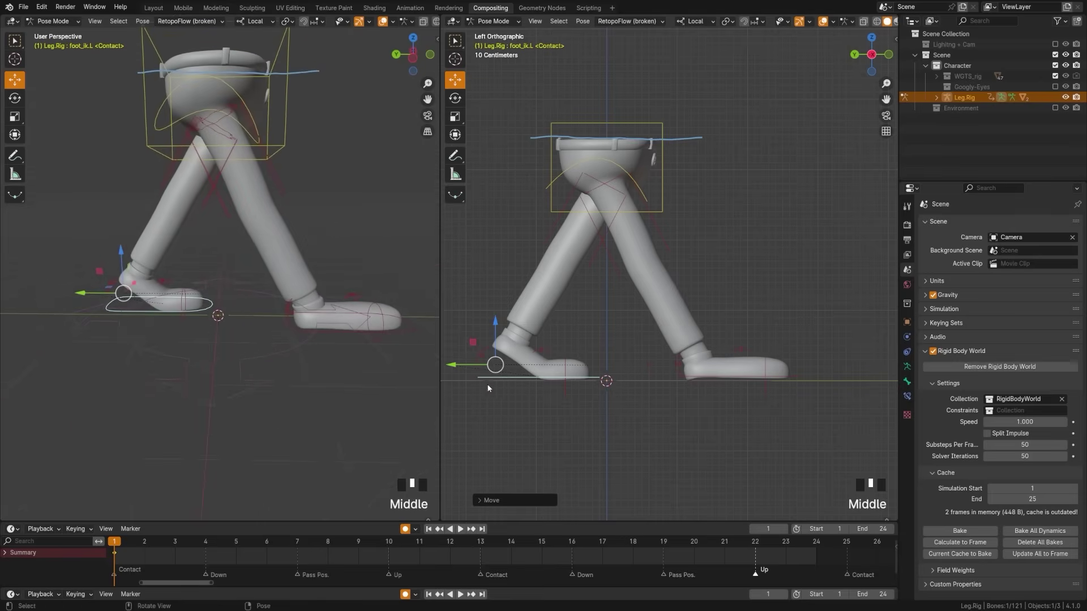
middle_click_drag(663, 403, 683, 416)
left_click(683, 416)
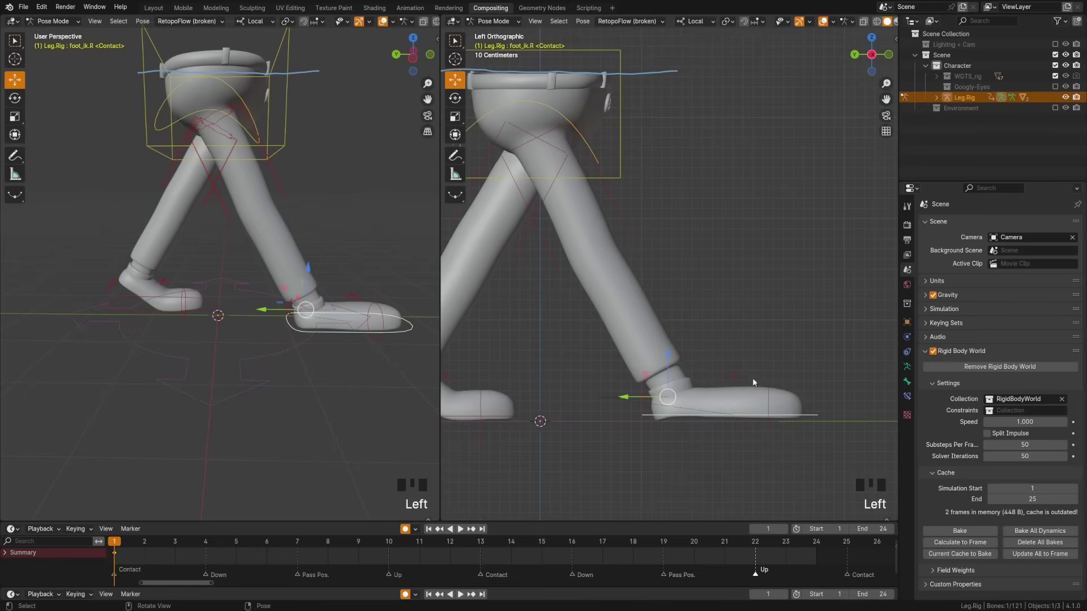
left_click(641, 403)
key("r")
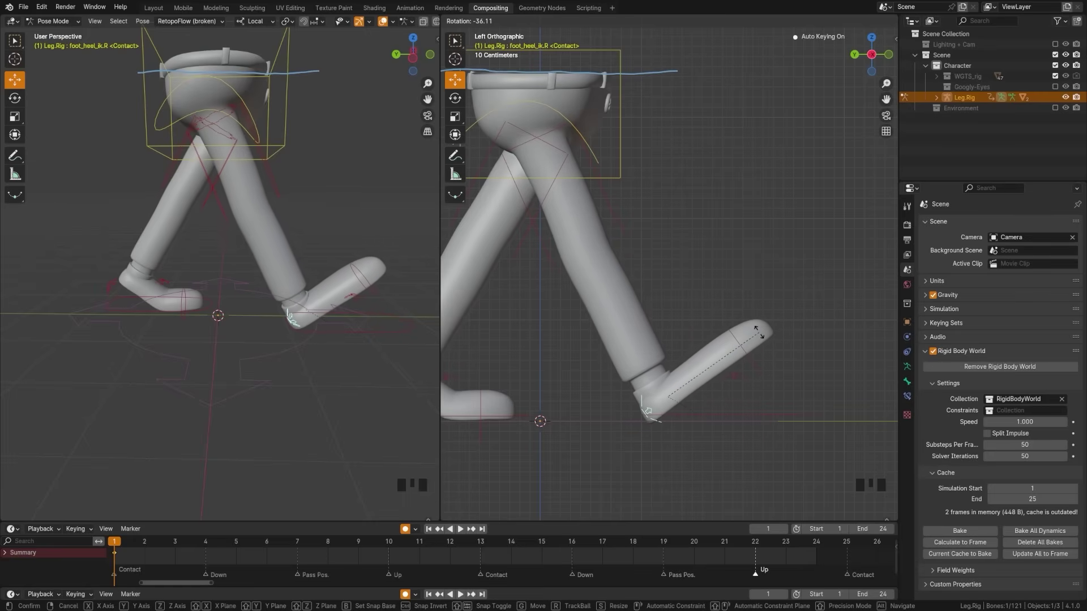
left_click(759, 335)
Move the foot_ik.R control slightly further forward along its Y axis to straighten the front leg.
middle_click_drag(724, 414, 745, 429, "shift")
left_click(698, 432)
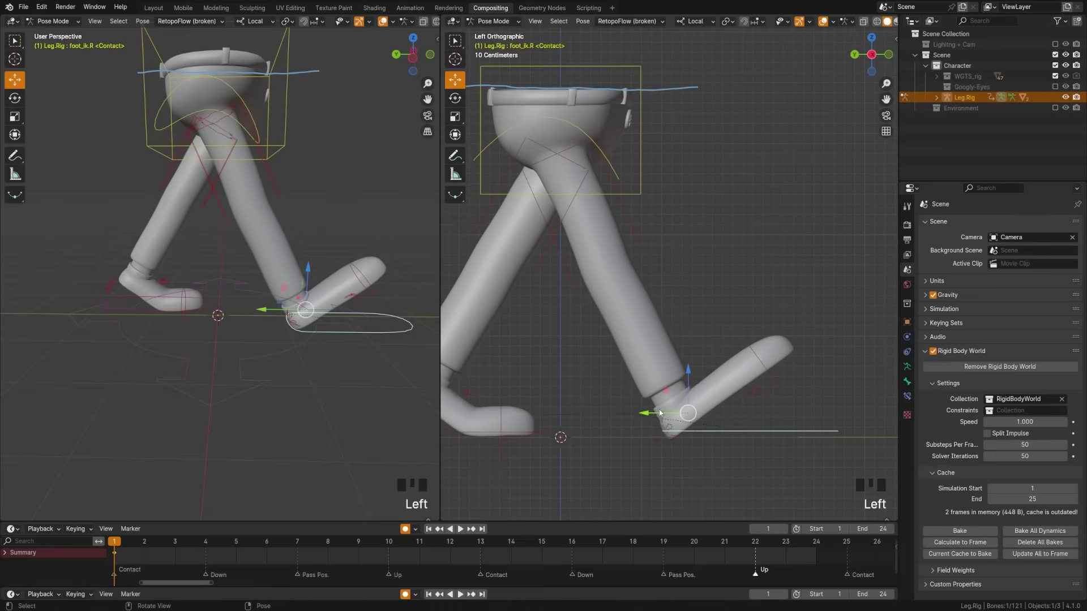
left_click_drag(654, 412, 666, 413)
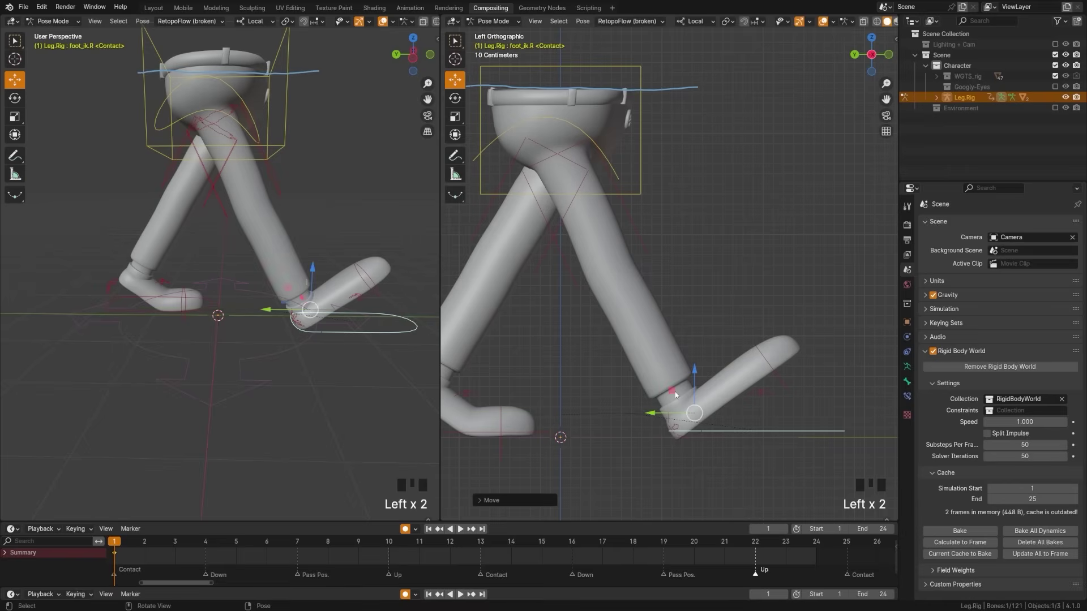
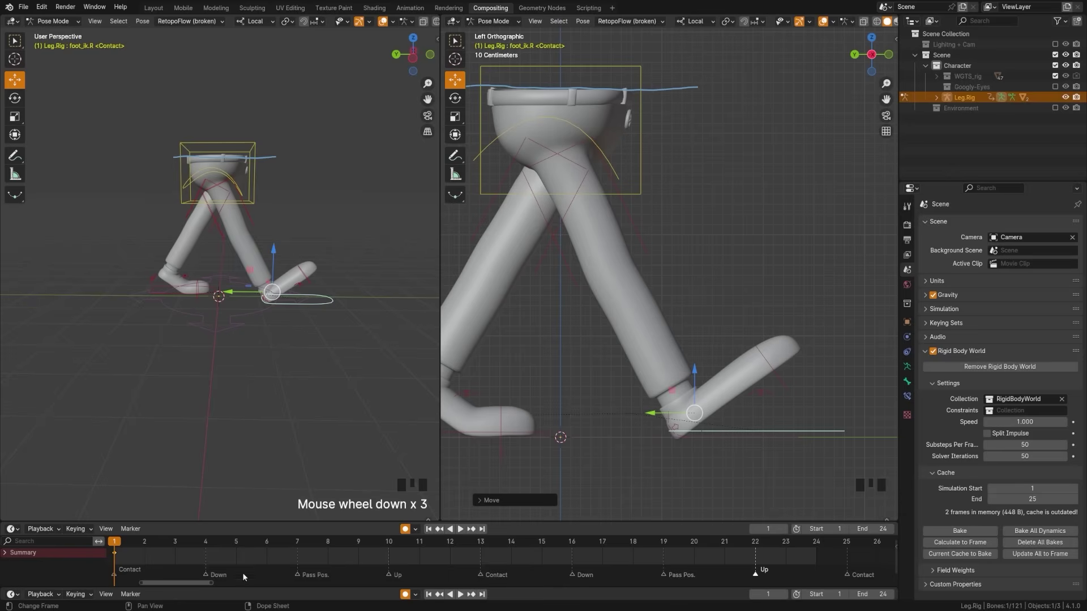
Go to the Down marker at frame 4 and lower the torso control vertically below the annotation line.
left_click_drag(141, 540, 202, 545)
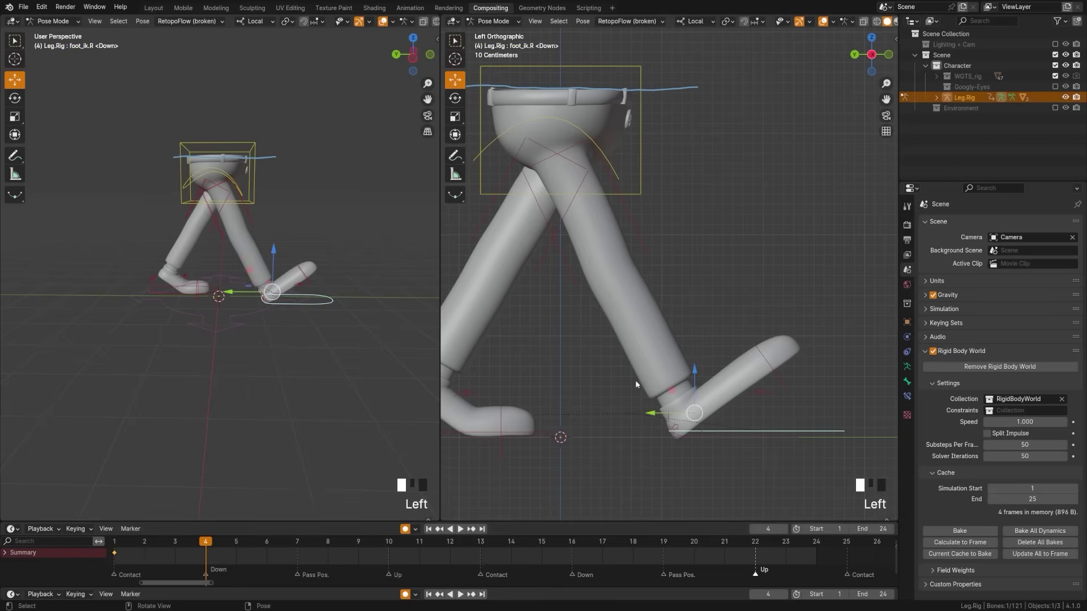
scroll(622, 318, "down", 1)
middle_click_drag(623, 318, 630, 305, "shift")
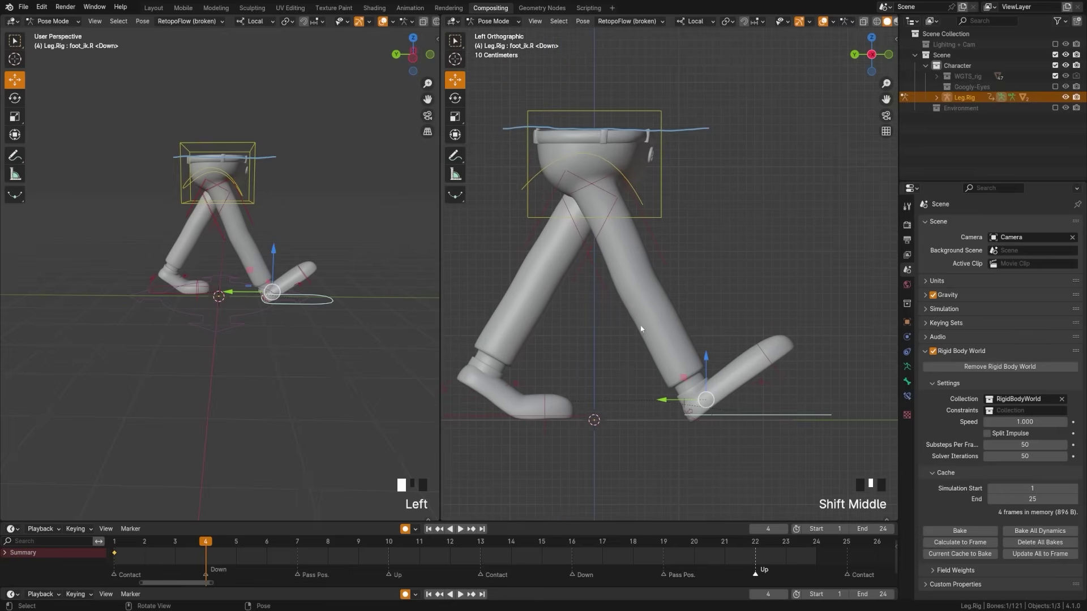
left_click(656, 220)
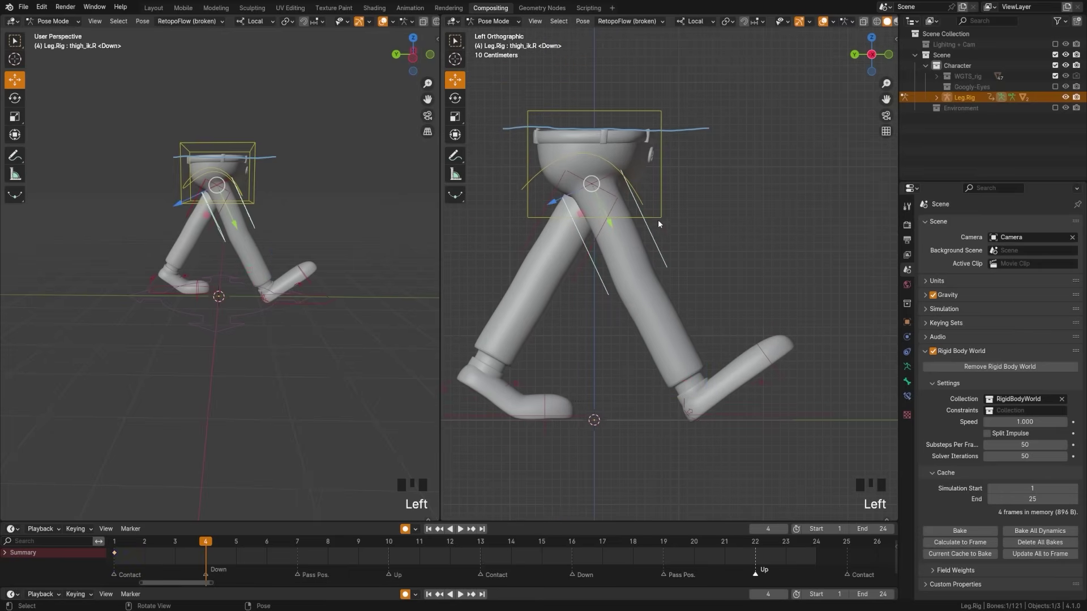
left_click(657, 222)
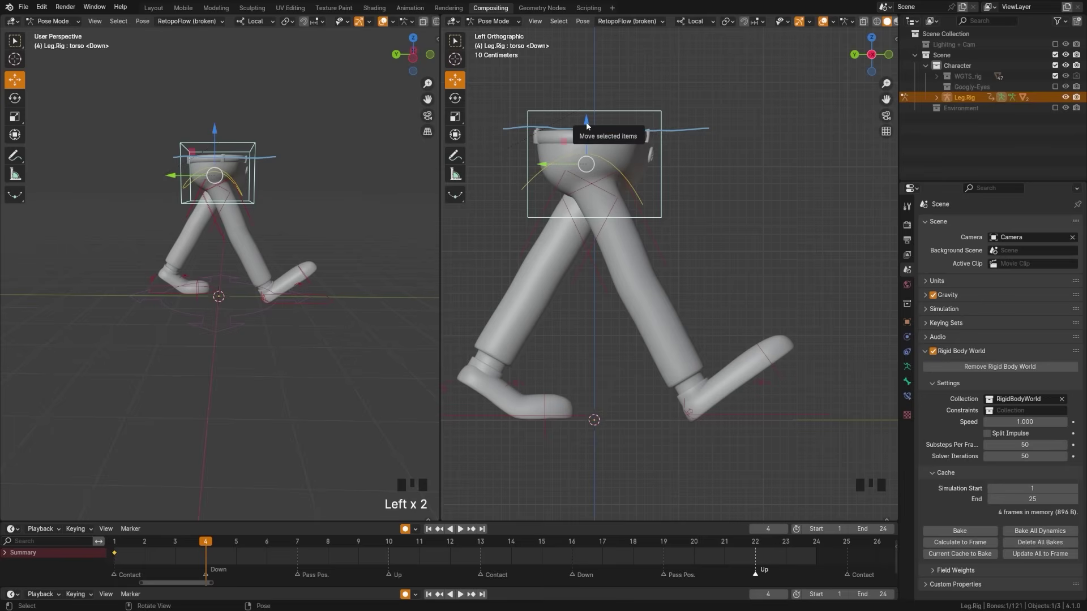
left_click_drag(586, 121, 587, 150)
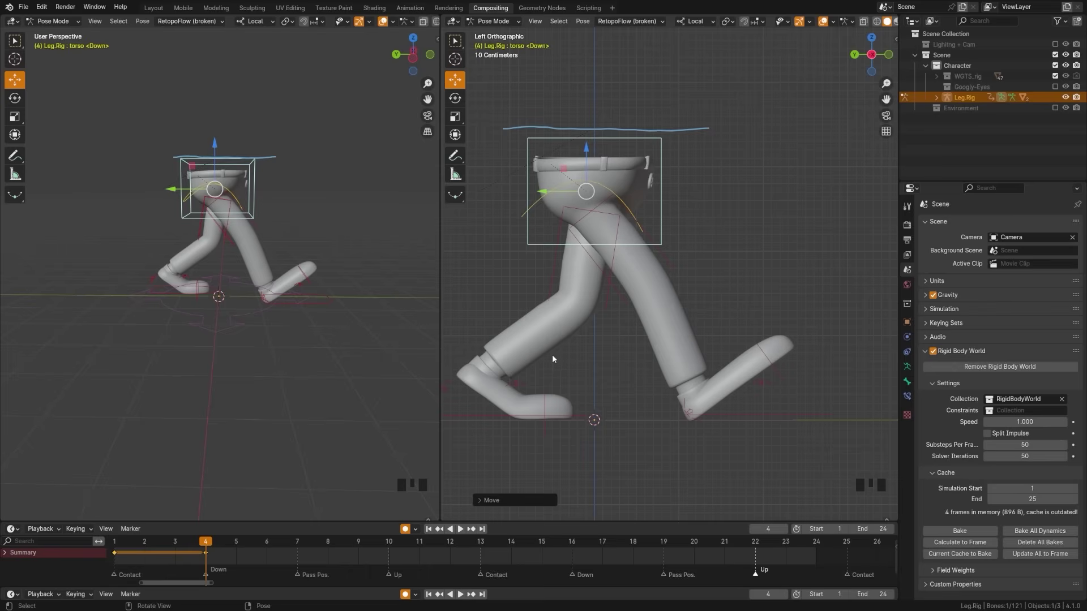
Move the foot_ik.R control back along its Y axis so the front leg bends beneath the lowered torso.
mouse_move(688, 409)
middle_mouse_down("shift")
mouse_move(616, 410)
mouse_move(681, 422)
middle_mouse_up("shift")
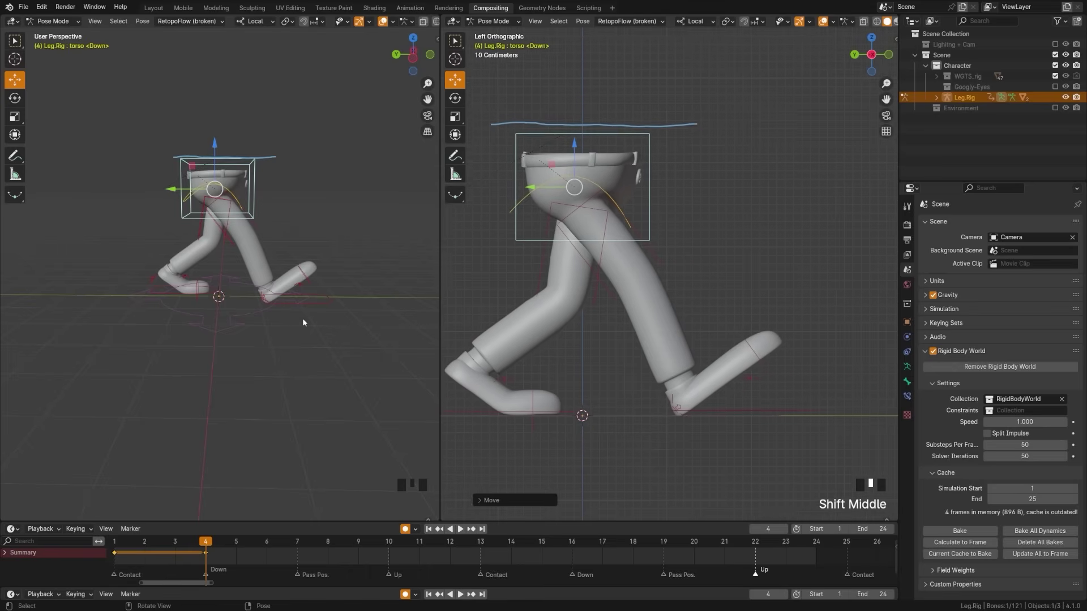
left_click(317, 302)
key("g")
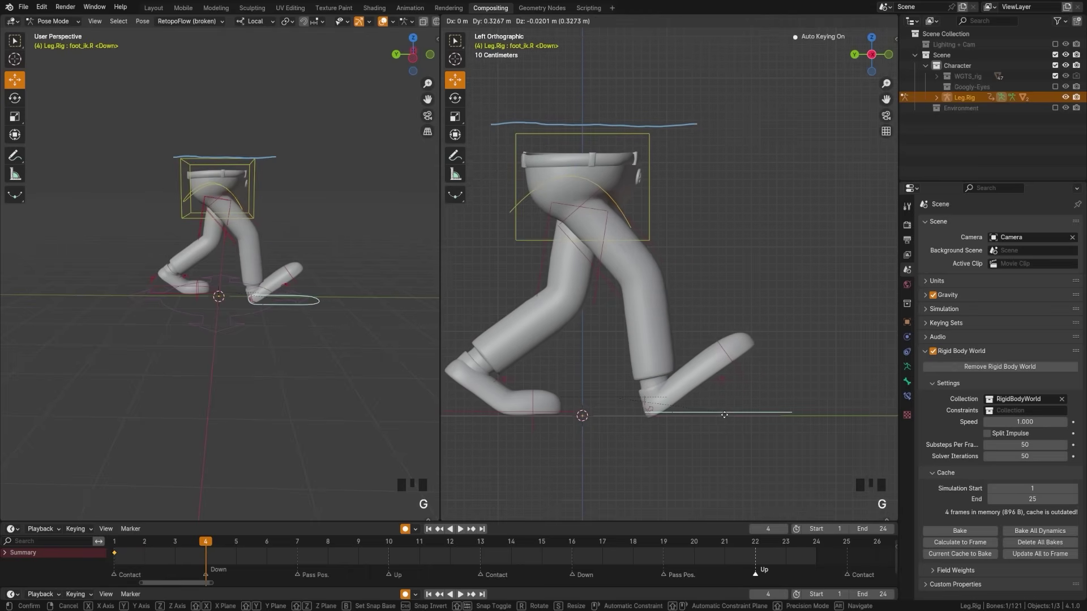
key("y")
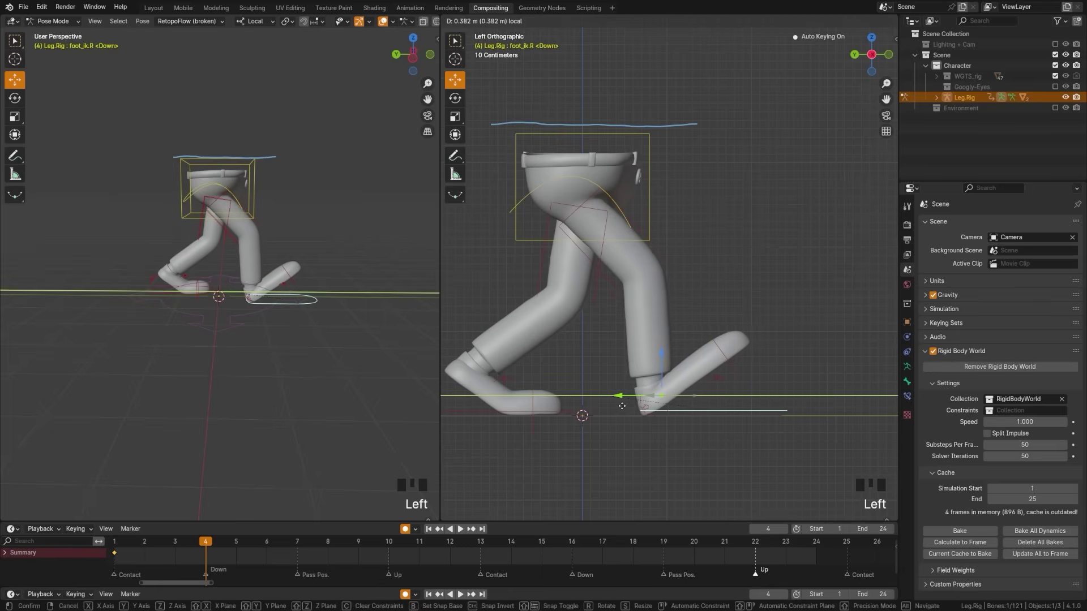
left_click(626, 390)
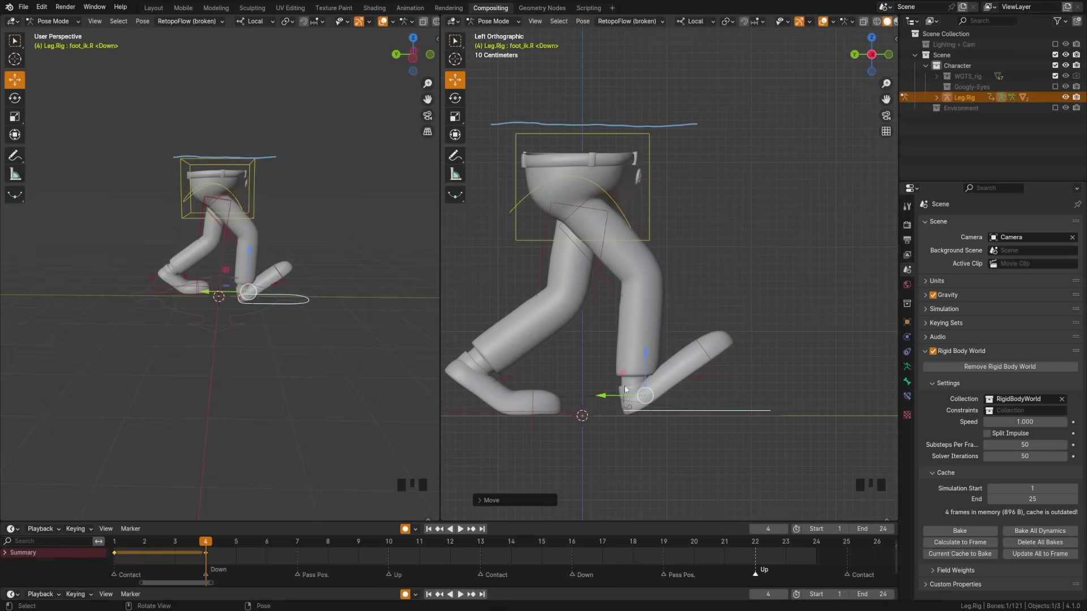
Reset the foot_heel_ik.R rotation to plant the front foot flat, and nudge foot_ik.R slightly further back.
left_click(627, 411)
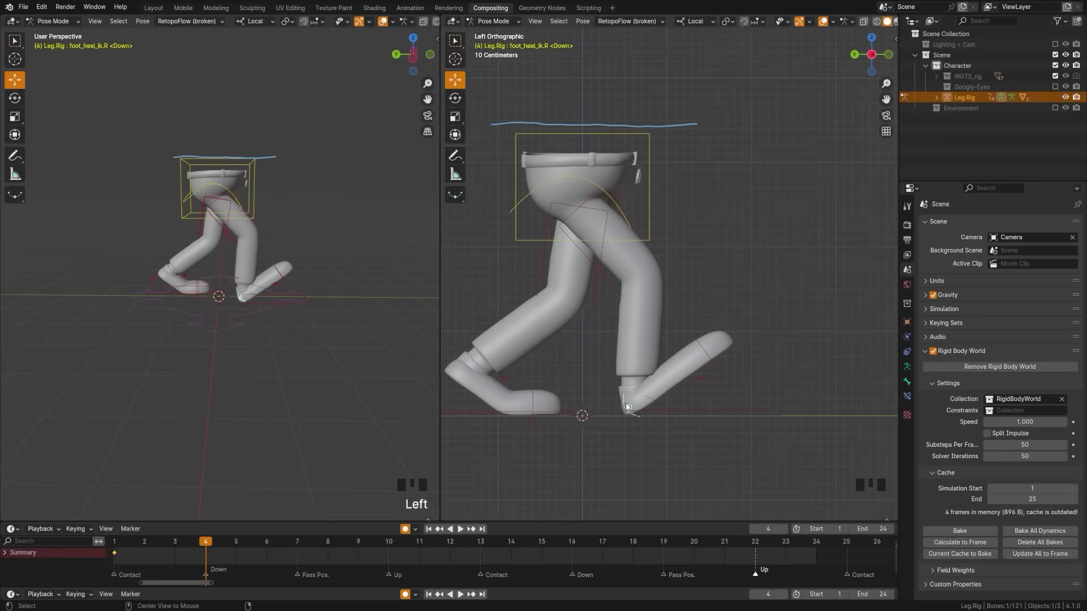
key("alt+r")
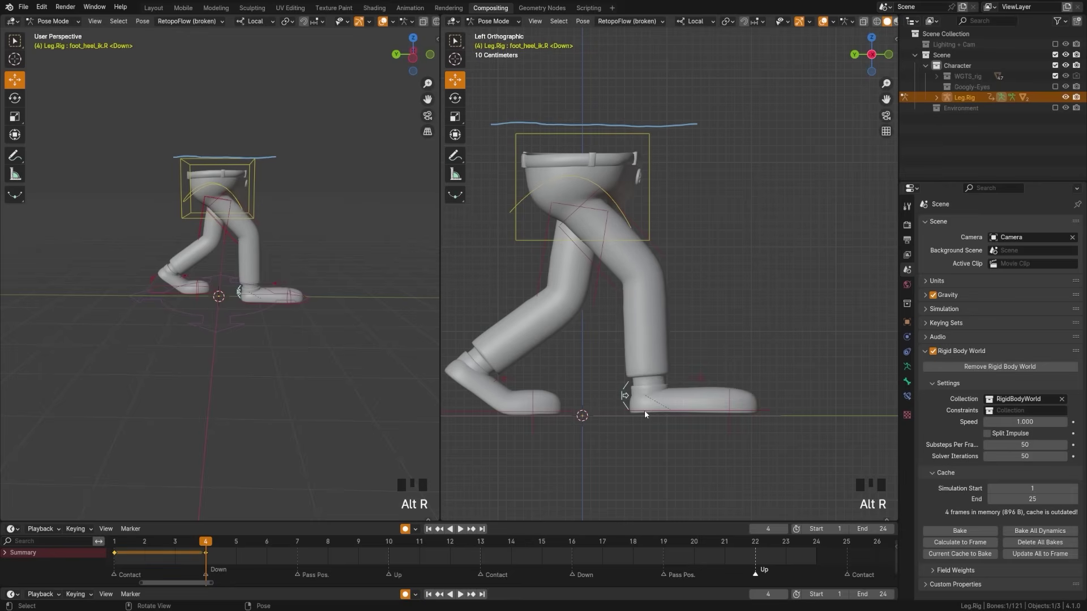
left_click(636, 405)
left_click_drag(646, 373, 598, 397)
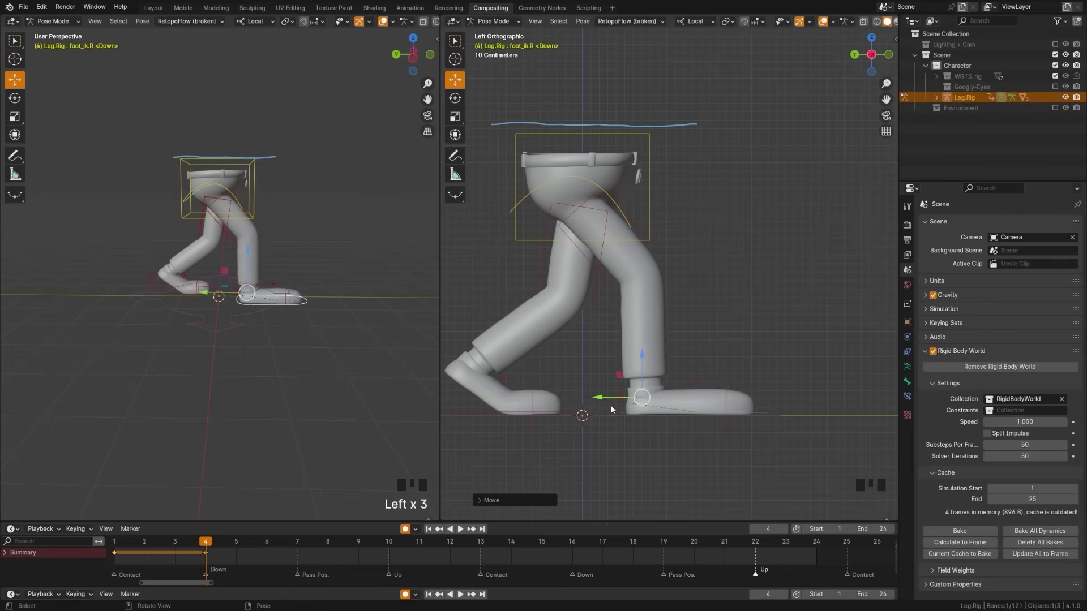
Nudge foot_ik.L slightly back along its Y axis and rotate foot_heel_ik.L to lift the rear heel higher.
left_click(448, 396)
middle_click_drag(448, 396, 532, 393, "shift")
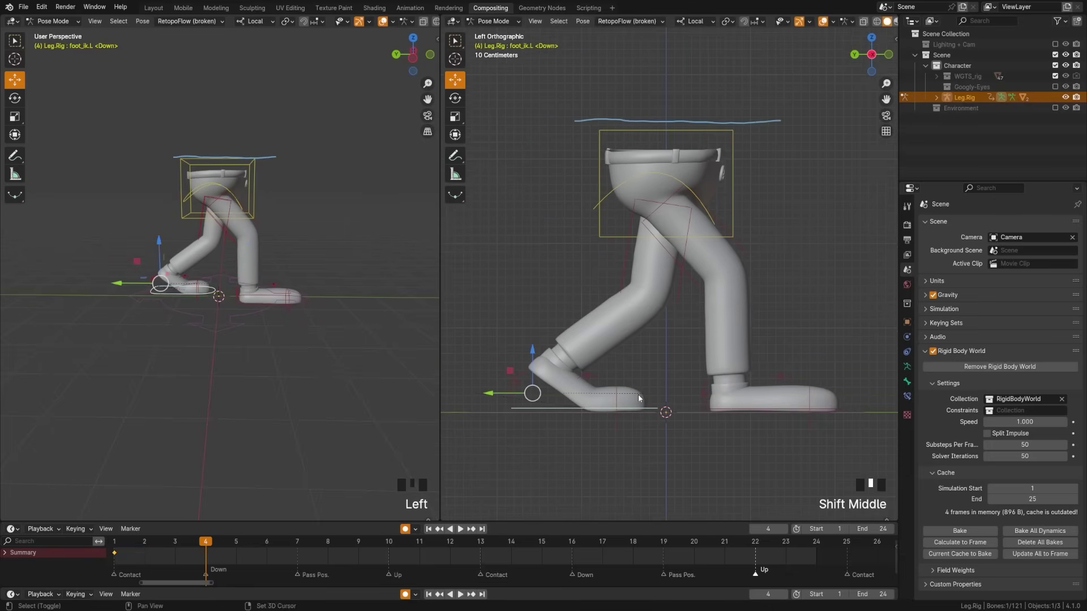
double_click(507, 393)
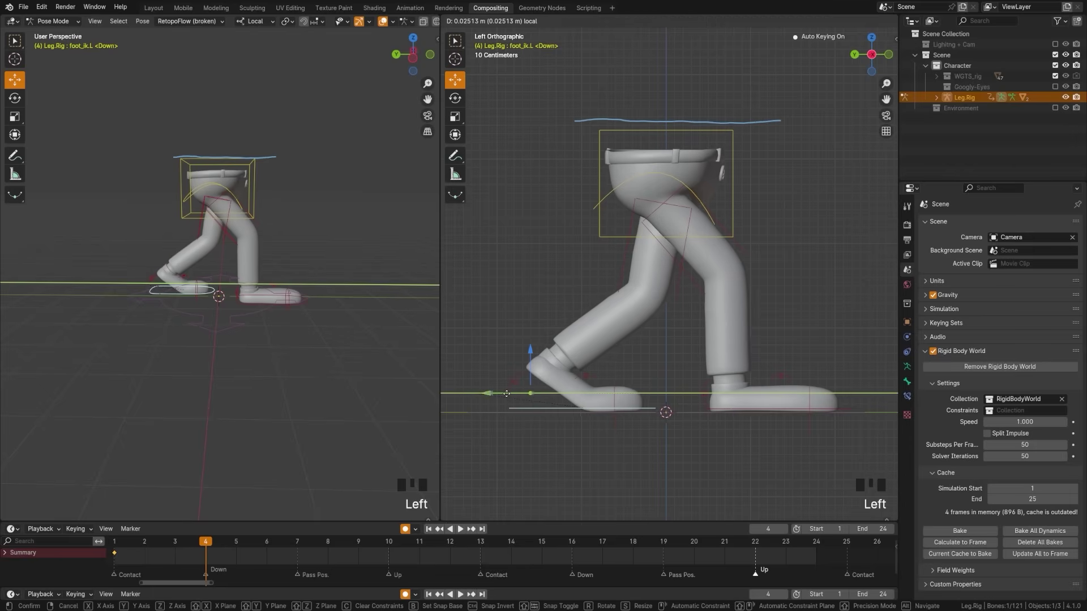
left_click(515, 378)
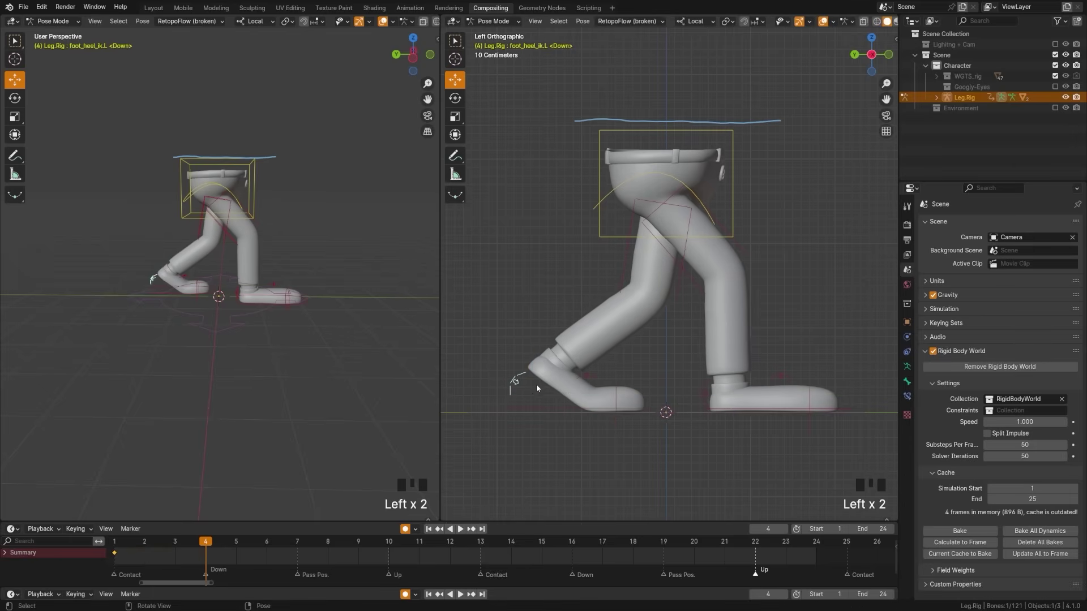
key("g")
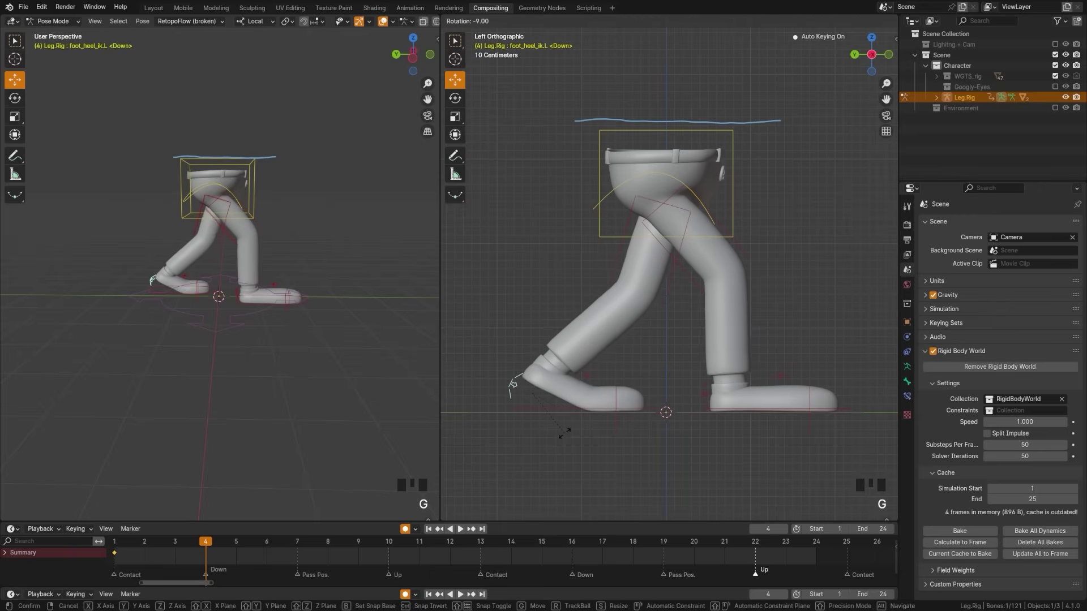
left_click(542, 456)
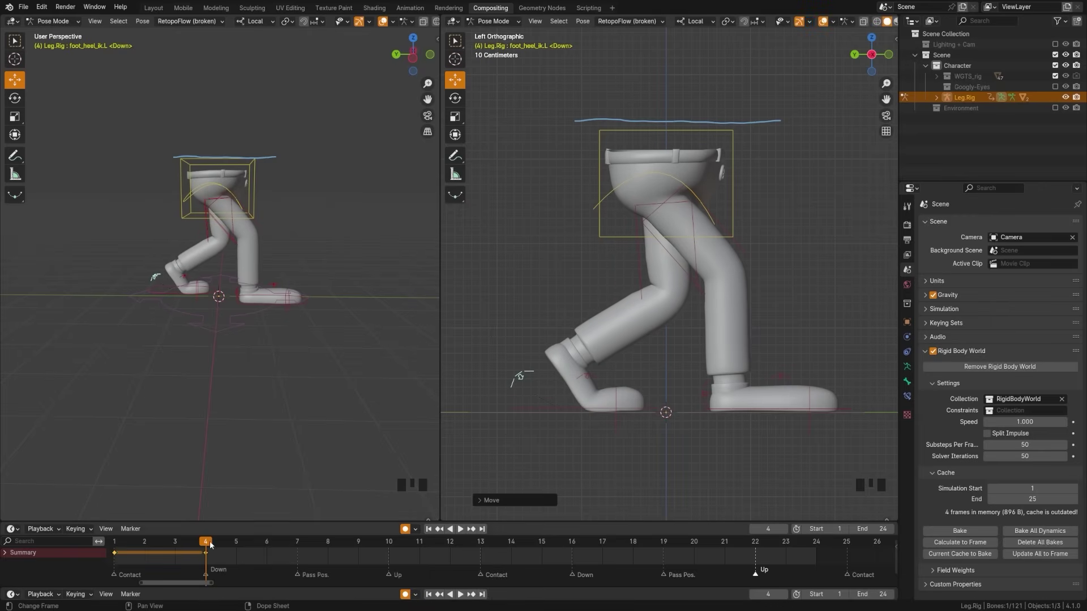
Go to the Pass Pos. marker at frame 7 and raise the torso control about 0.49 m, bringing the waistband above the annotation line.
left_click(126, 549)
left_click_drag(116, 553, 207, 556)
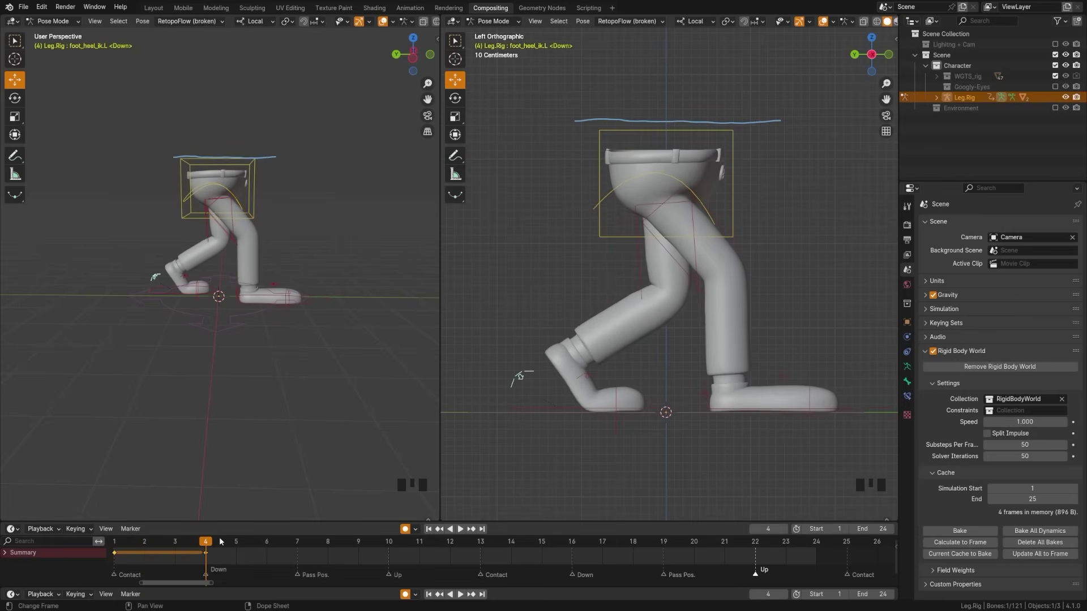
left_click_drag(220, 538, 295, 542)
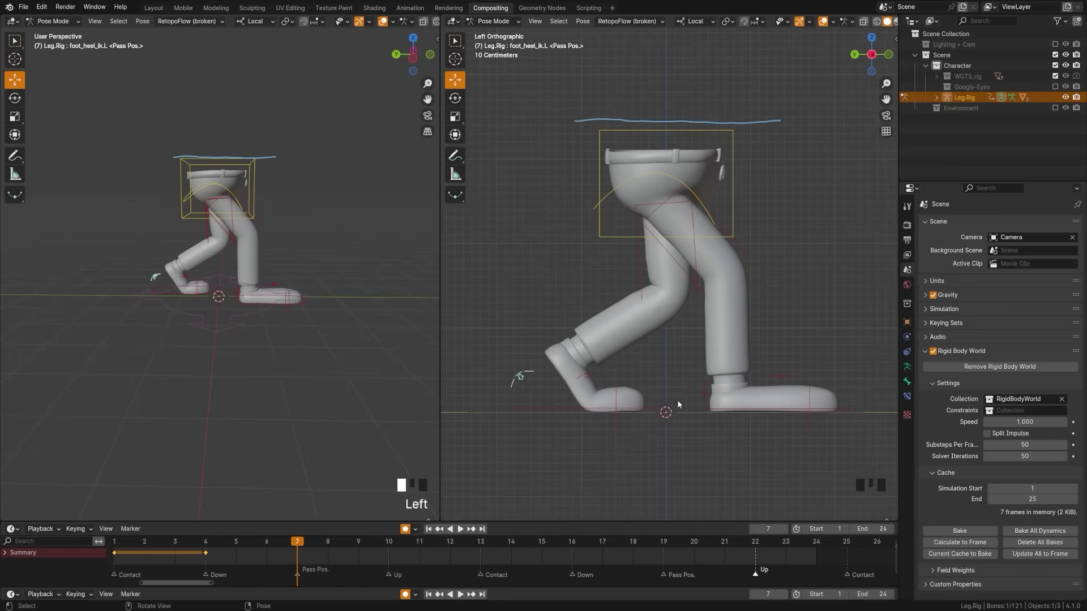
left_click(730, 227)
middle_click_drag(723, 253, 677, 289, "shift")
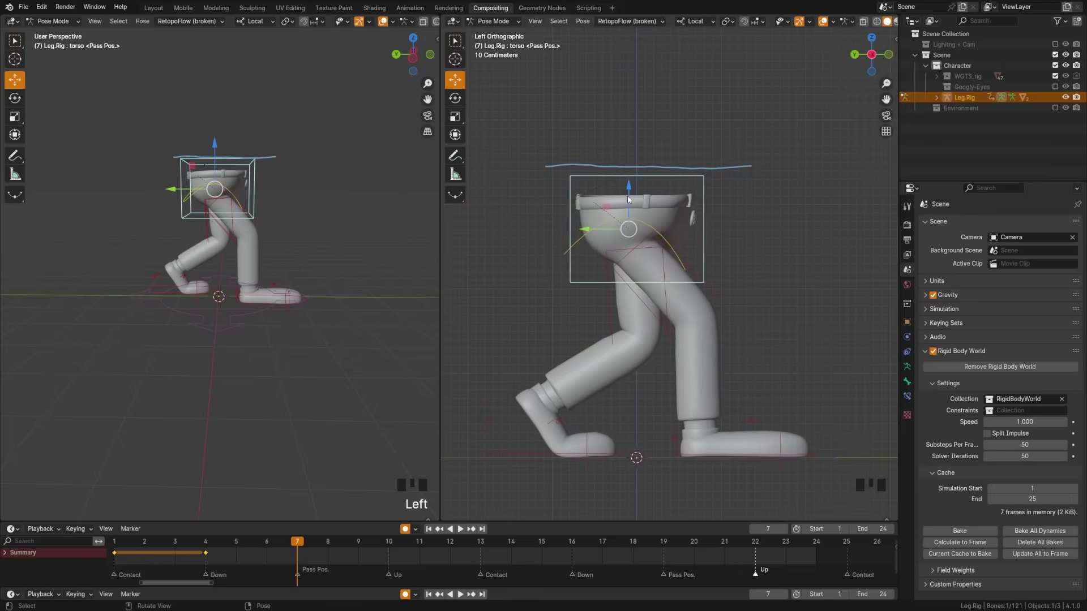
left_click_drag(629, 188, 637, 144)
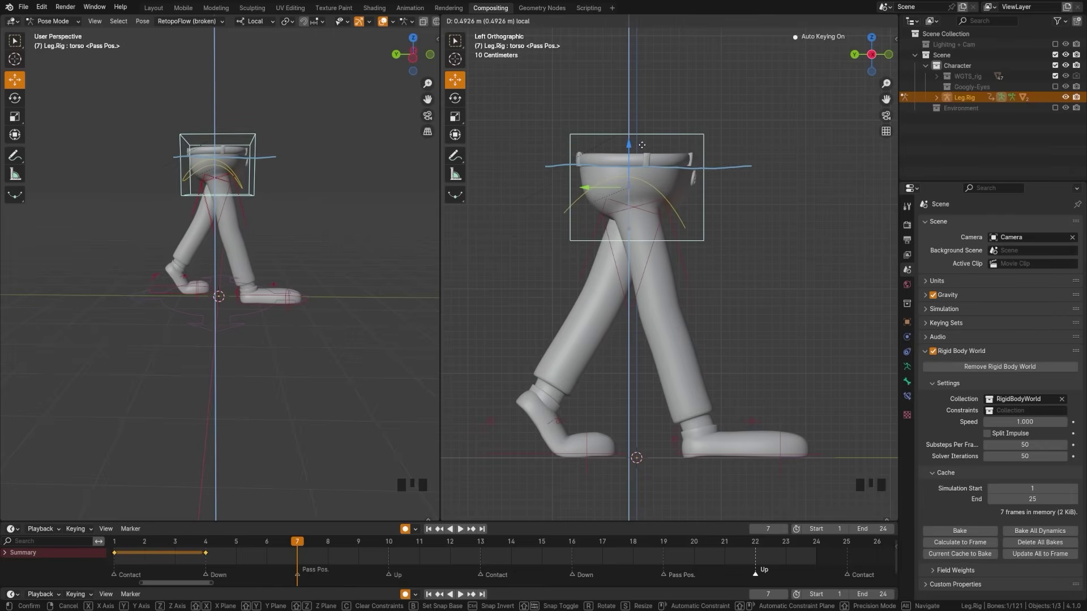
Move the foot_ik.R control back along its Y axis so the planted foot sits beneath the torso.
left_click(709, 456)
left_click_drag(660, 440, 583, 447)
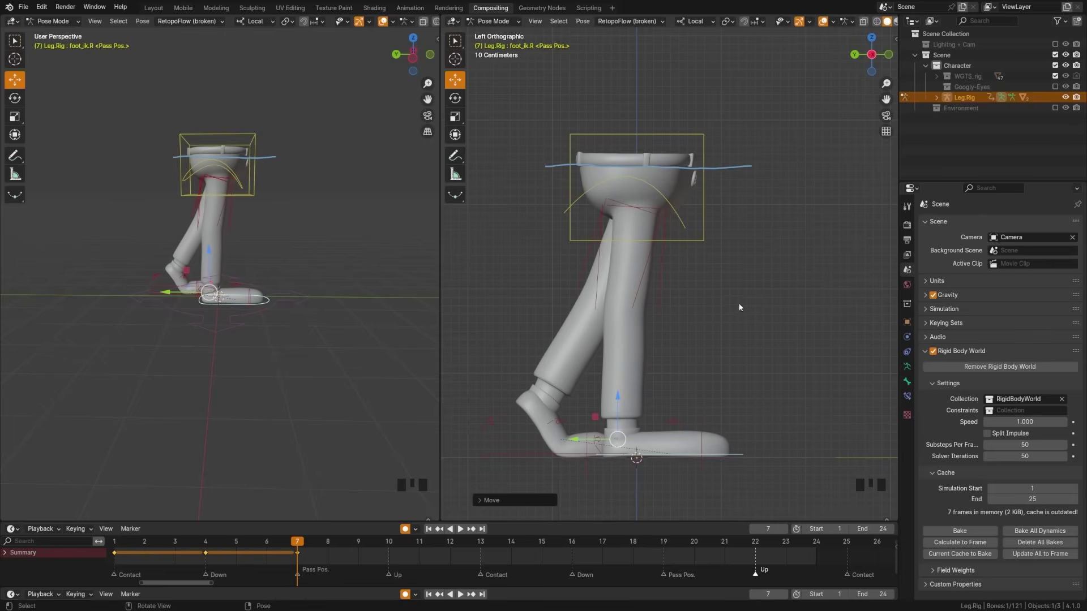
left_click(584, 444)
key("r")
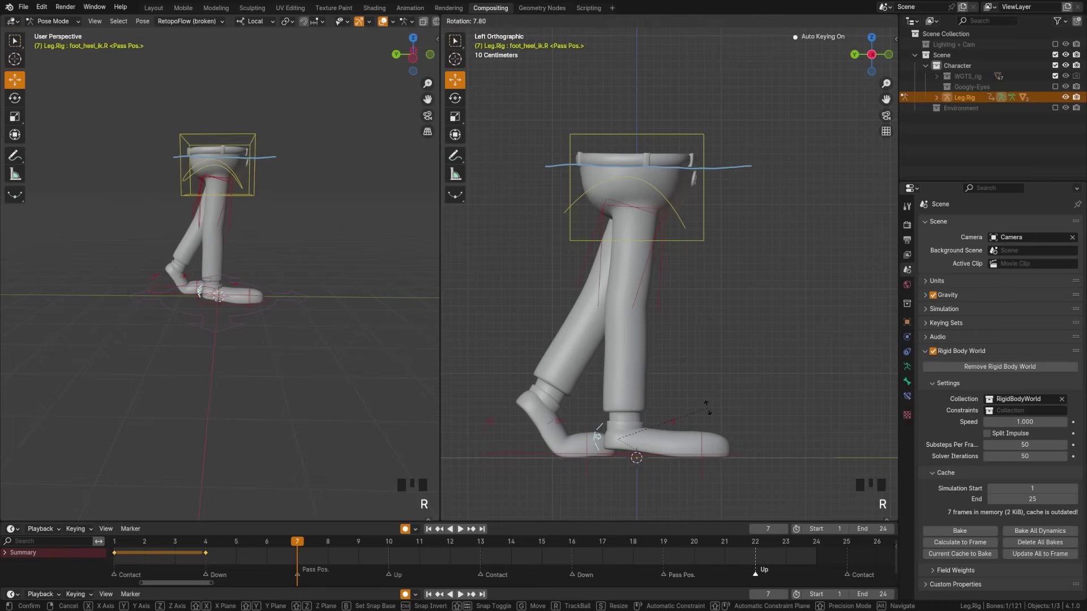
right_click(706, 398)
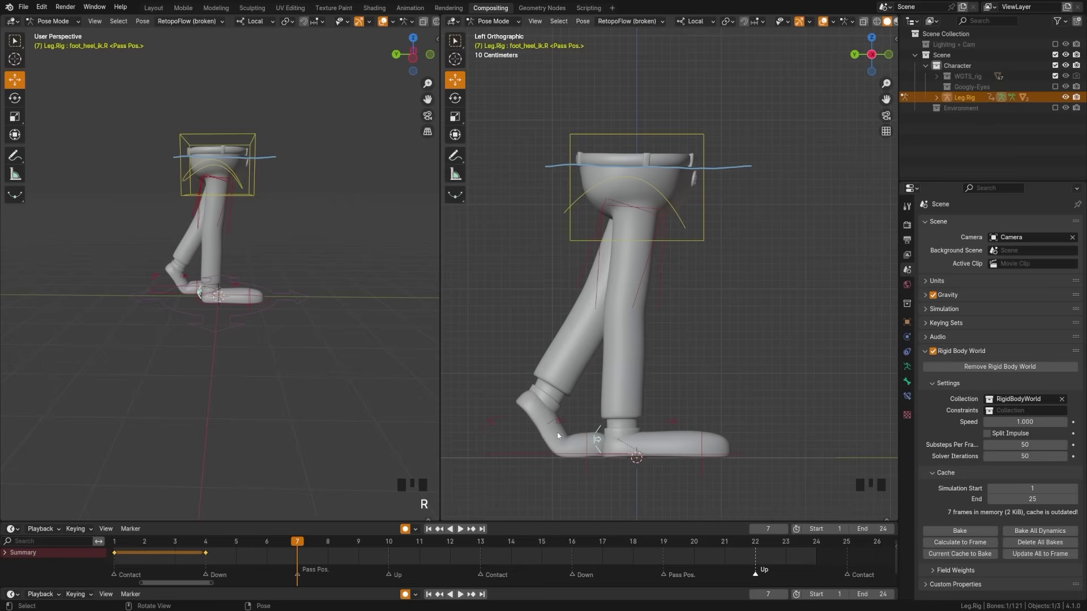
Lift the foot_ik.L control about 0.8 m and slightly forward so the rear leg bends off the ground.
left_click(516, 453)
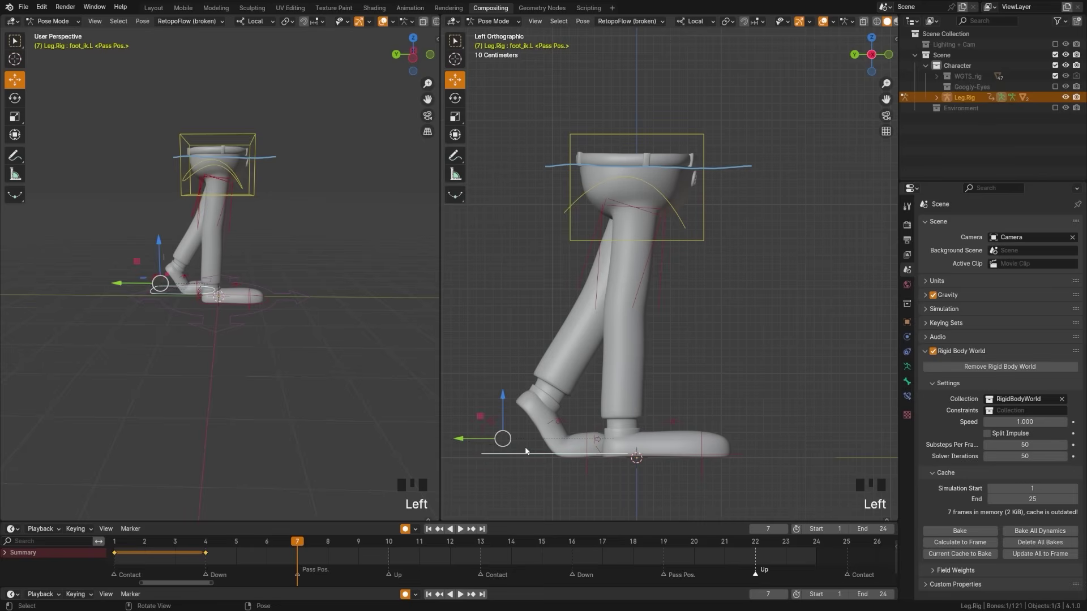
key("g")
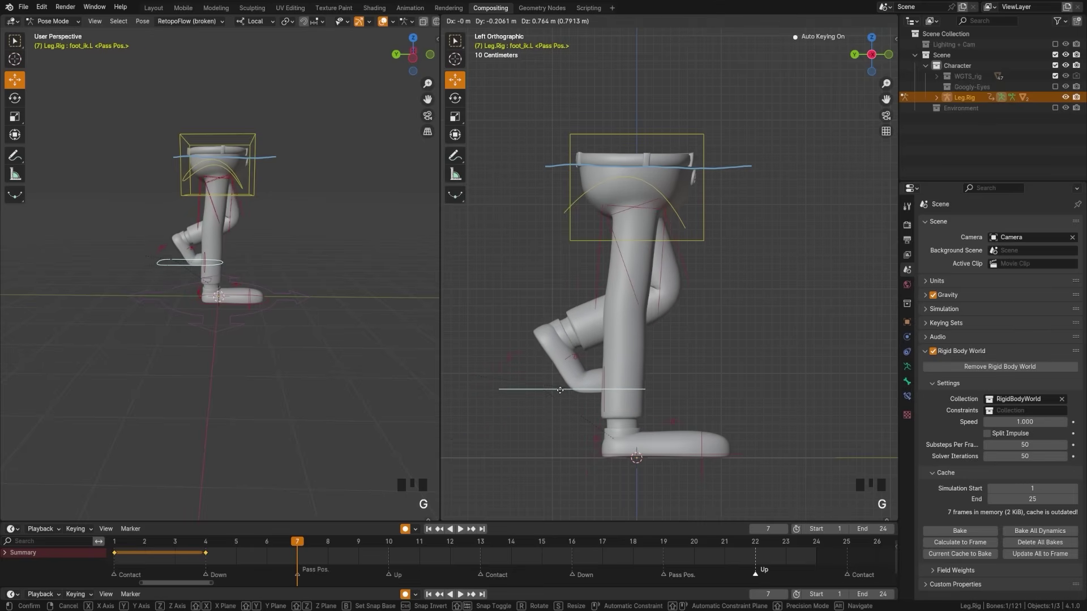
left_click(531, 387)
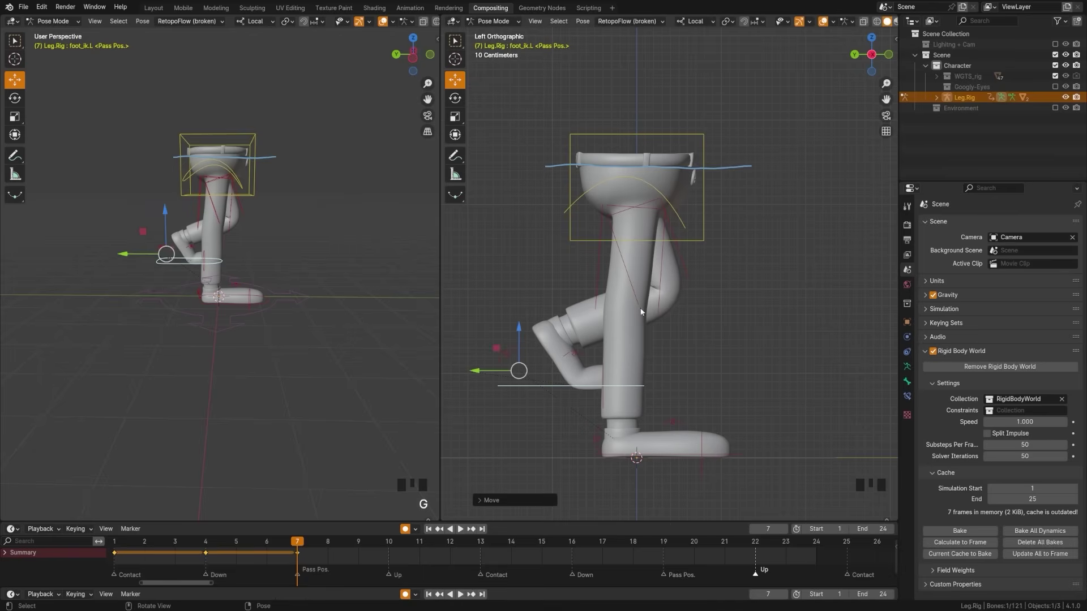
Clear the rotation of the foot_heel_ik.L control at frame 7.
left_click(512, 356)
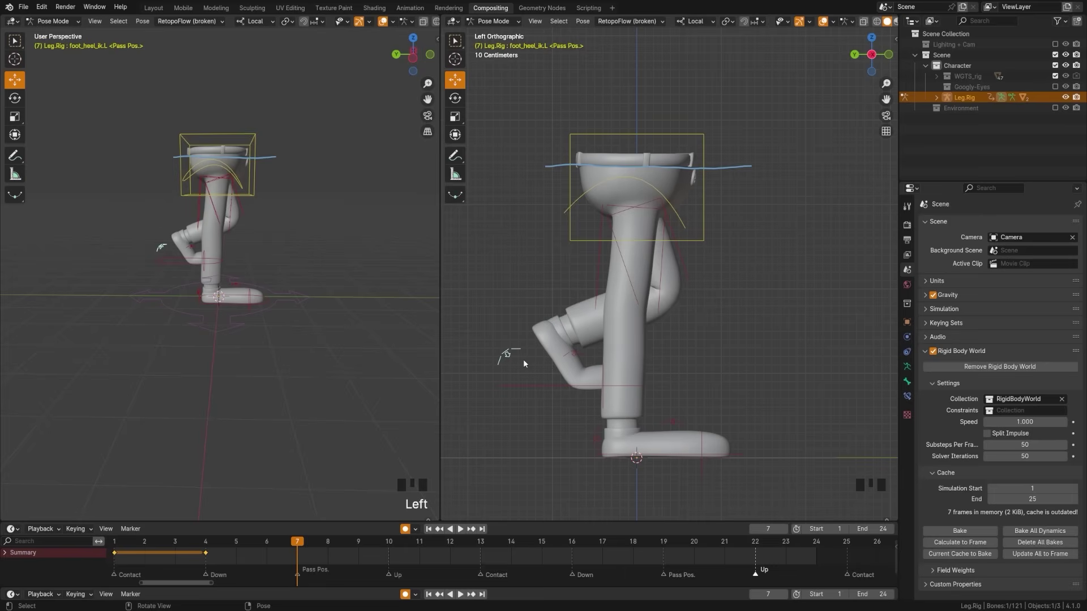
mouse_move(158, 264)
middle_mouse_down()
mouse_move(198, 287)
mouse_move(171, 270)
middle_mouse_up()
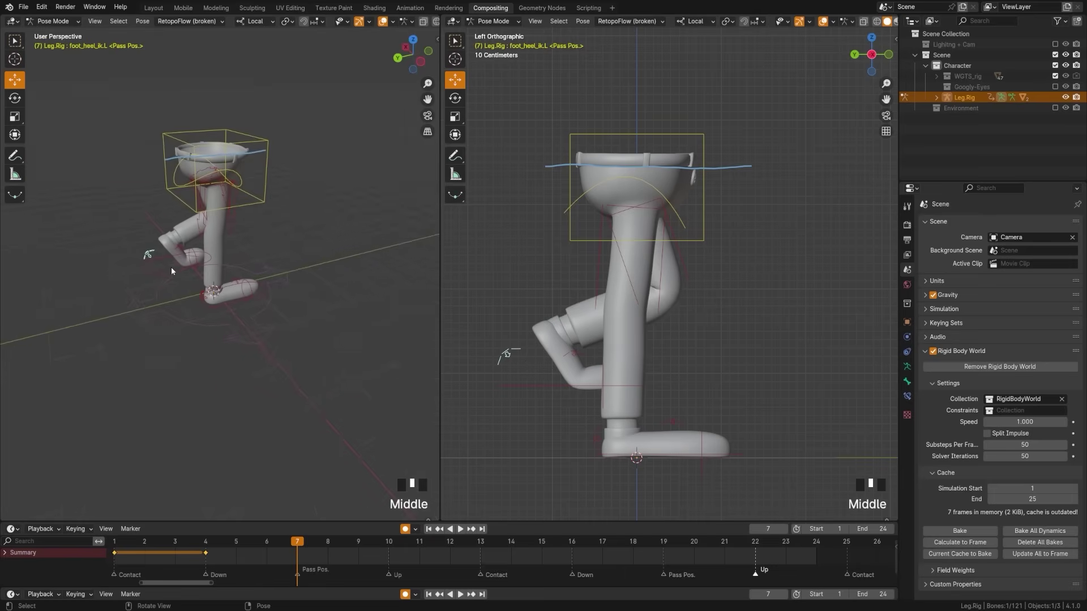
key("alt+r")
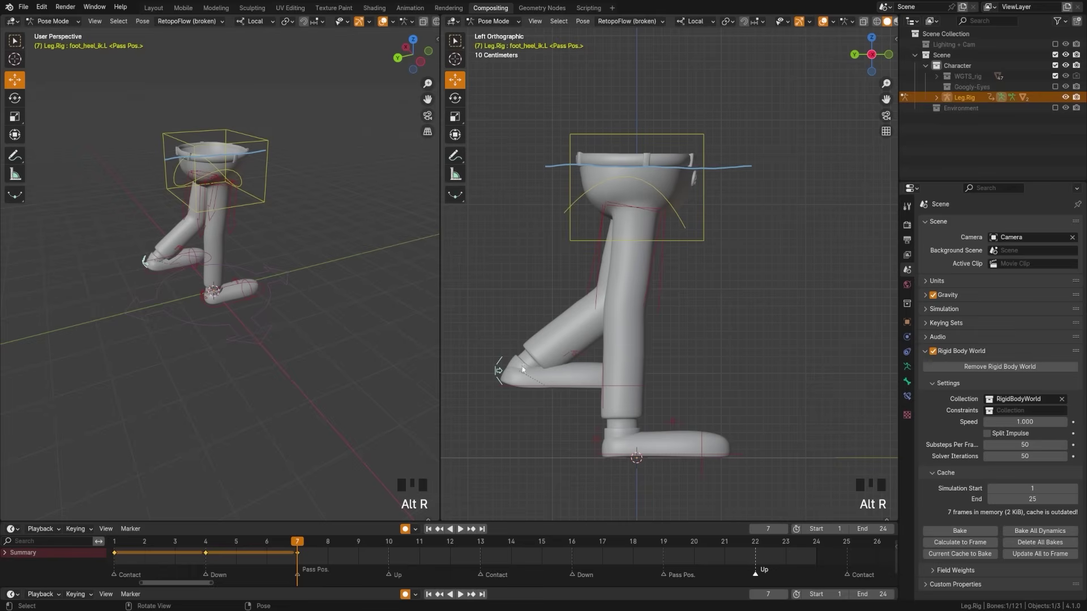
Rotate foot_ik.L about 89° so the toes point down, and move it about 0.73 m up and forward.
left_click(568, 387)
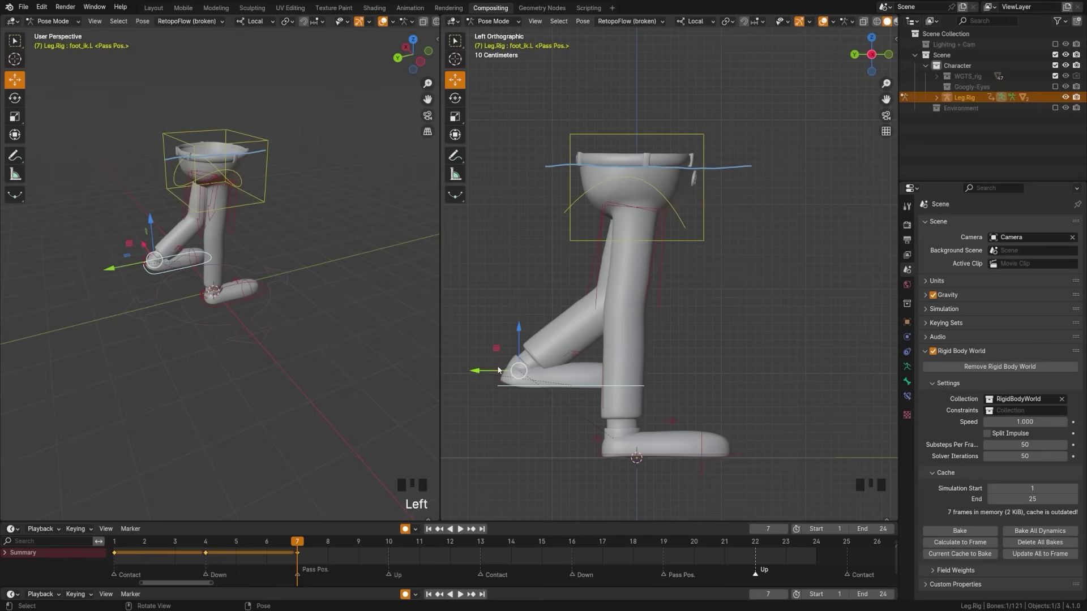
key("r")
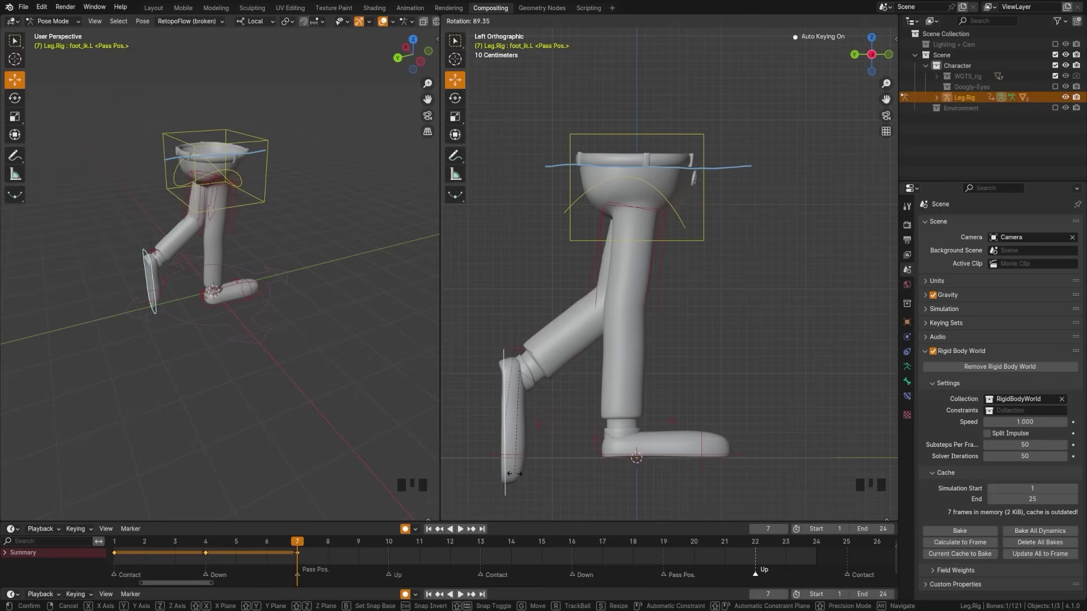
left_click(514, 473)
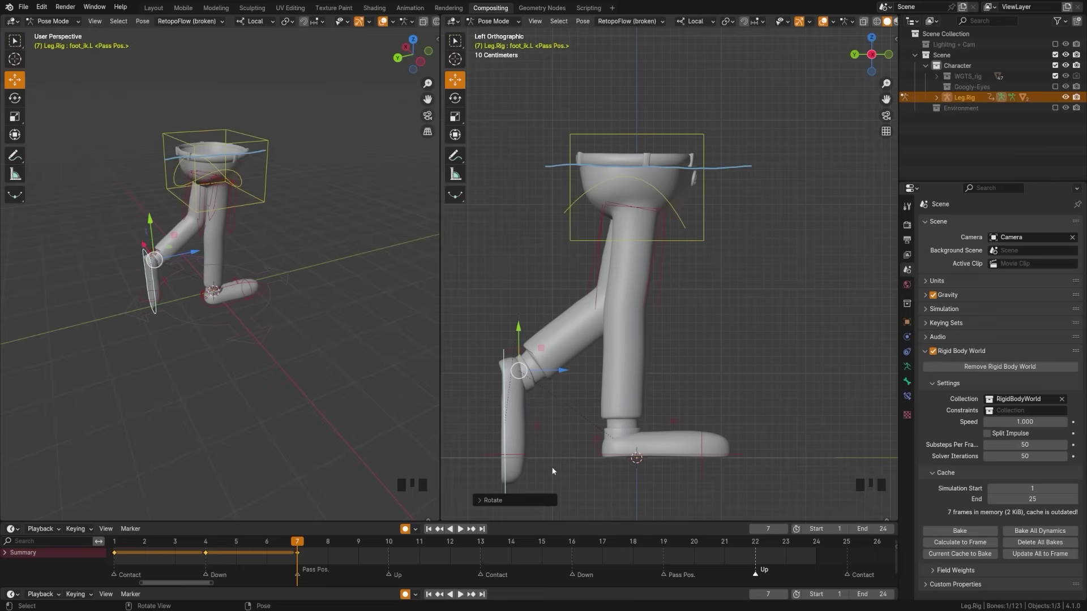
key("g")
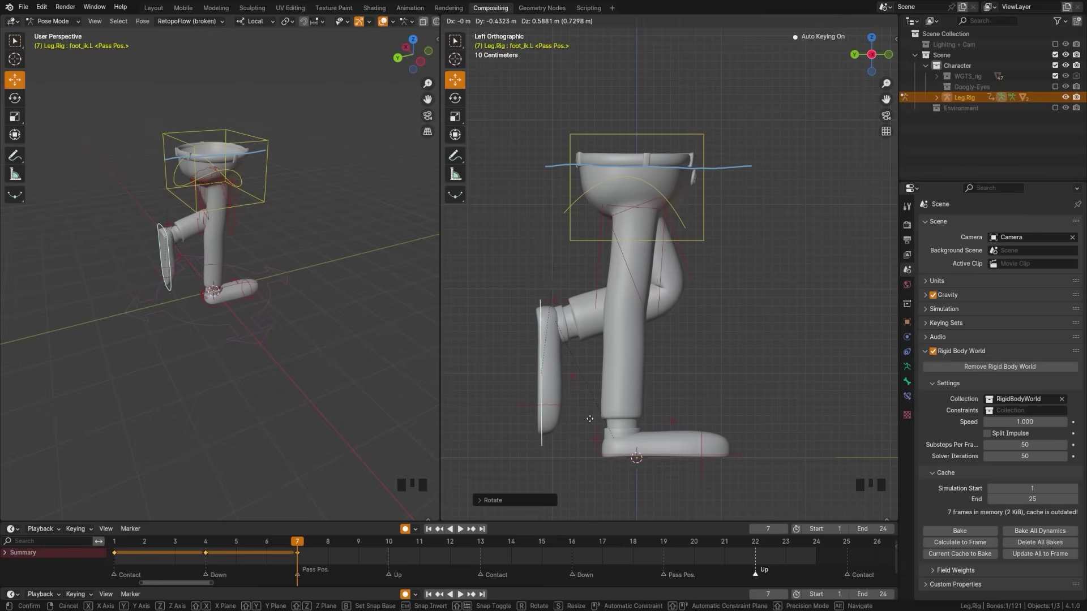
left_click(588, 418)
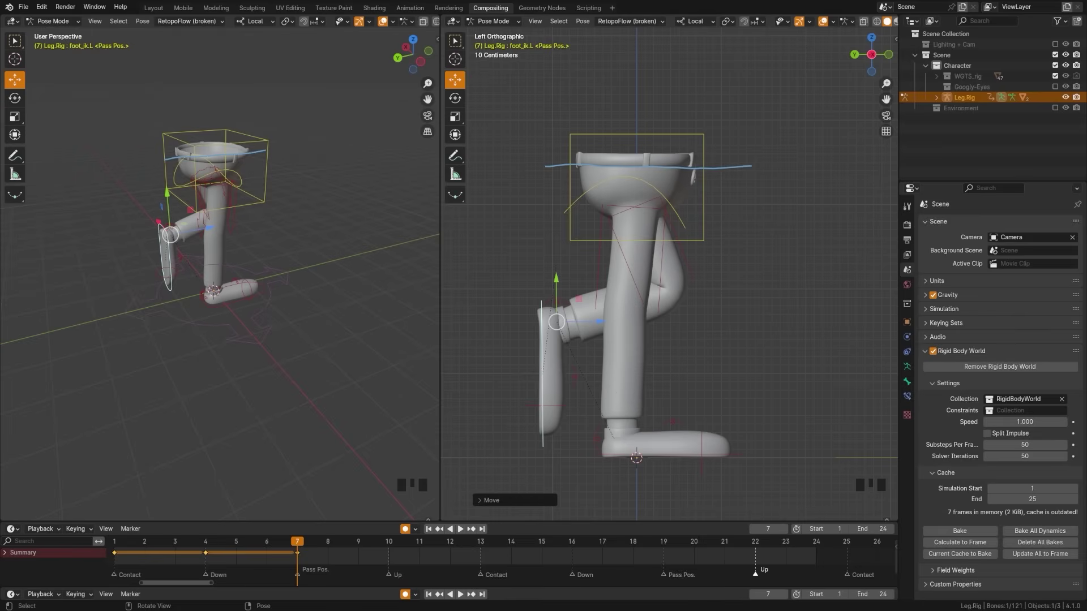
Go to the Up marker at frame 10 and raise the torso control vertically, lifting the waistband further above the annotation line.
left_click(197, 552)
key("space")
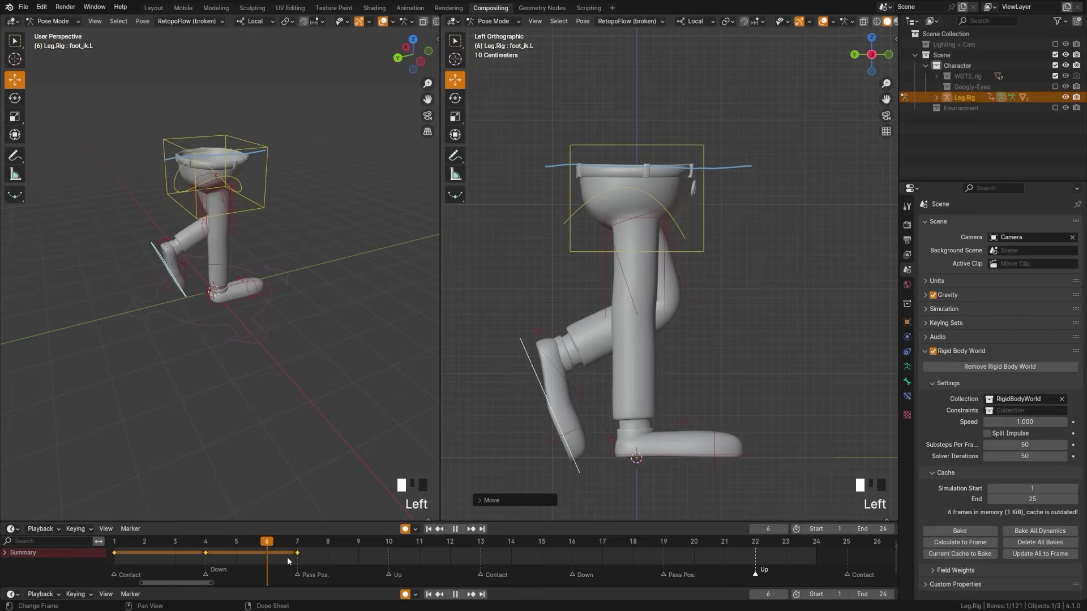
left_click_drag(281, 559, 386, 563)
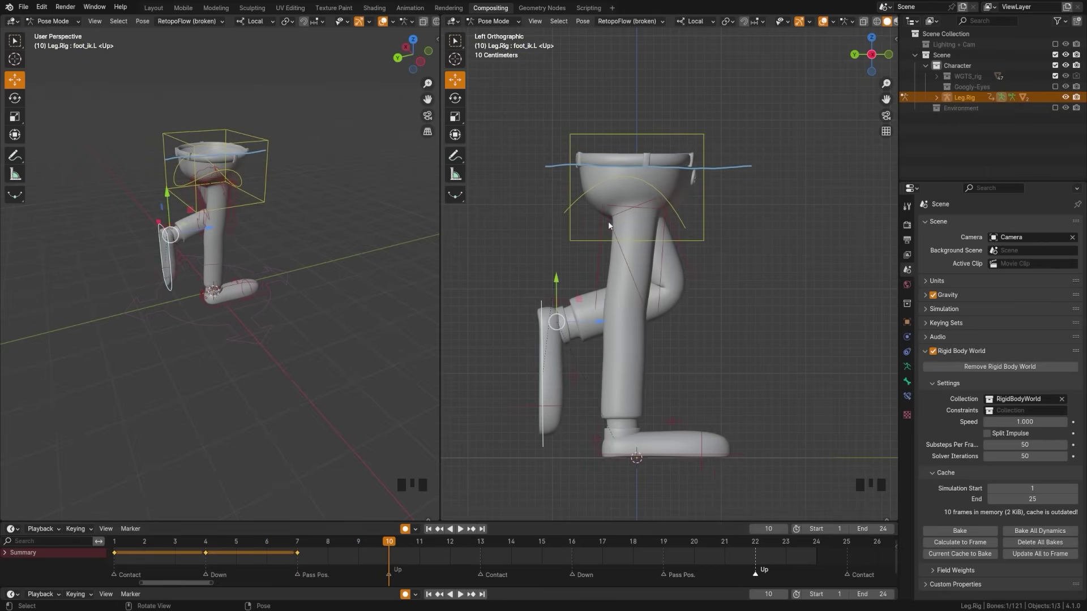
left_click(667, 137)
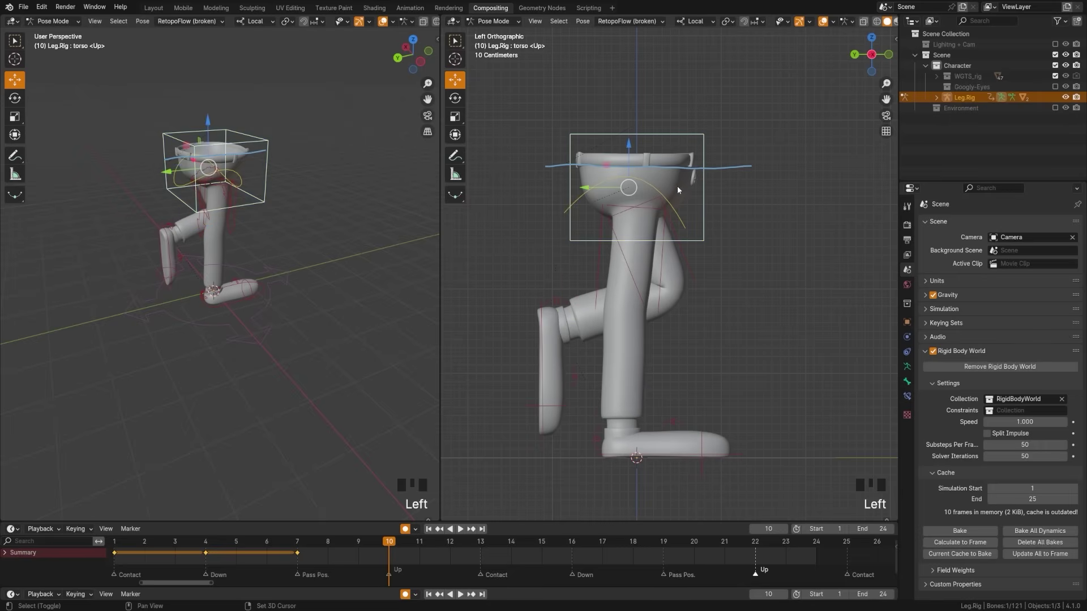
middle_click_drag(629, 154, 628, 189, "shift")
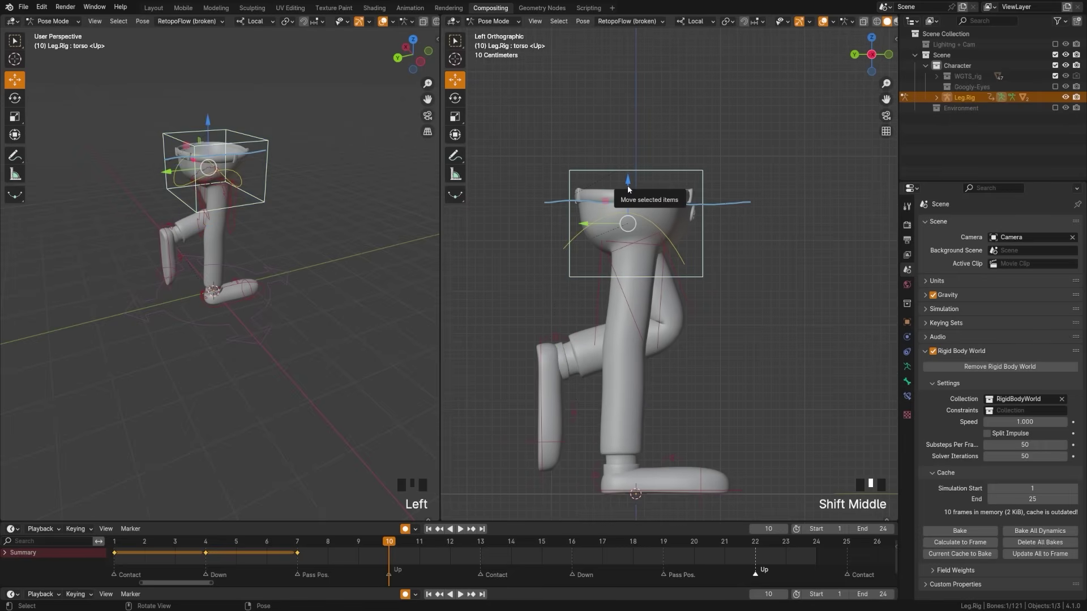
left_click_drag(627, 185, 634, 168)
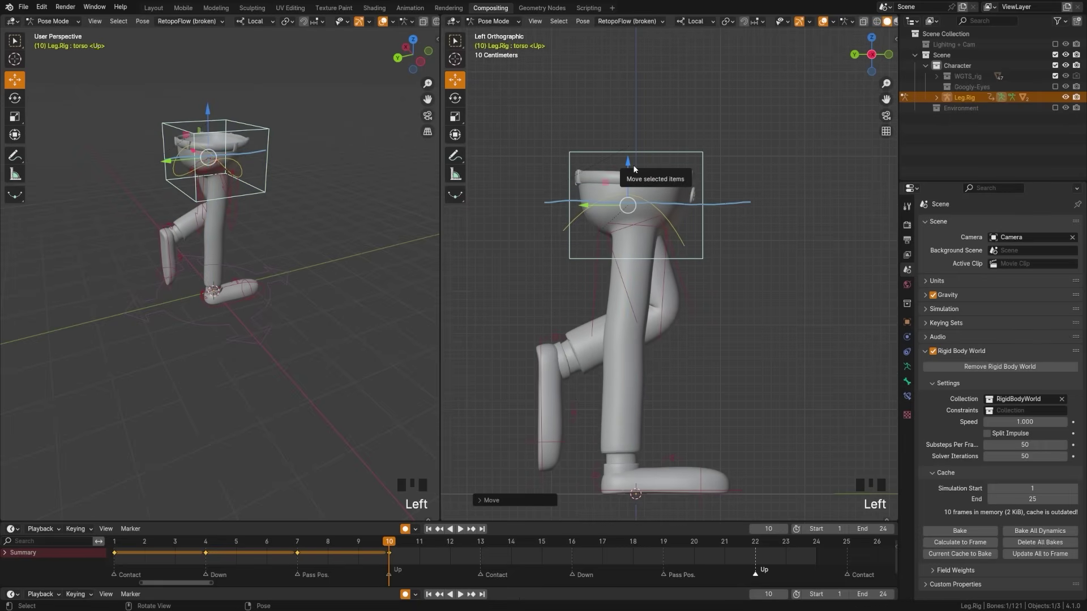
Slide the foot_ik.R control backward along the ground at frame 10 so the supporting leg stretches out behind the torso.
middle_click_drag(651, 492, 653, 440, "shift")
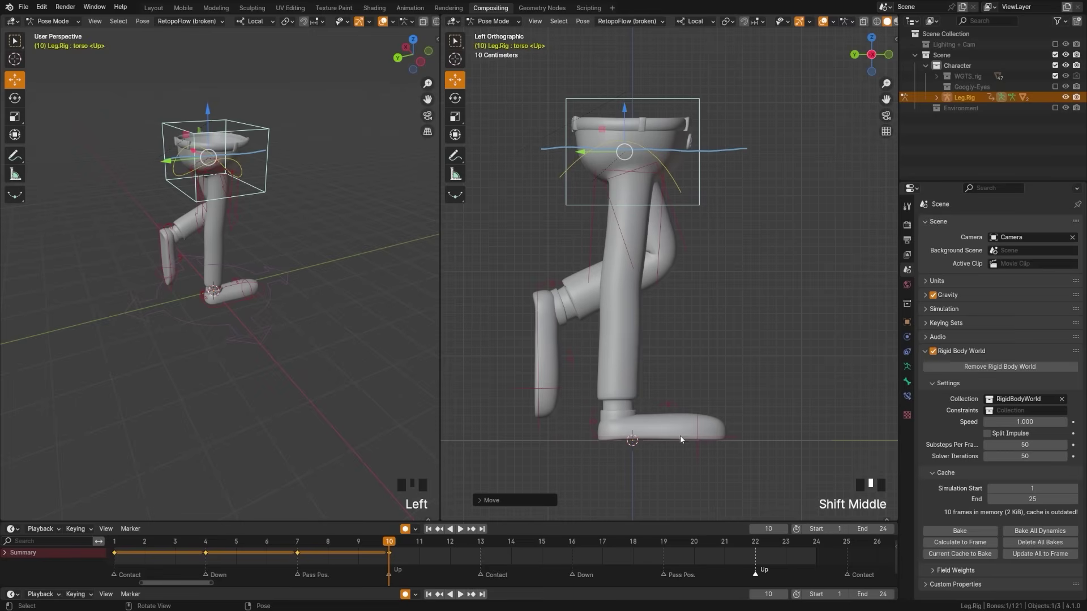
left_click(681, 436)
left_click_drag(573, 425, 479, 428)
left_click_drag(470, 429, 474, 428)
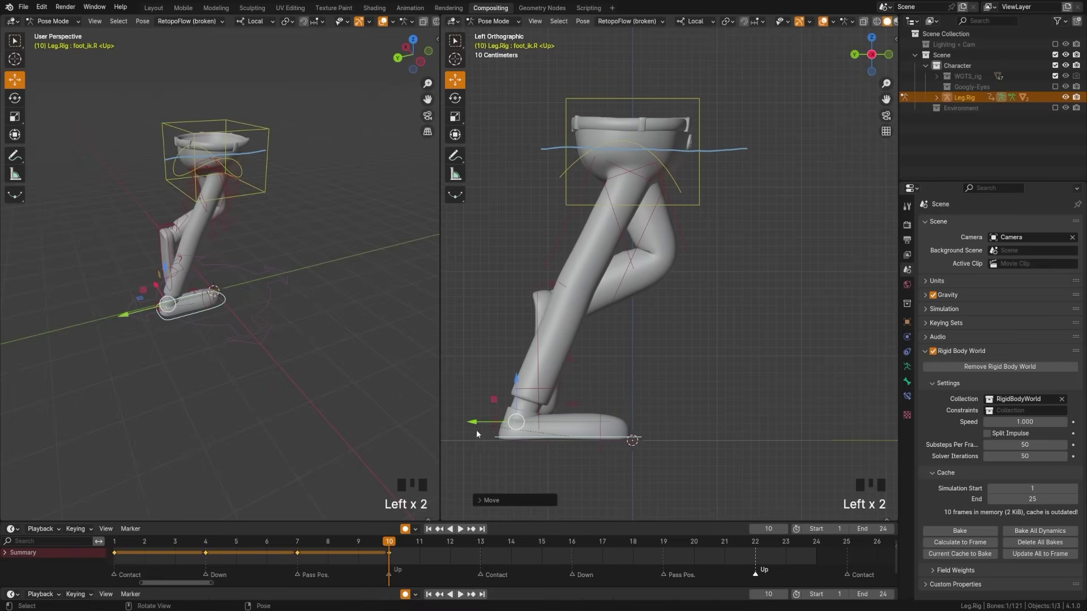
Rotate the foot_heel_ik.R control about 36° to lift the rear foot's heel off the ground.
left_click(499, 430)
key("r")
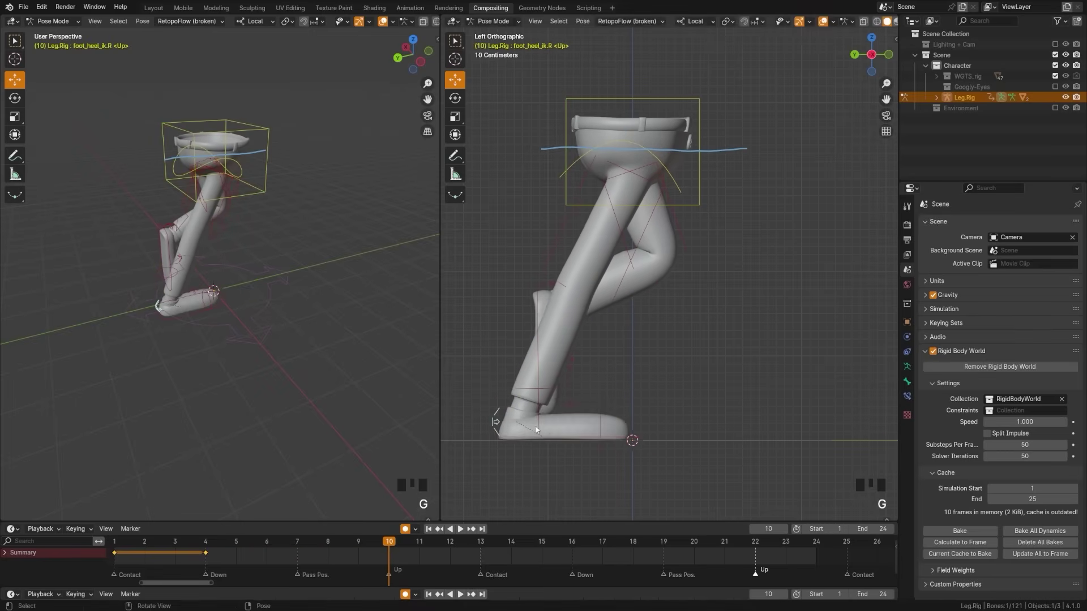
key("g")
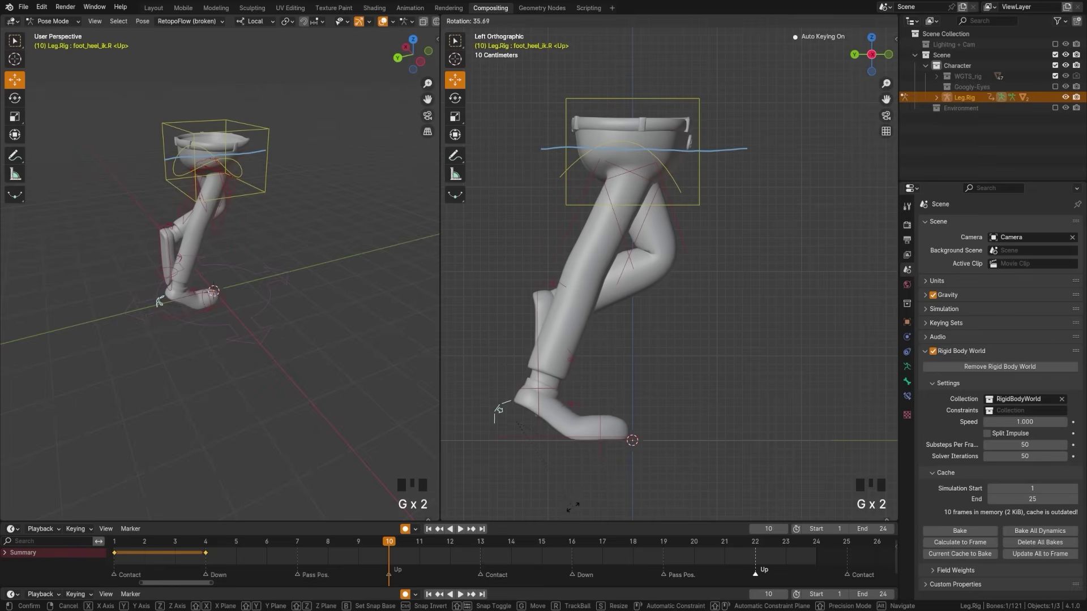
left_click(566, 511)
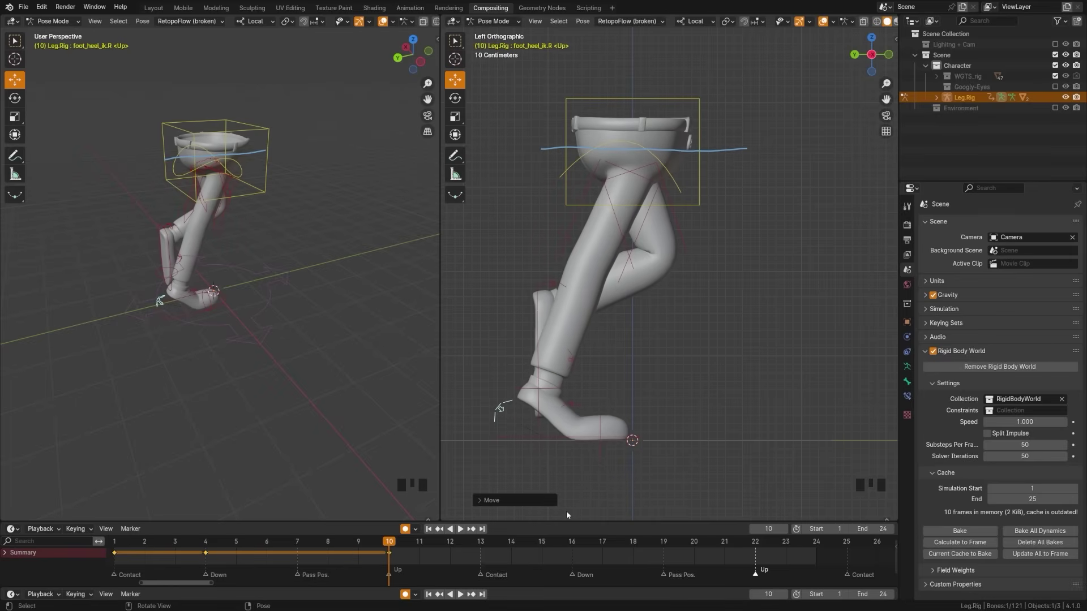
At frame 9, move the foot_ik.L control forward about 1.1 m so the raised leg swings ahead of the torso.
left_click_drag(382, 544, 355, 558)
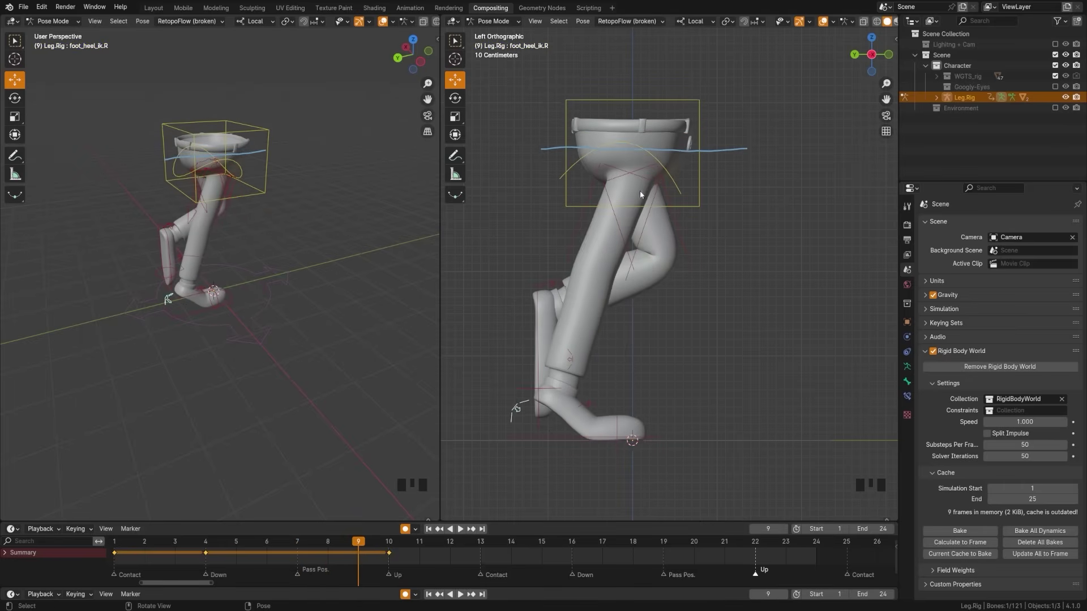
left_click(535, 349)
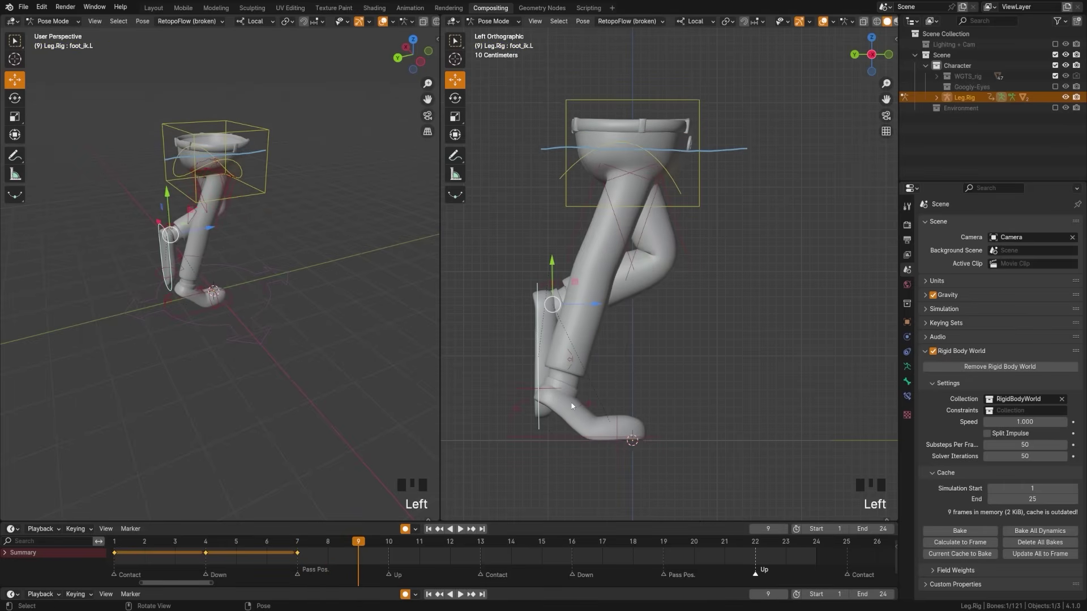
key("g")
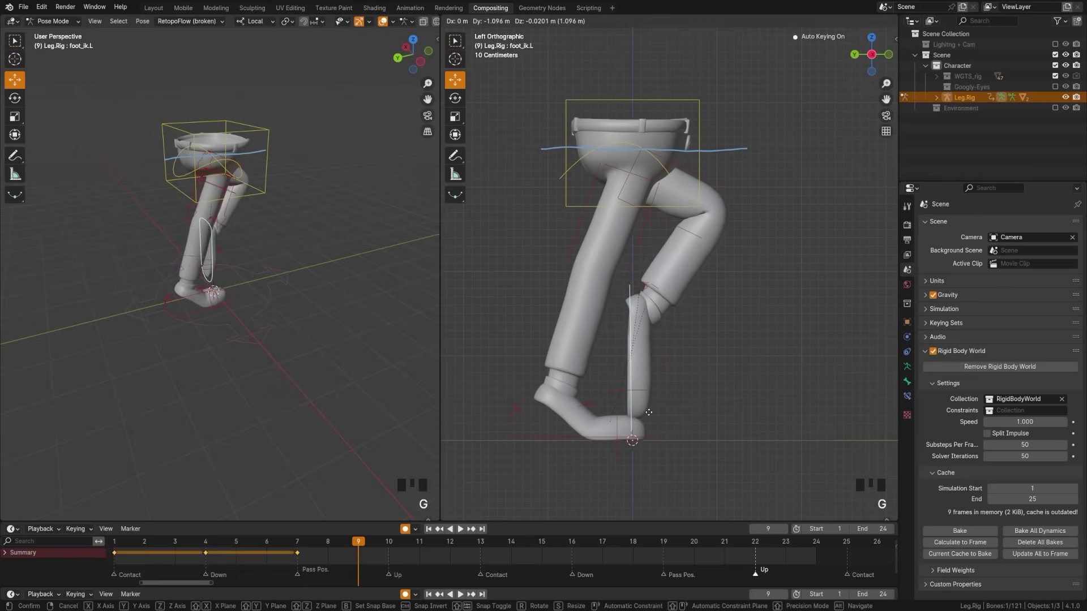
left_click(682, 413)
Rotate foot_ik.L so its toes tilt forward and up from vertical, and lower the foot about 0.22 m.
key("r")
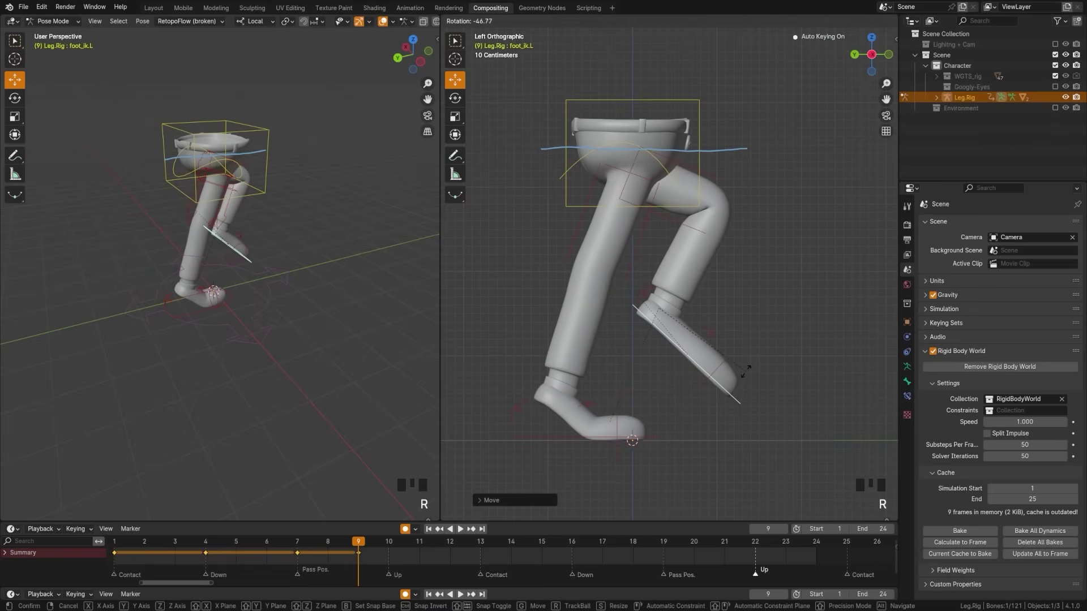
left_click(720, 339)
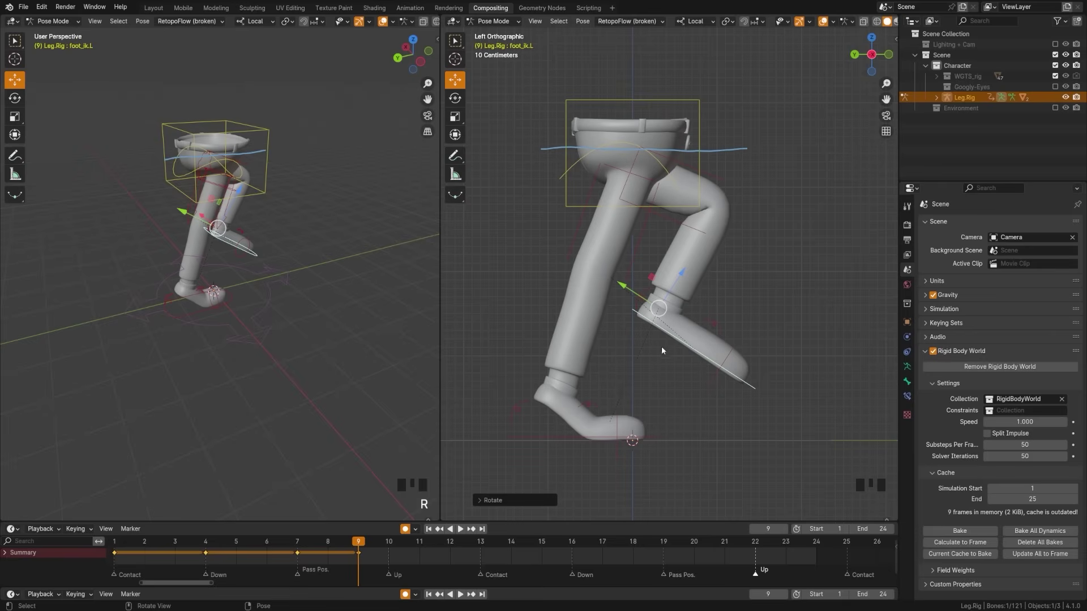
key("g")
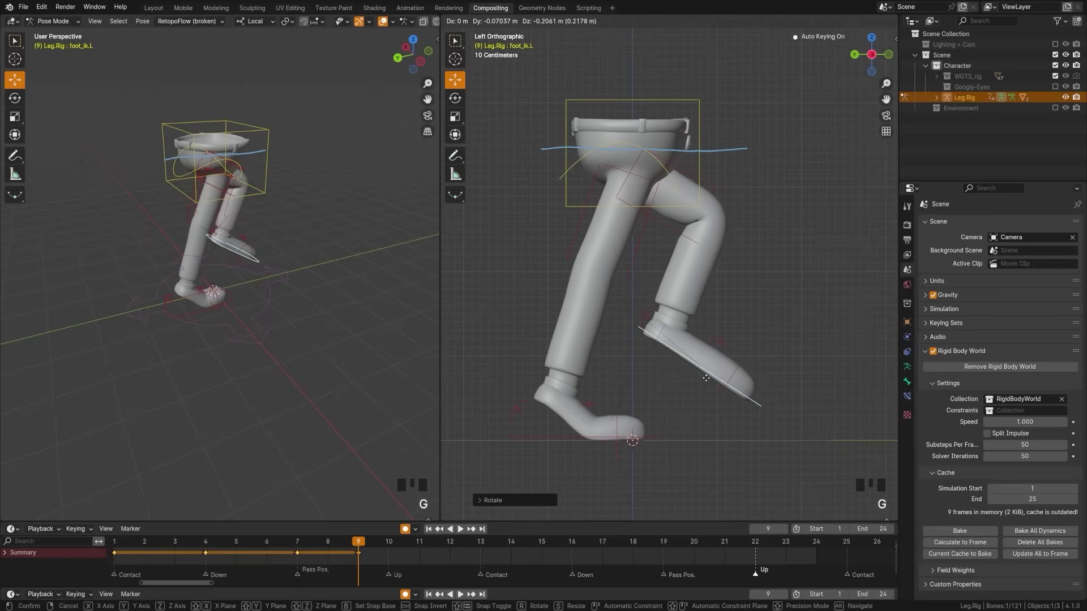
left_click(705, 379)
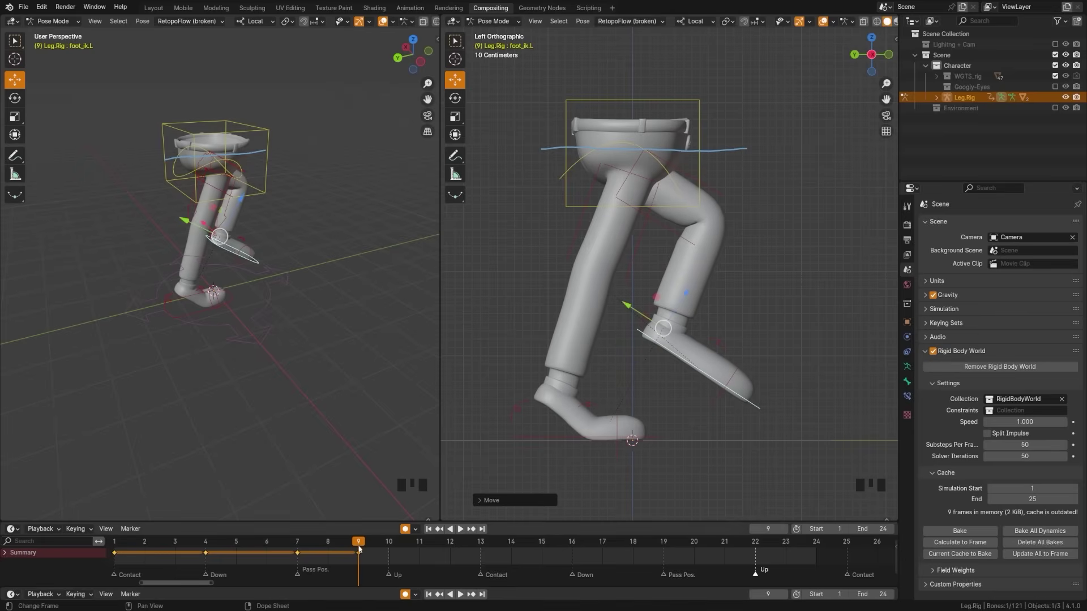
Select all rig controls and move the keyframe at frame 9 onto the Up marker at frame 10.
left_click_drag(359, 549, 389, 553)
key("a")
key("a")
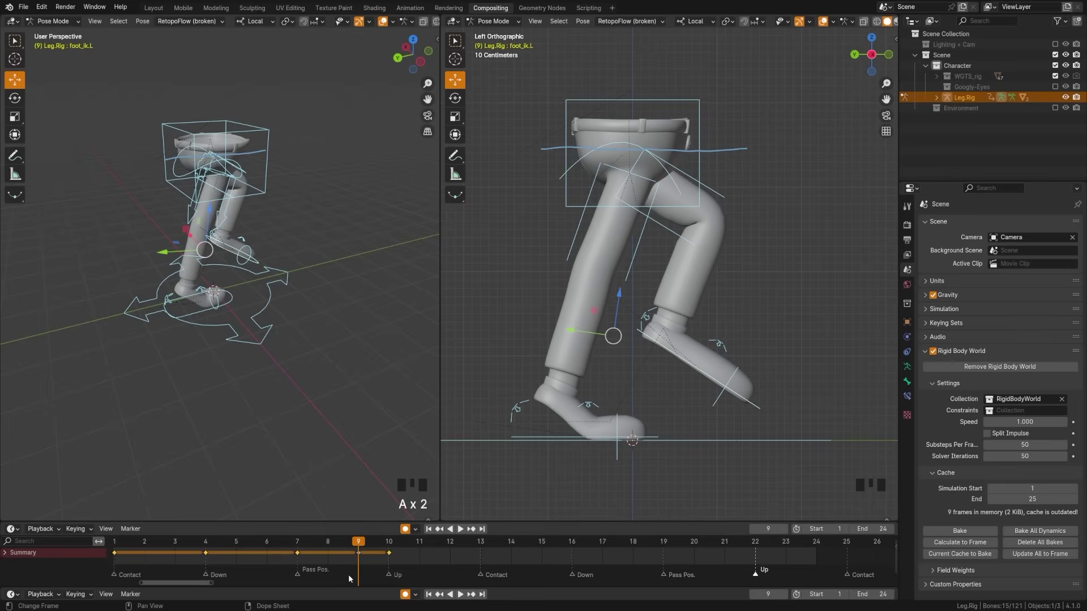
key("a")
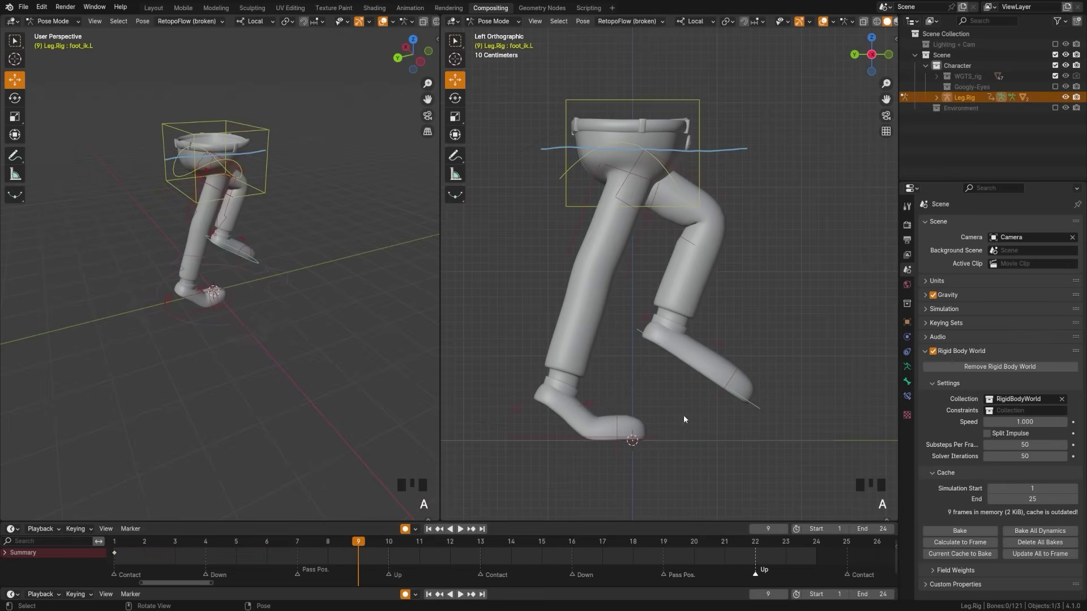
key("a")
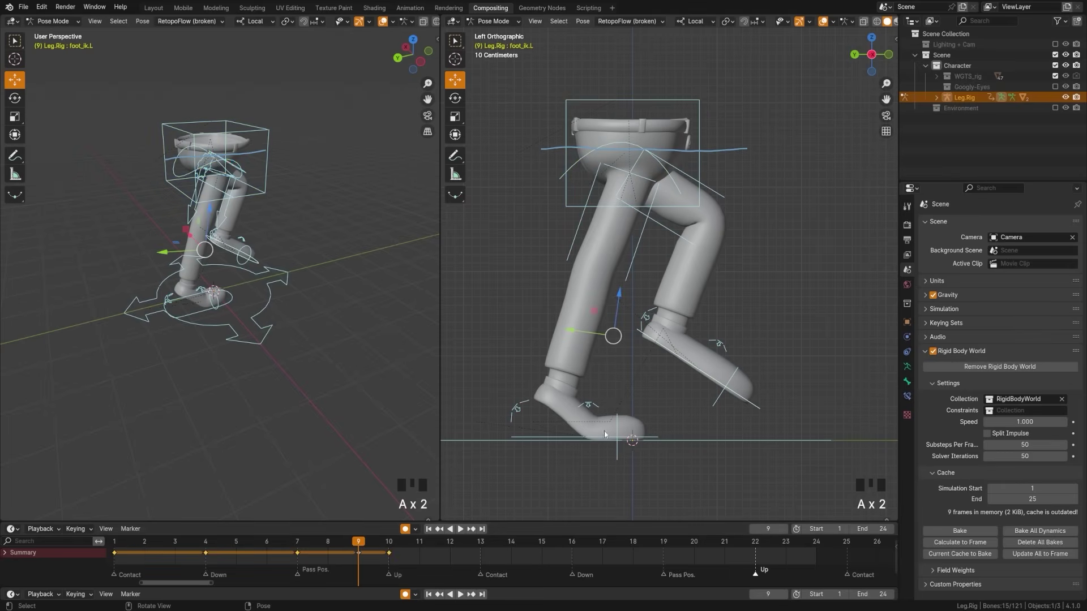
left_click(345, 557)
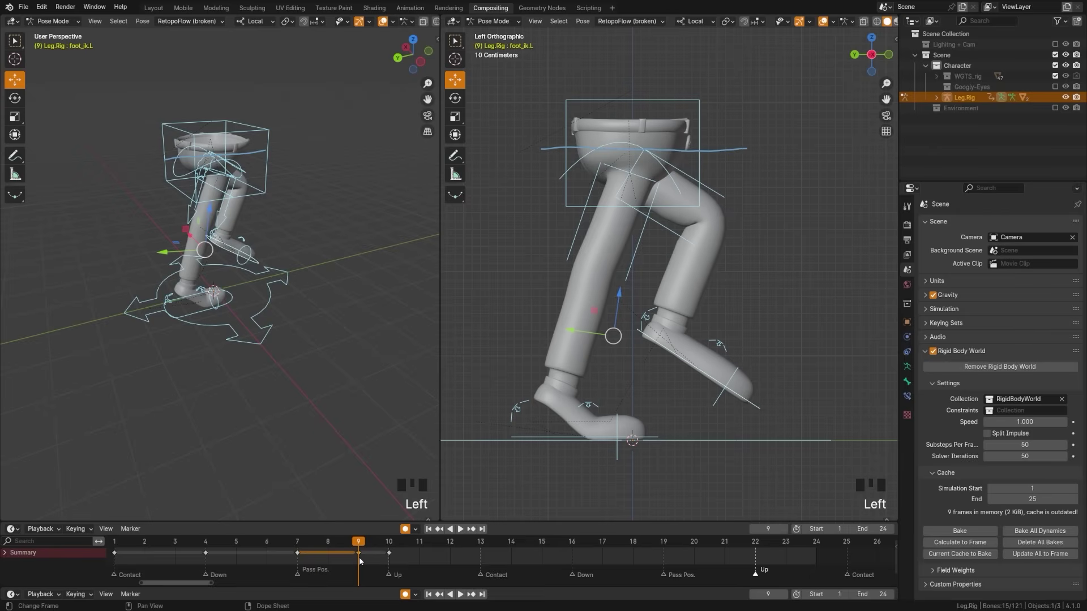
left_click_drag(358, 557, 387, 543)
left_click(356, 542)
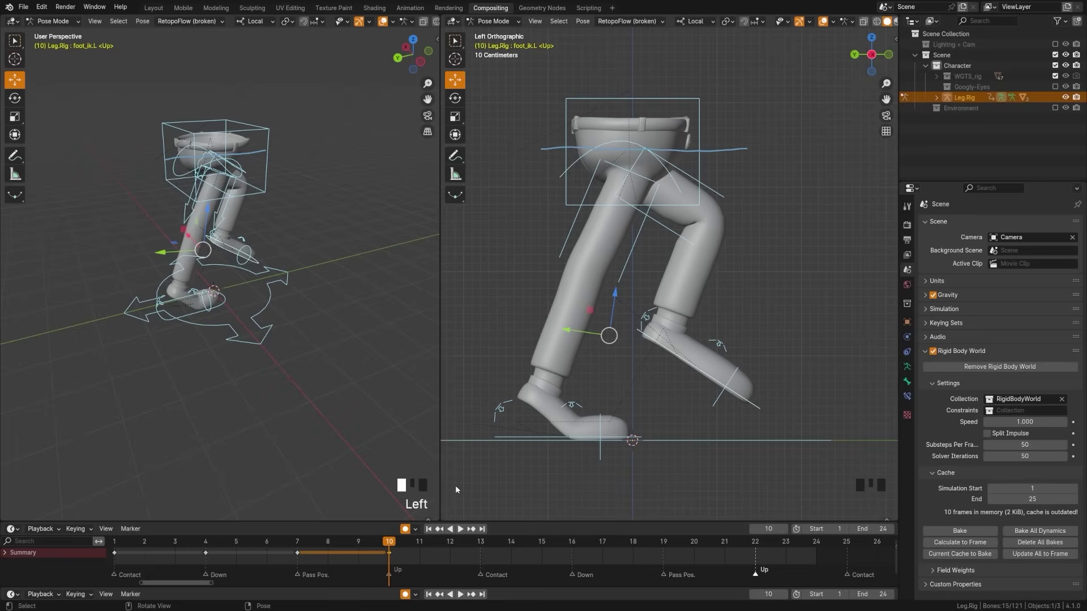
Review the Contact, Down, Pass Pos. and Up poses at frames 1, 4, 7 and 10, and scrub back to frame 1.
left_click(125, 544)
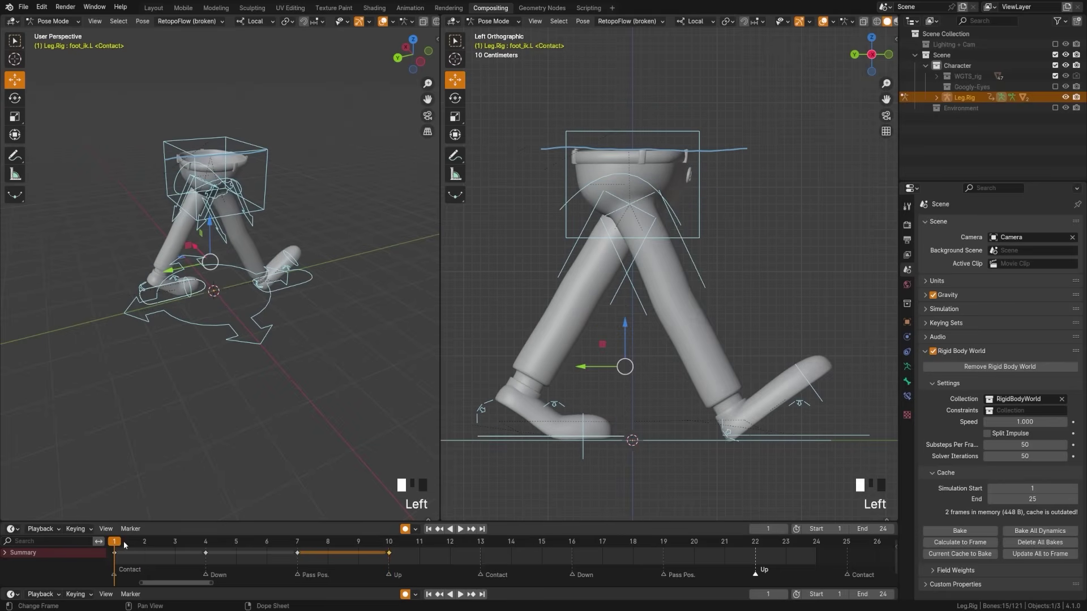
left_click(205, 542)
left_click(295, 544)
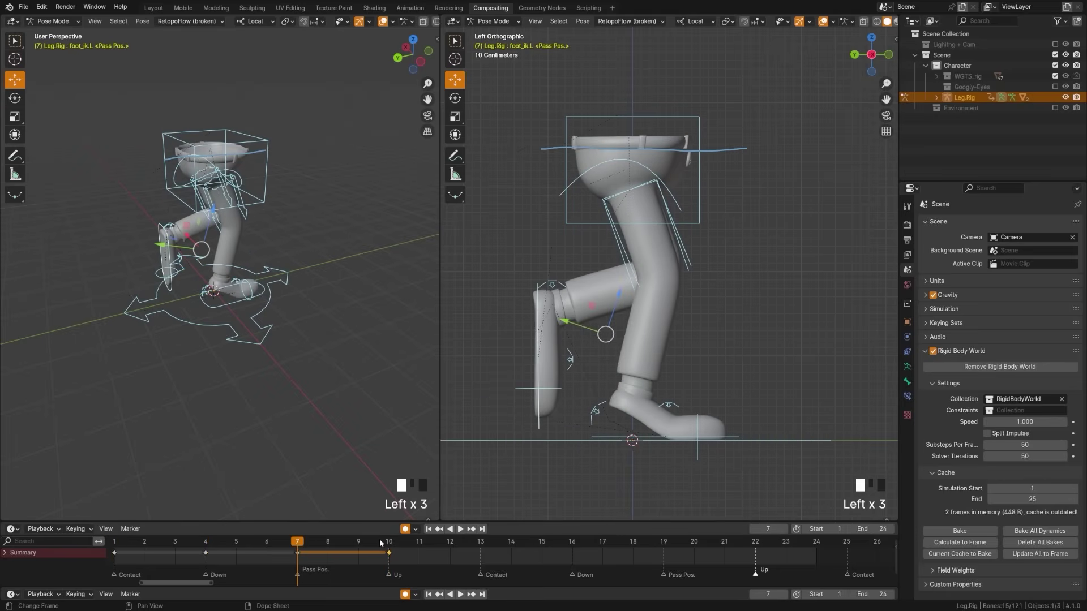
left_click(388, 542)
left_click_drag(389, 543, 125, 576)
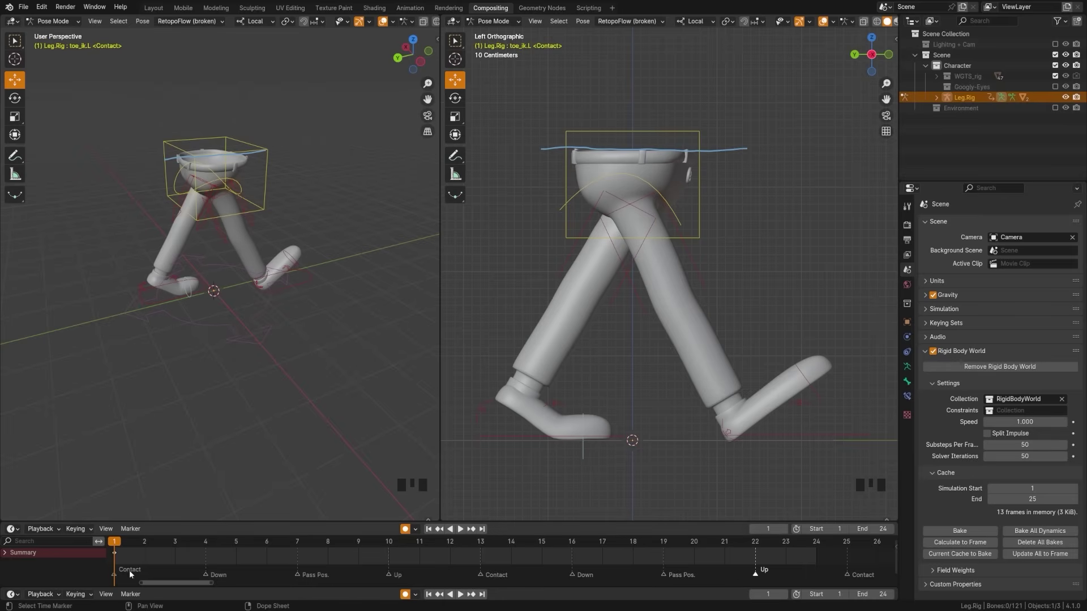
Copy the pose of all rig controls at the Contact marker on frame 1.
middle_click_drag(230, 344, 232, 358)
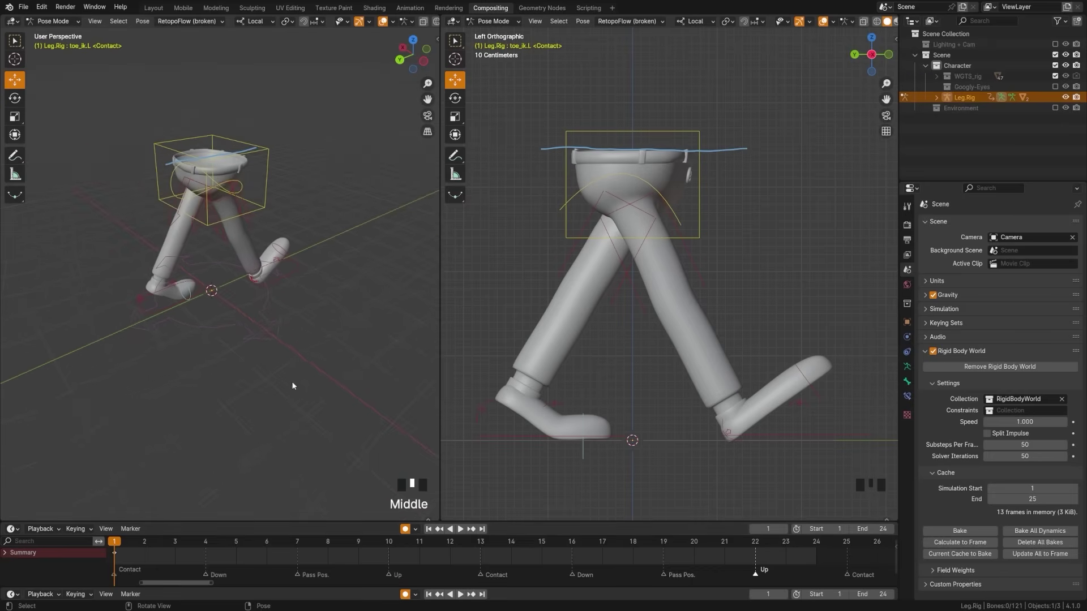
left_click(123, 545)
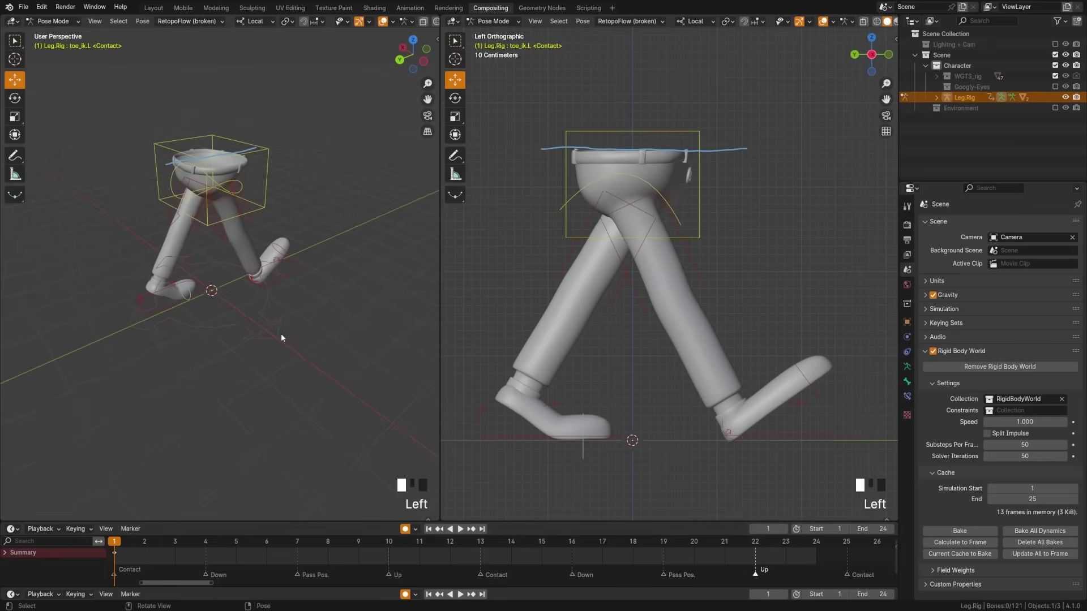
key("a")
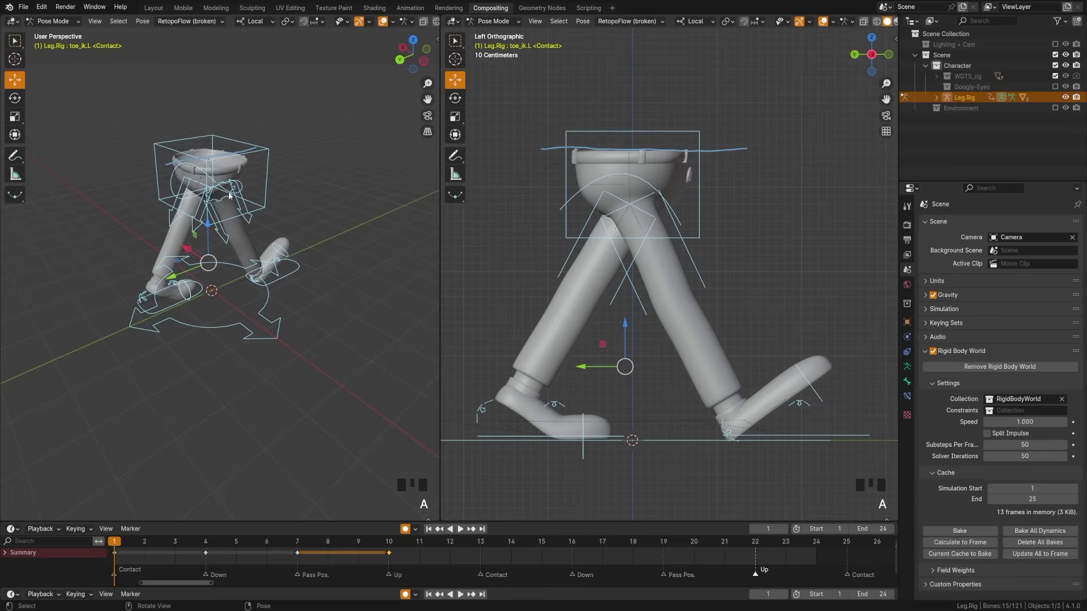
left_click(142, 21)
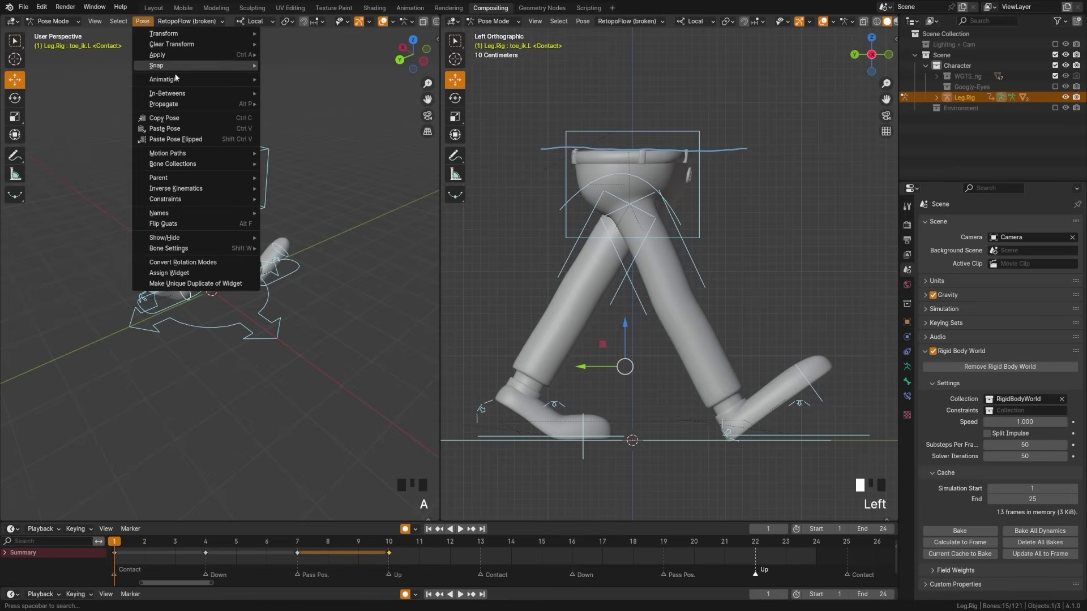
left_click(188, 117)
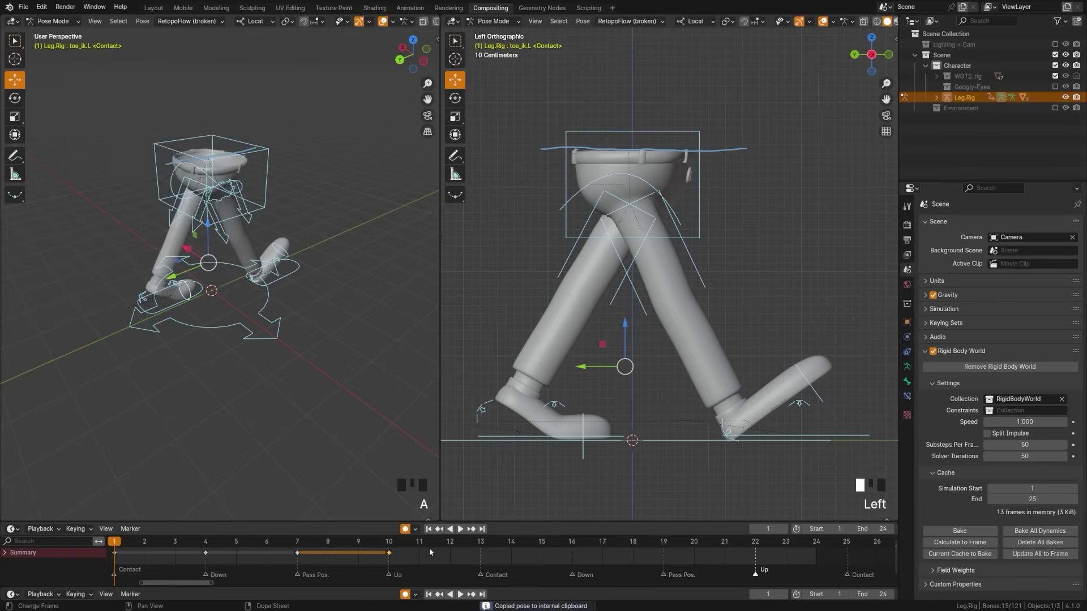
Paste the copied Contact pose flipped onto the second Contact marker at frame 13.
left_click(481, 544)
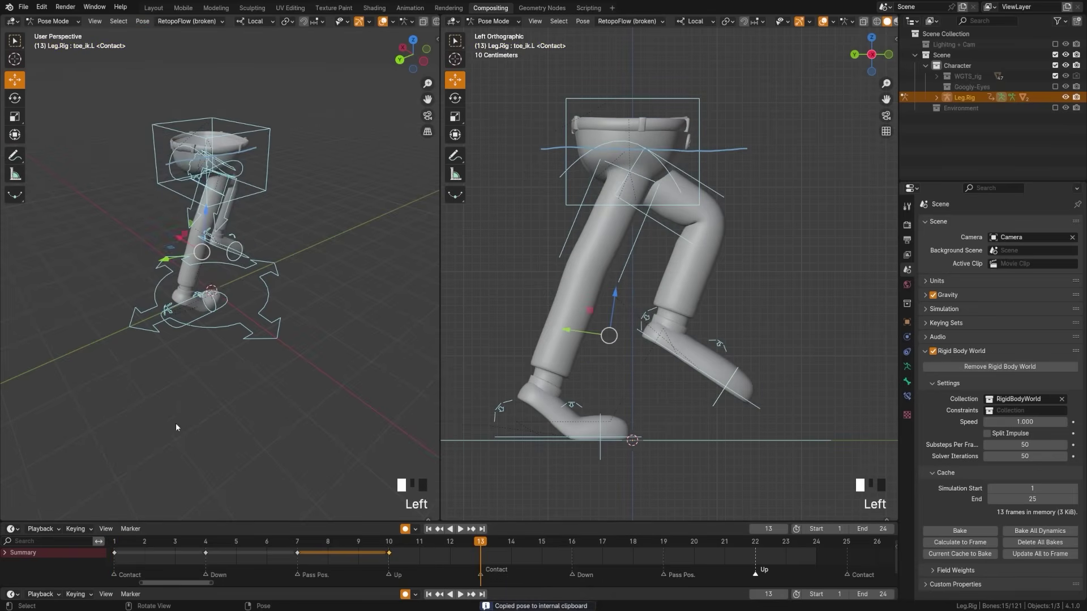
left_click(116, 541)
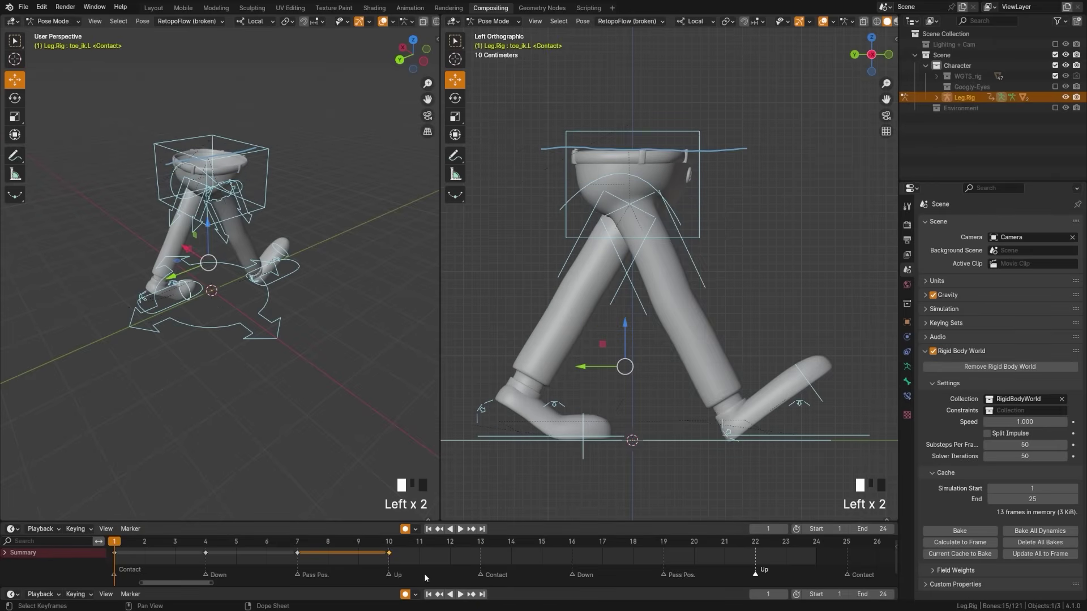
left_click(480, 543)
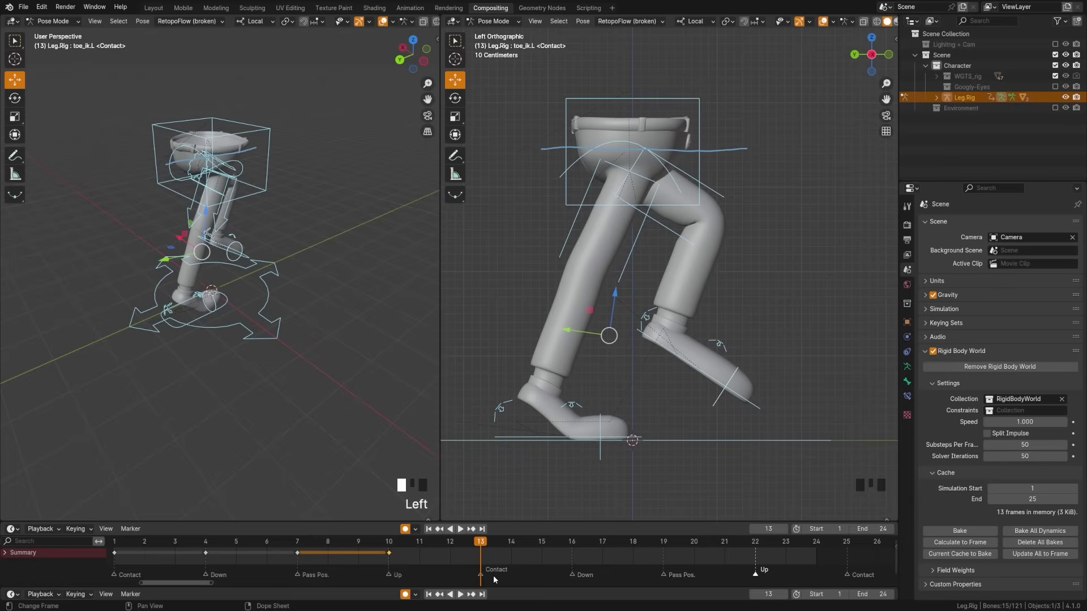
left_click(140, 23)
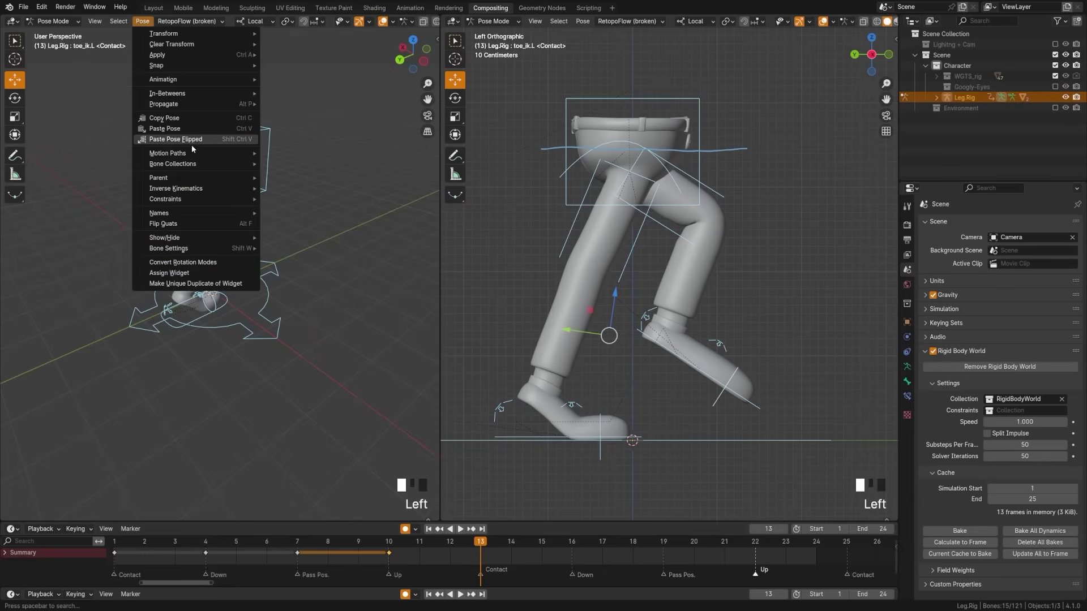
left_click(146, 138)
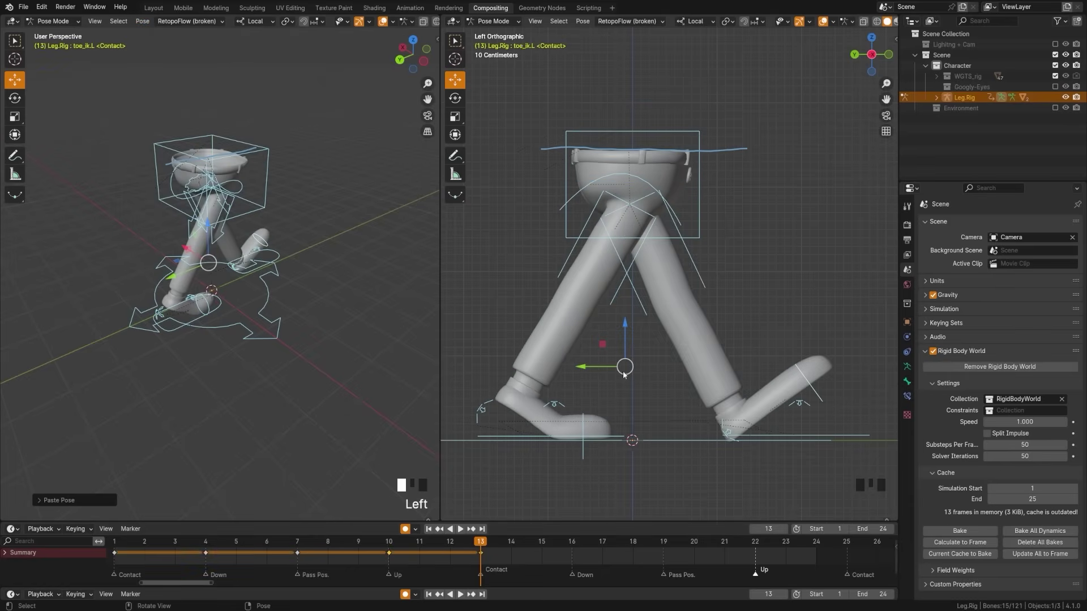
Compare the Contact poses at frames 1 and 13 and scrub through the motion between them.
left_click(115, 543)
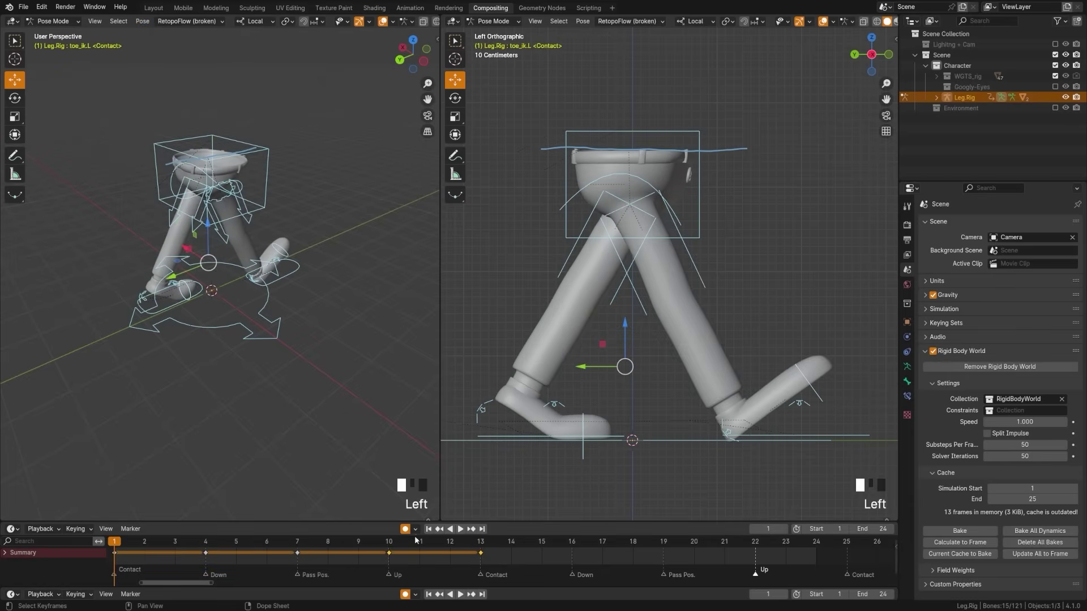
left_click(481, 545)
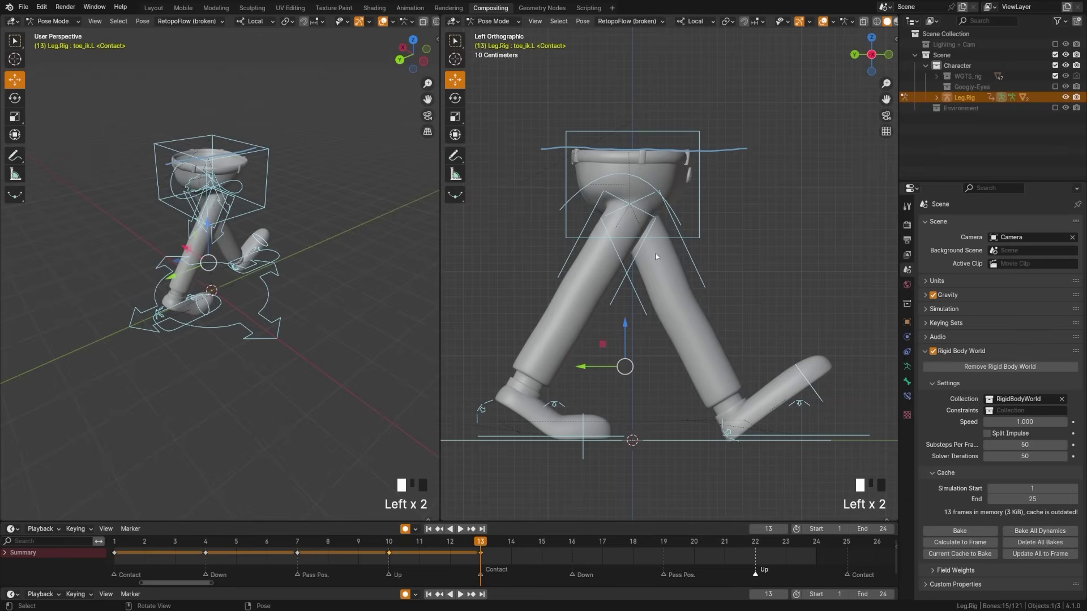
left_click(117, 548)
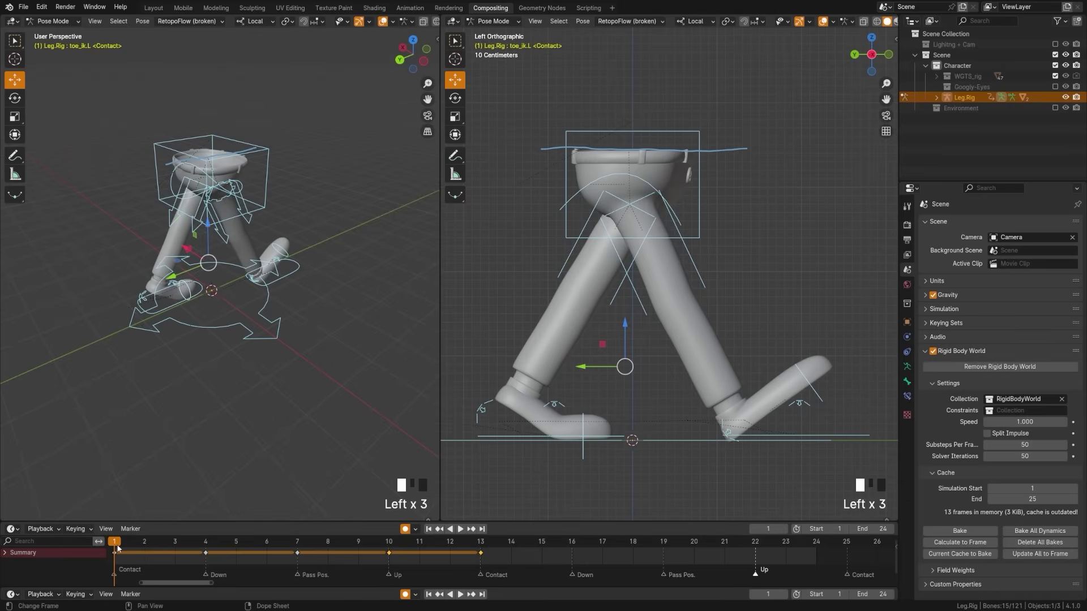
left_click_drag(118, 548, 480, 549)
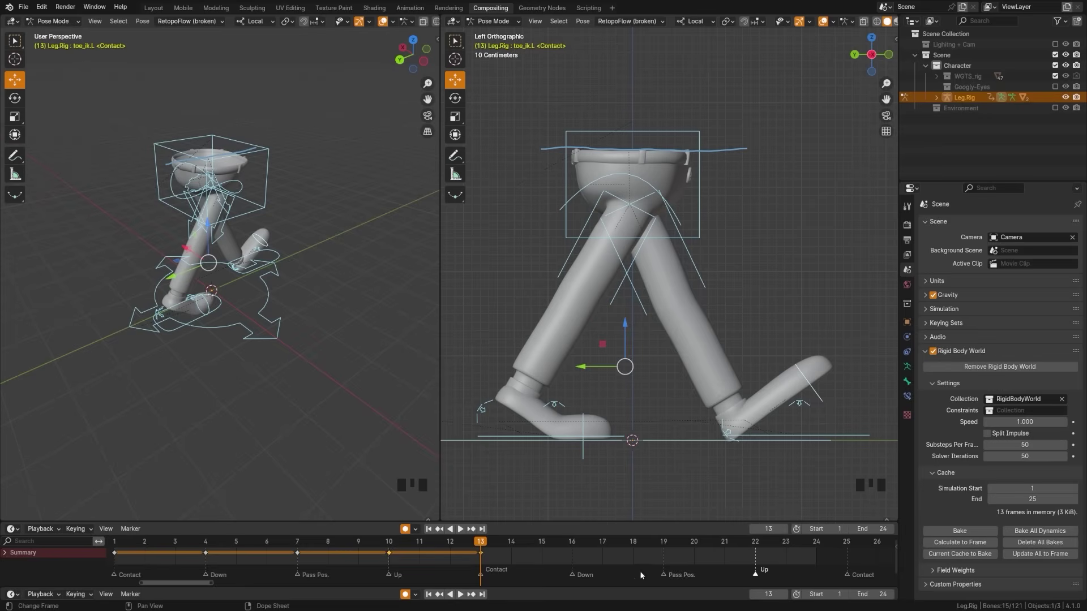
middle_click_drag(640, 571, 600, 571)
scroll(510, 571, "down", 4)
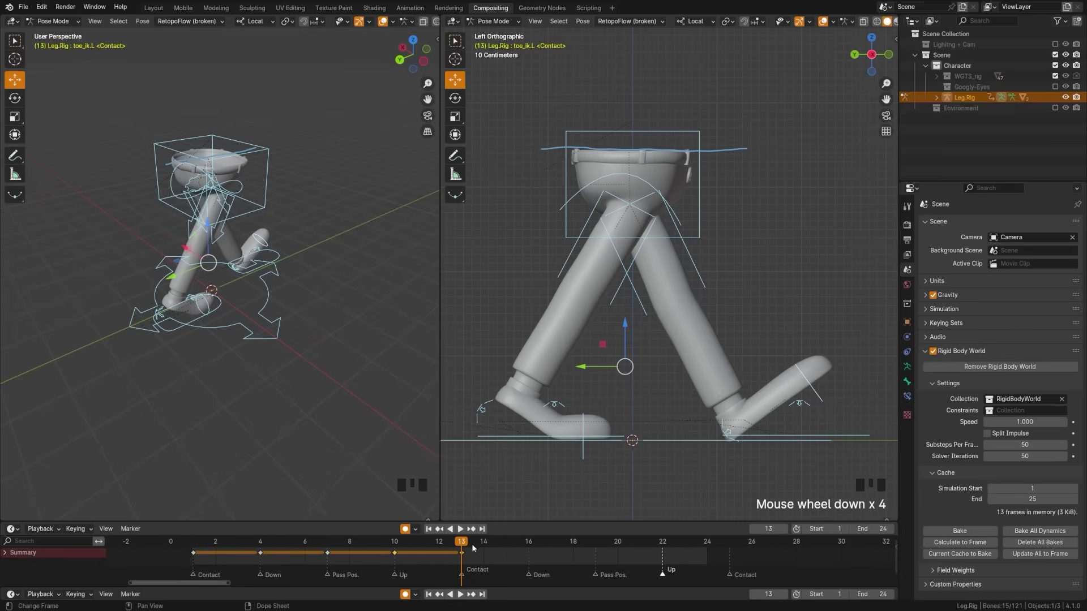
Copy the Down pose at frame 4 and paste it flipped onto the second Down marker at frame 16.
left_click(263, 541)
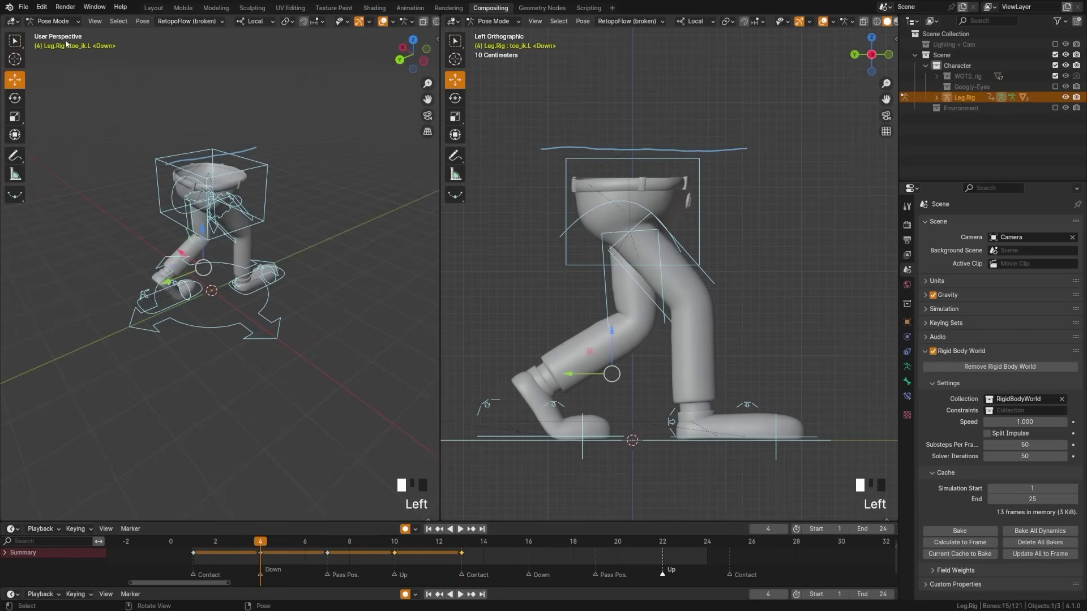
left_click(142, 21)
left_click(161, 116)
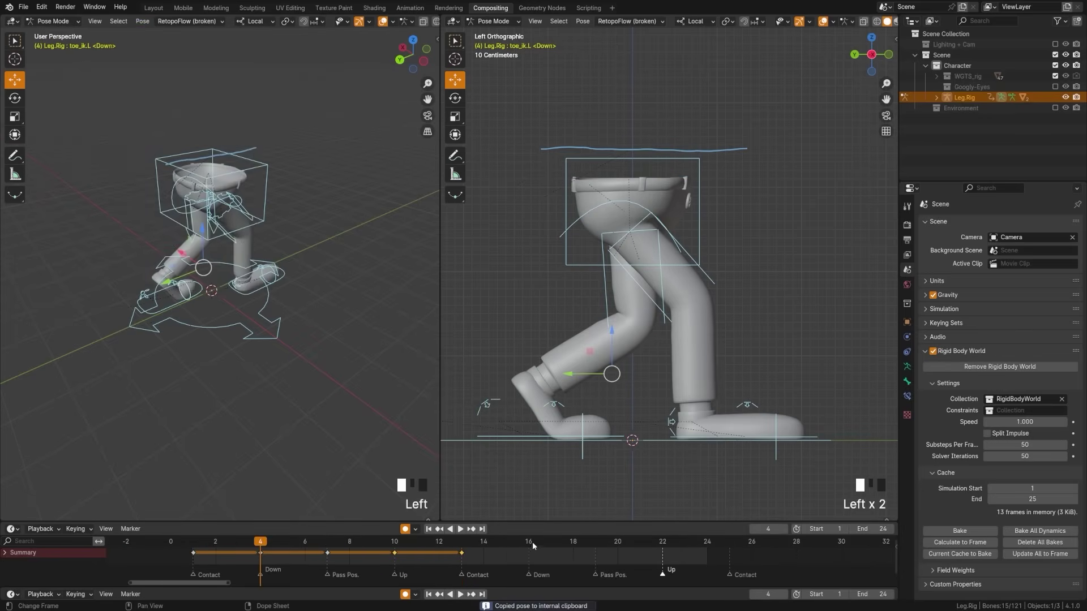
left_click(532, 545)
left_click(142, 21)
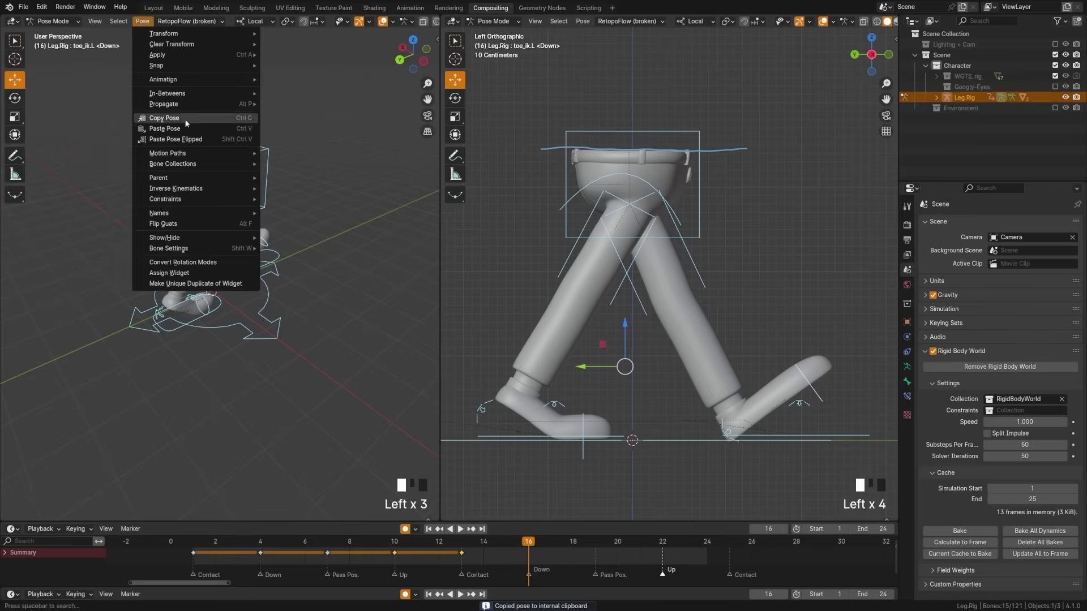
left_click(176, 139)
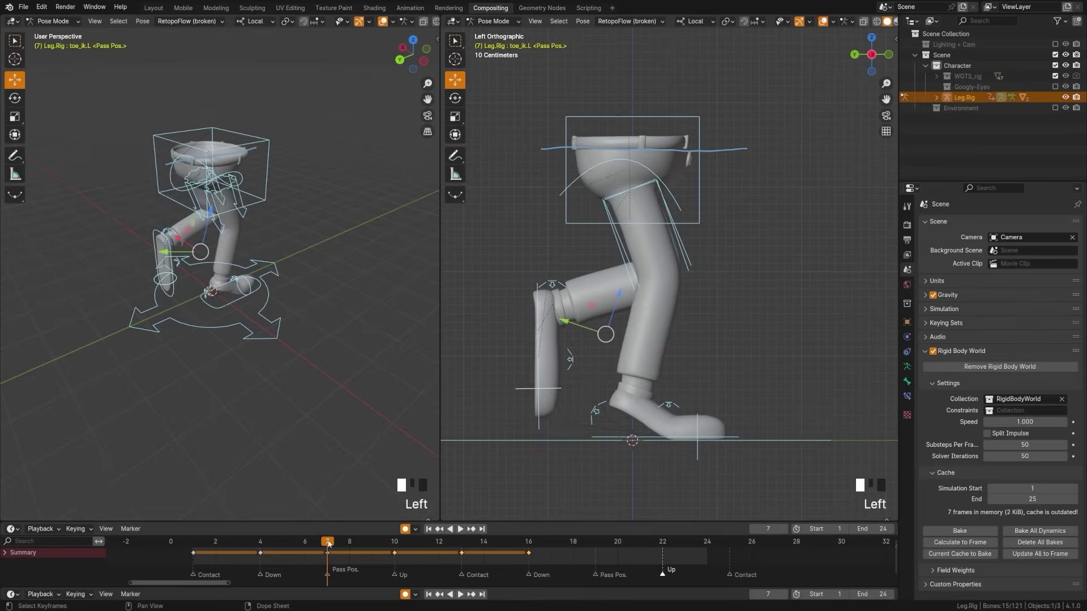
Go to the Pass Pos. marker at frame 7 and check that Copy Pose and Paste Pose Flipped are in the Quick Favorites.
left_click(327, 543)
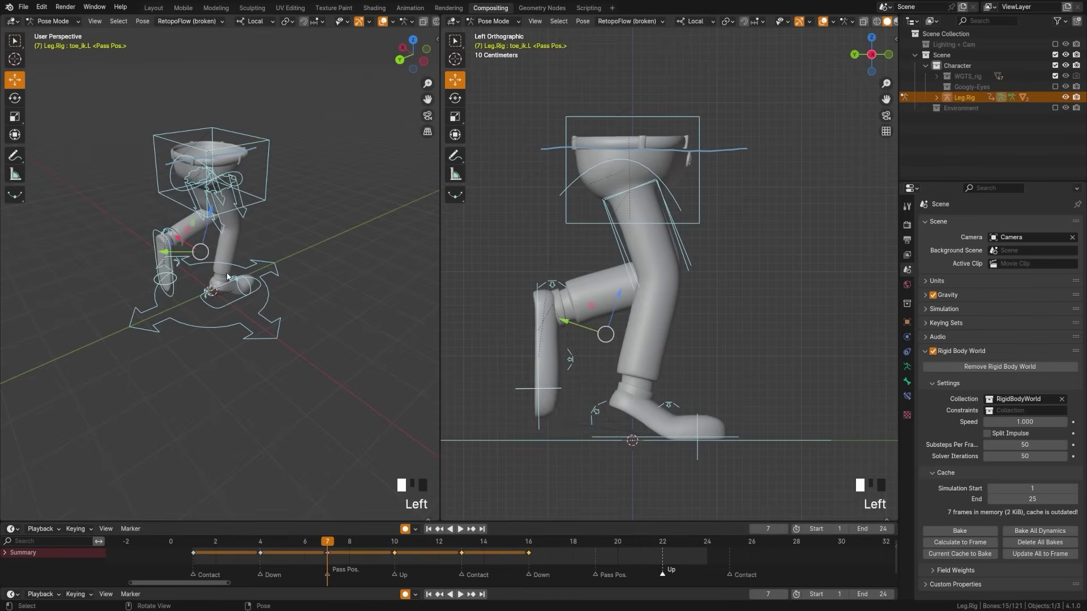
left_click(142, 23)
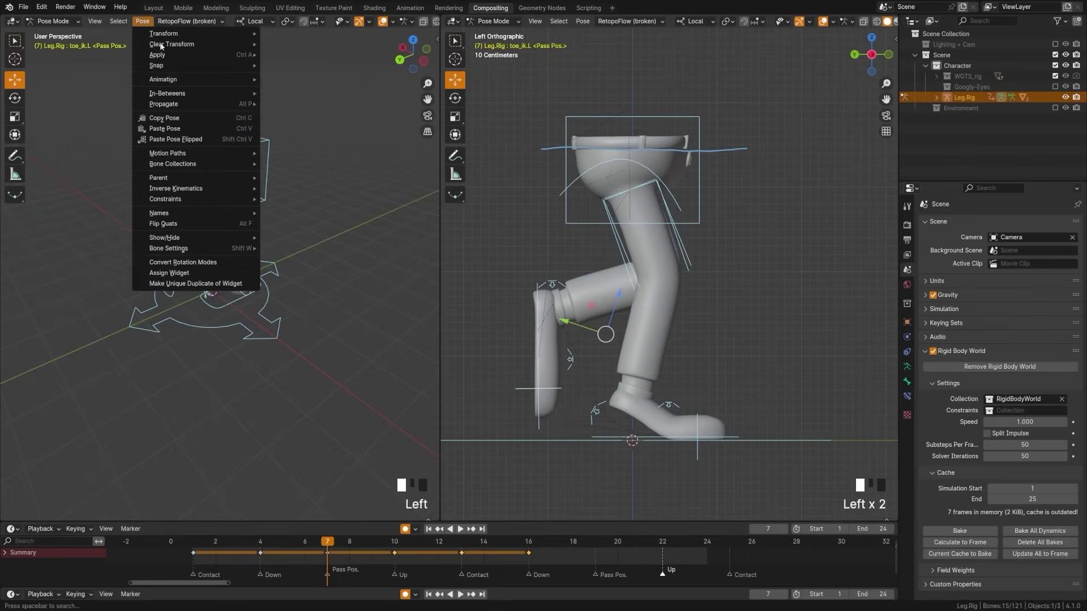
right_click(178, 119)
left_click(161, 122)
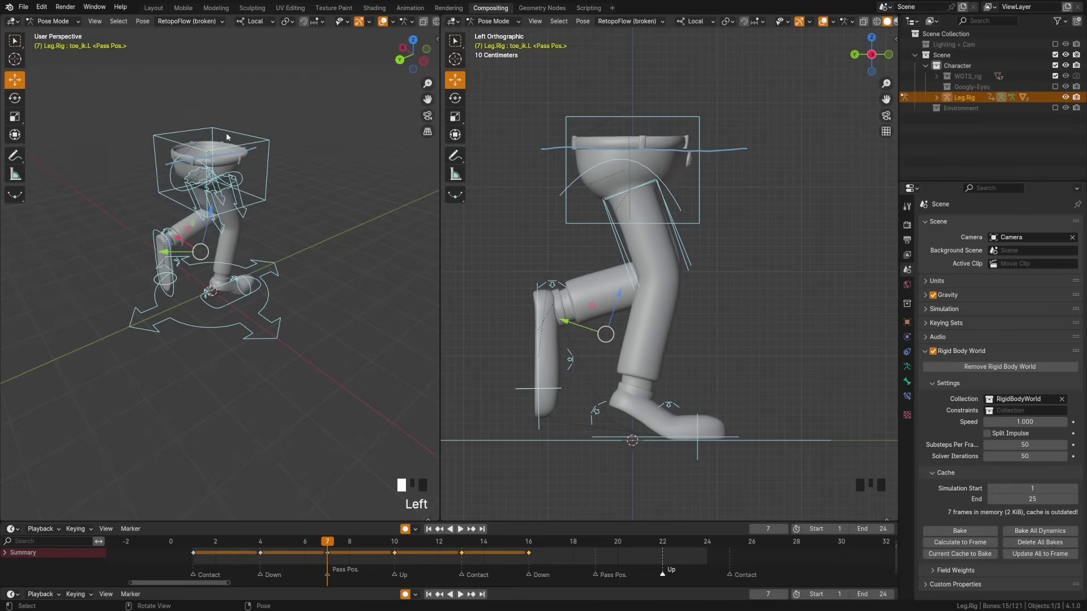
left_click(143, 21)
right_click(180, 140)
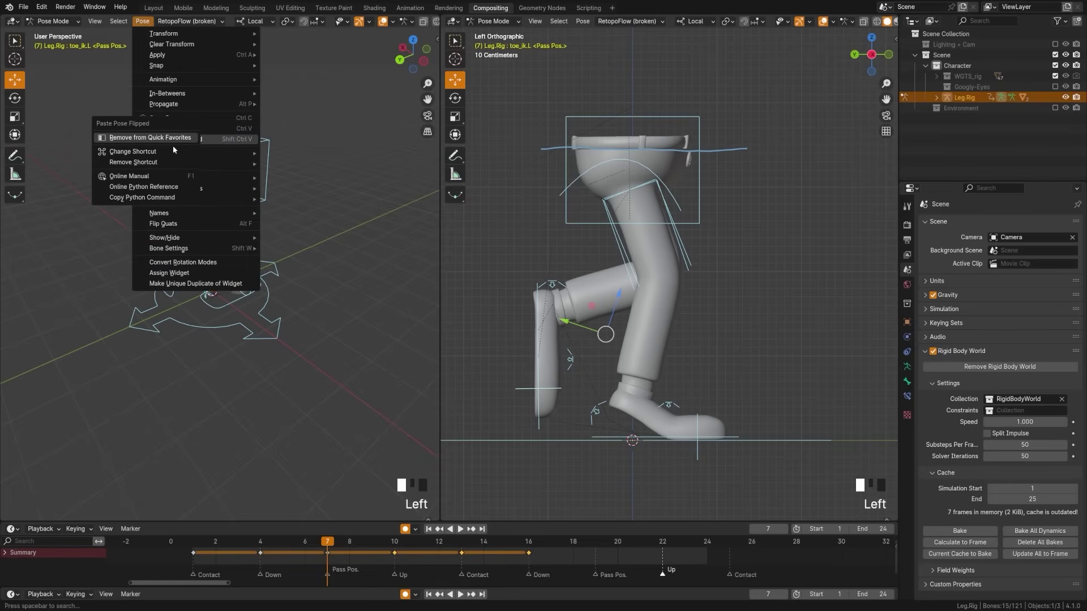
left_click(172, 142)
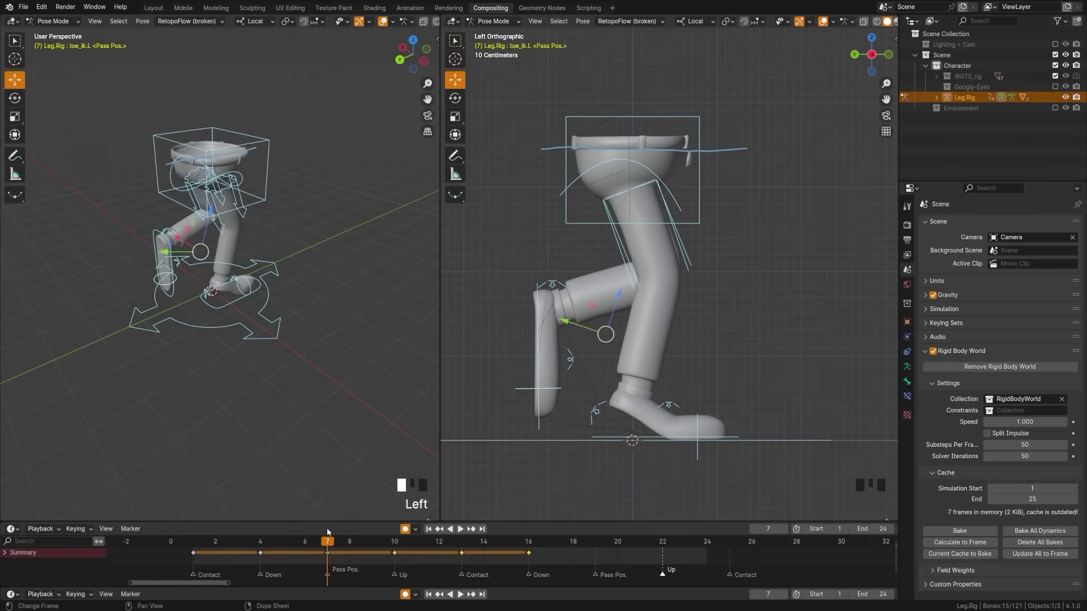
Copy the Pass Pos. pose at frame 7 and paste it flipped onto the second Pass Pos. marker at frame 19.
key("q")
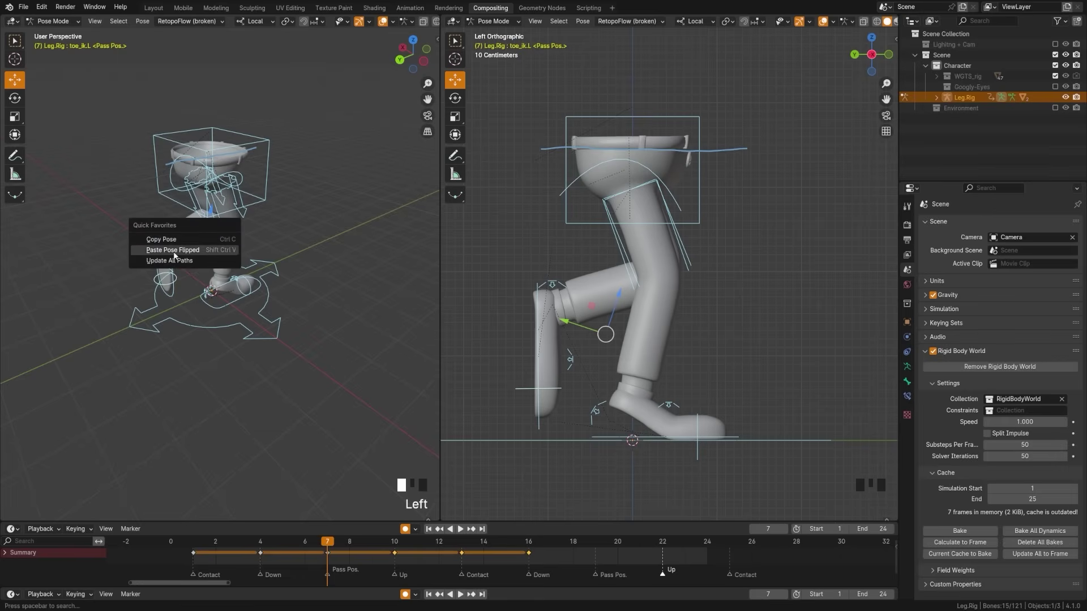
left_click(161, 239)
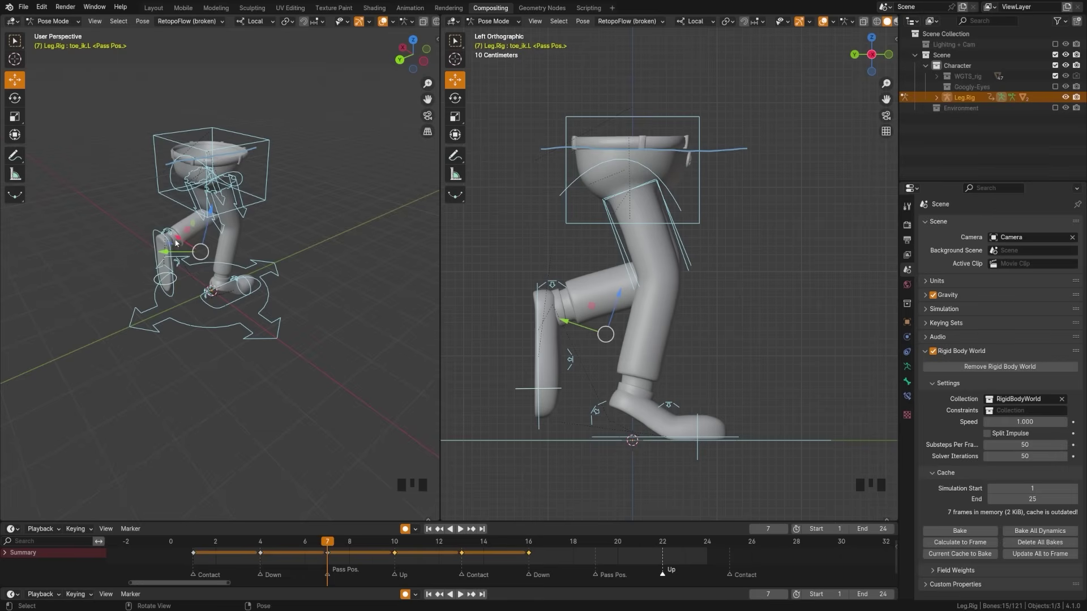
left_click(598, 544)
key("q")
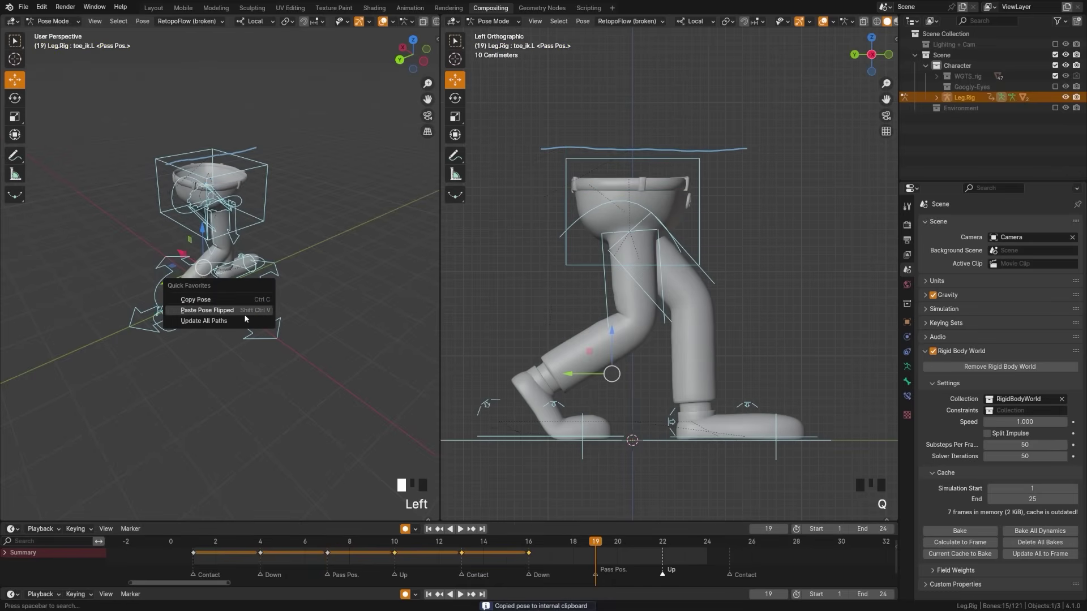
left_click(244, 313)
Copy the Up pose at frame 10 and paste it flipped onto the second Up marker at frame 22.
left_click(394, 544)
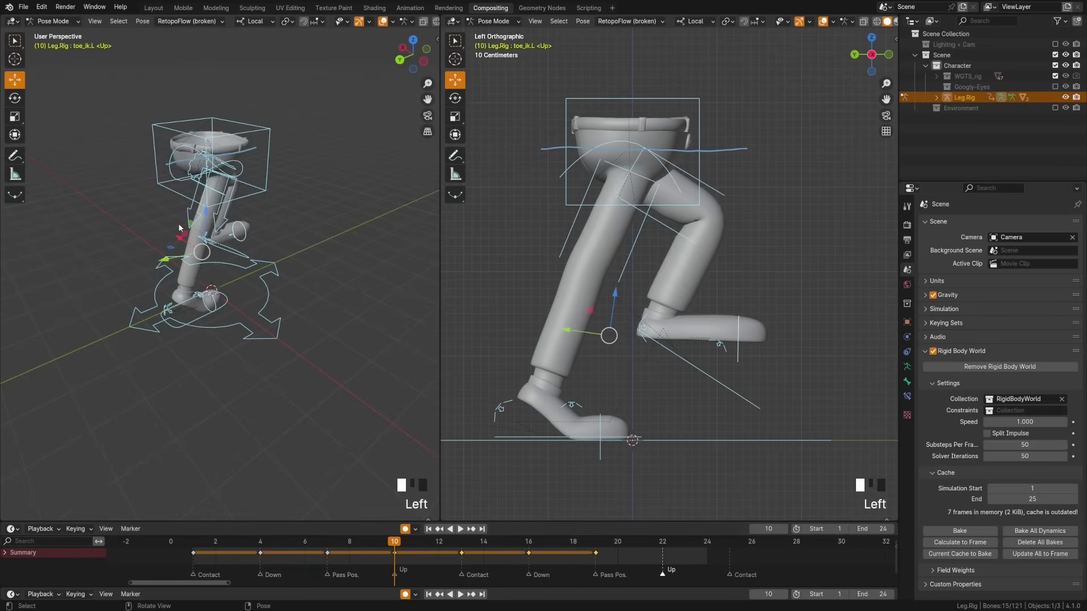
key("q")
left_click(151, 213)
left_click(663, 542)
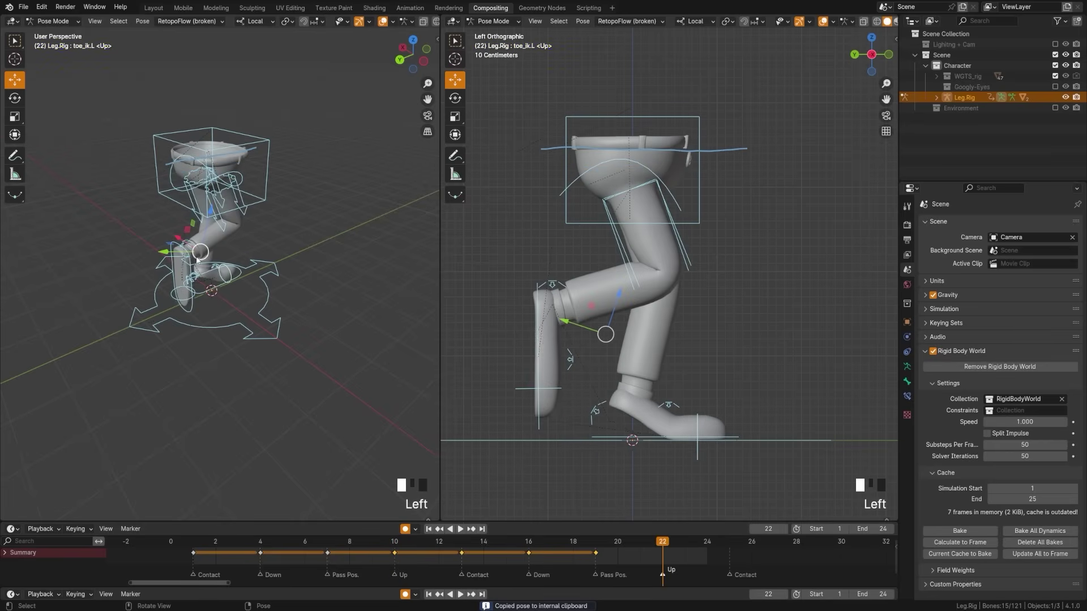
key("q")
left_click(188, 271)
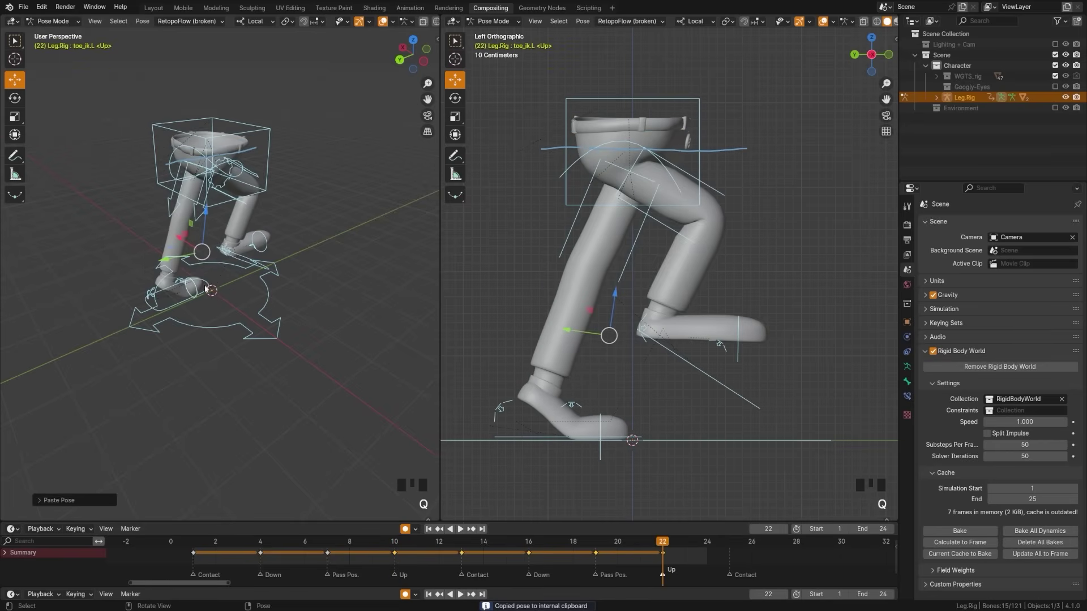
Return to the first Contact marker at frame 1 and copy its pose.
left_click(196, 545)
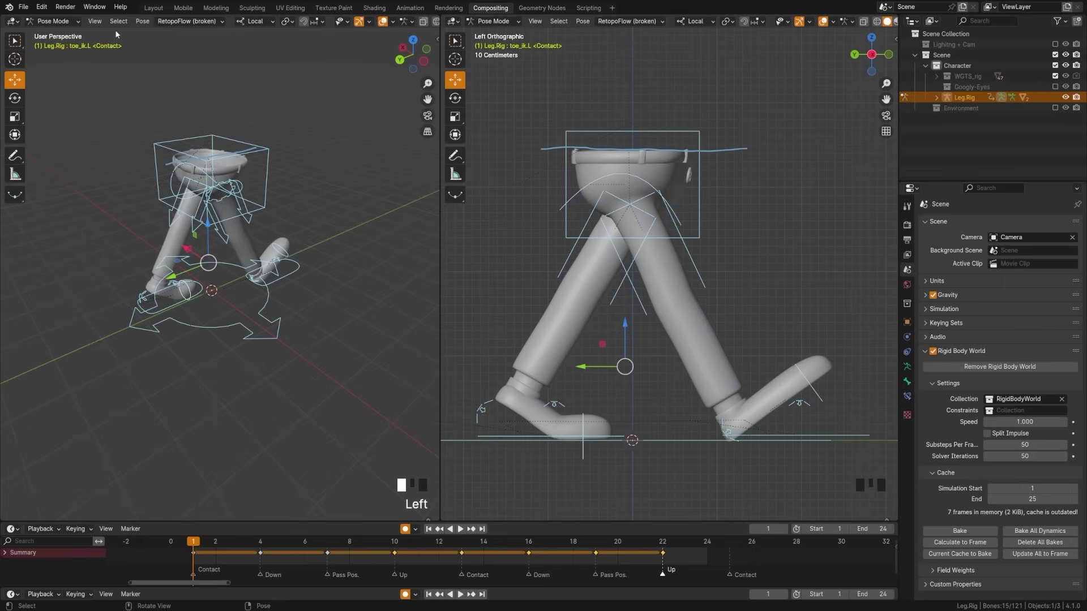
key("q")
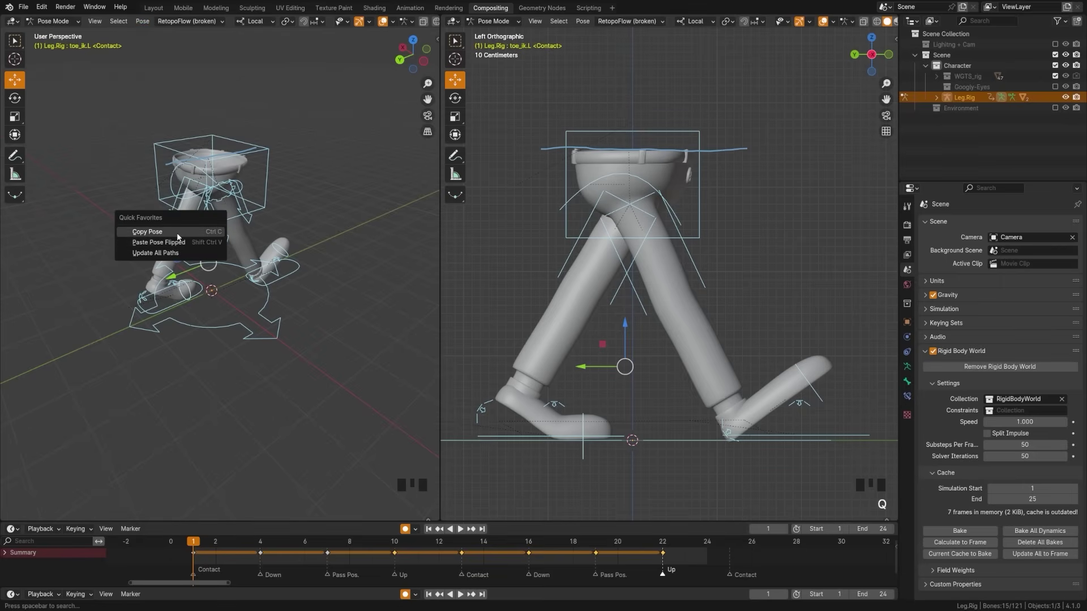
left_click(178, 237)
Add the regular Paste Pose command to the Quick Favorites.
left_click(143, 23)
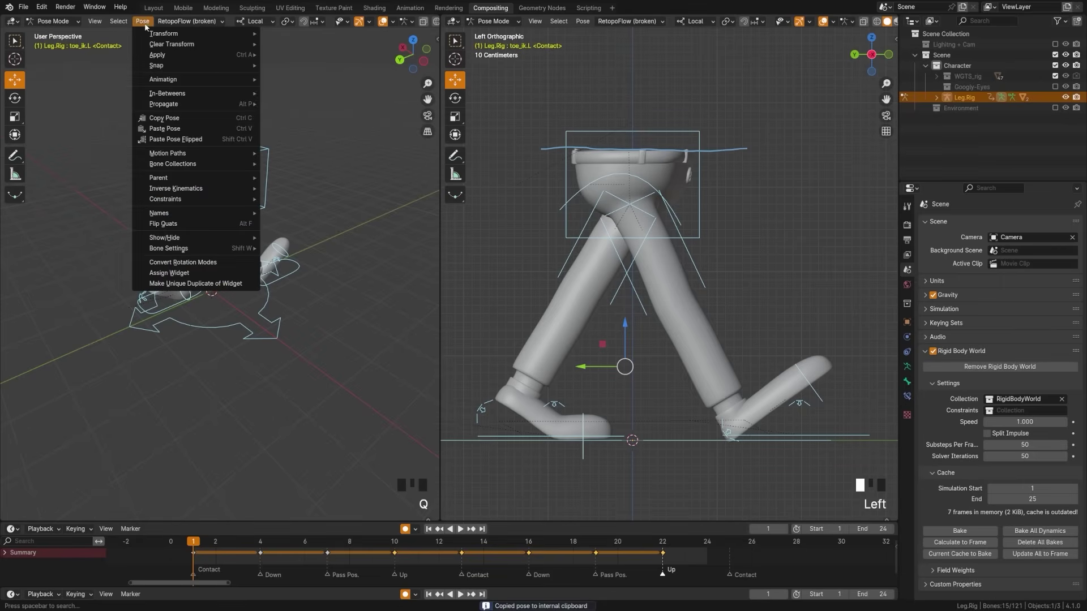
right_click(182, 128)
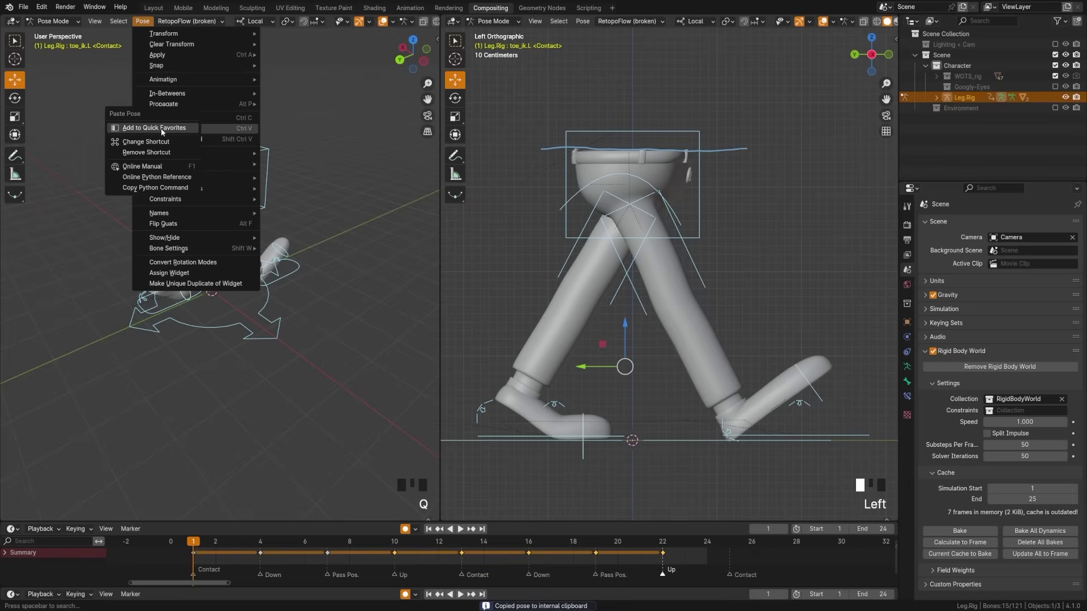
left_click(162, 129)
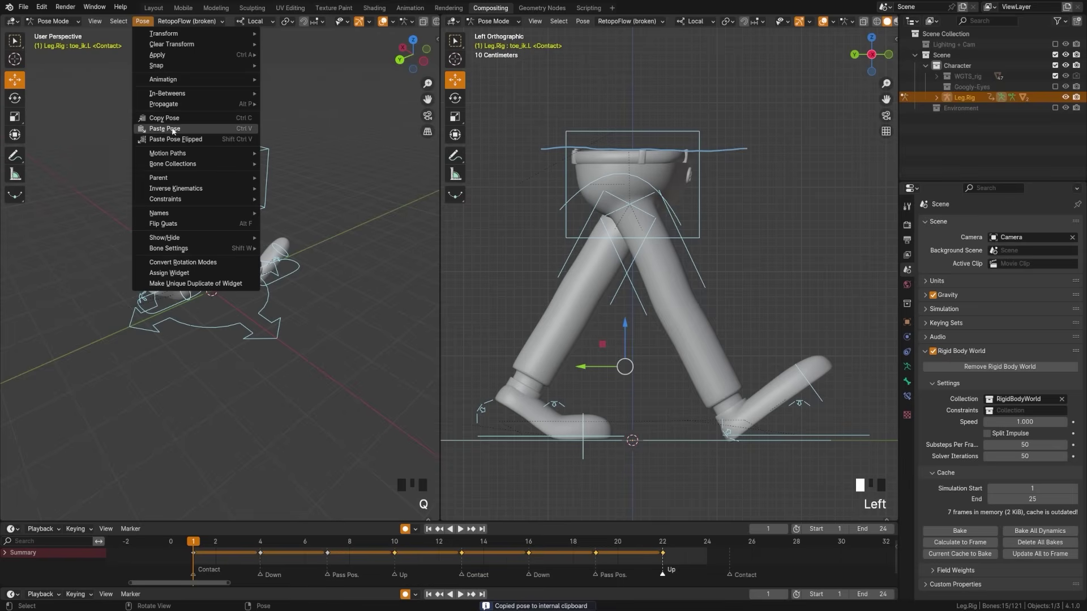
Paste the copied Contact pose unflipped onto the last Contact marker at frame 25, and play back the walk cycle briefly.
left_click(733, 543)
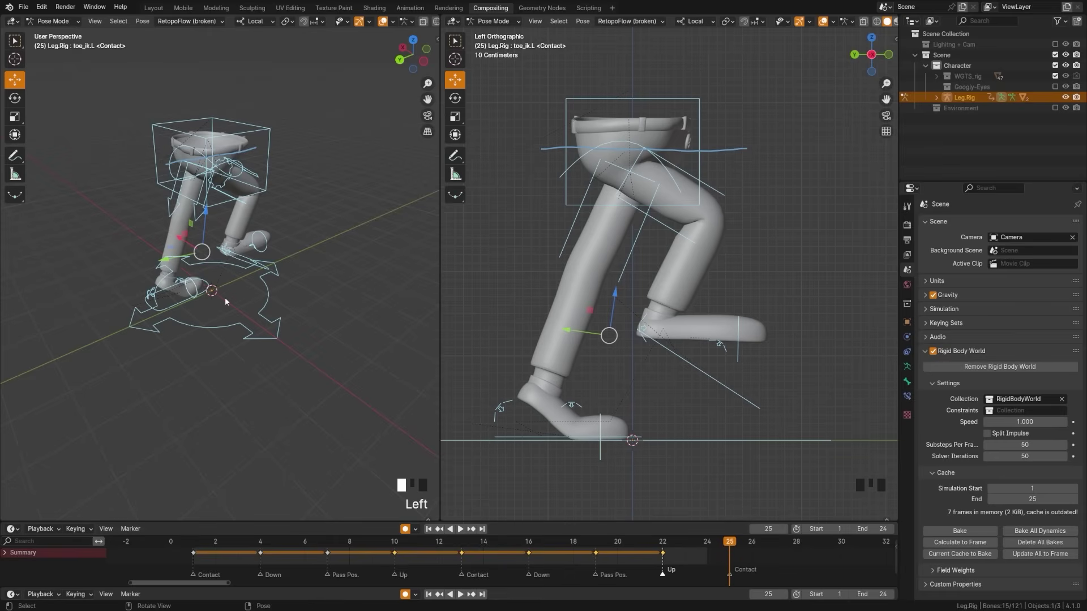
key("q")
left_click(200, 317)
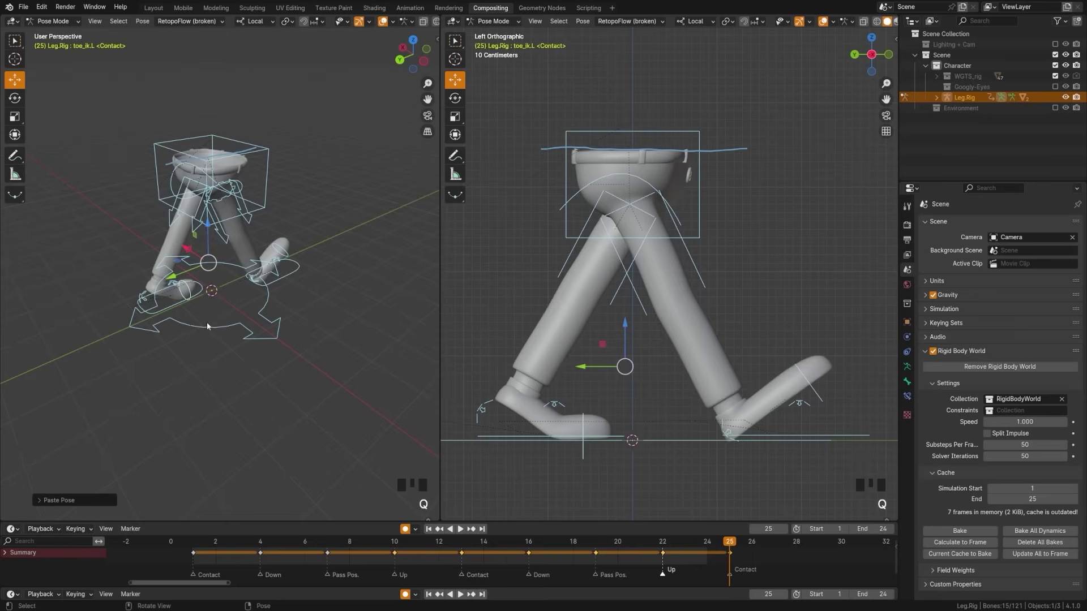
left_click(460, 530)
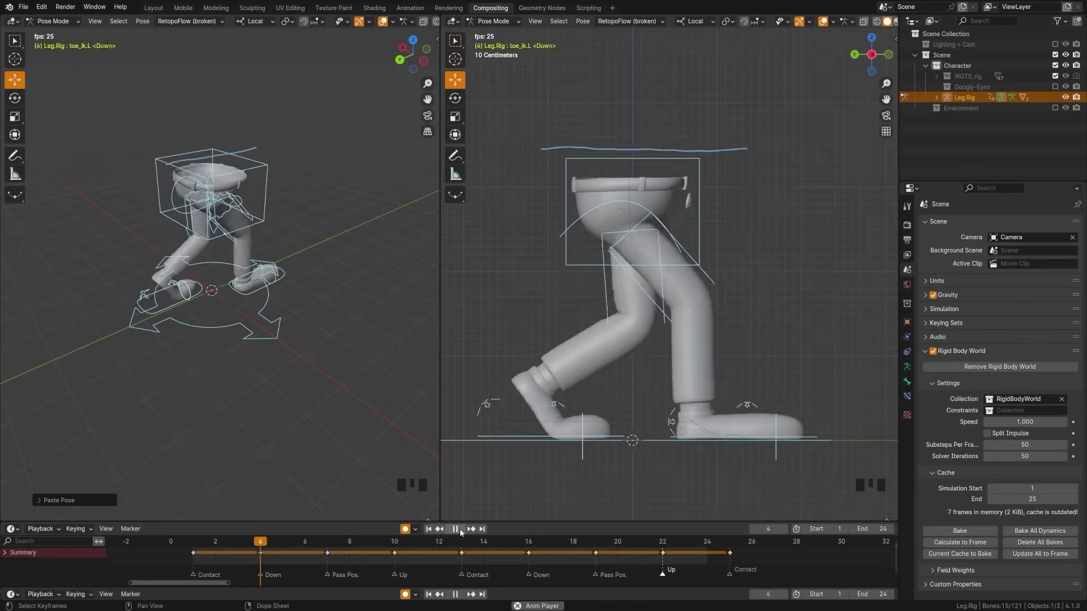
left_click(455, 529)
Select the hips control and change the perspective viewport into a Graph Editor.
left_click(206, 187)
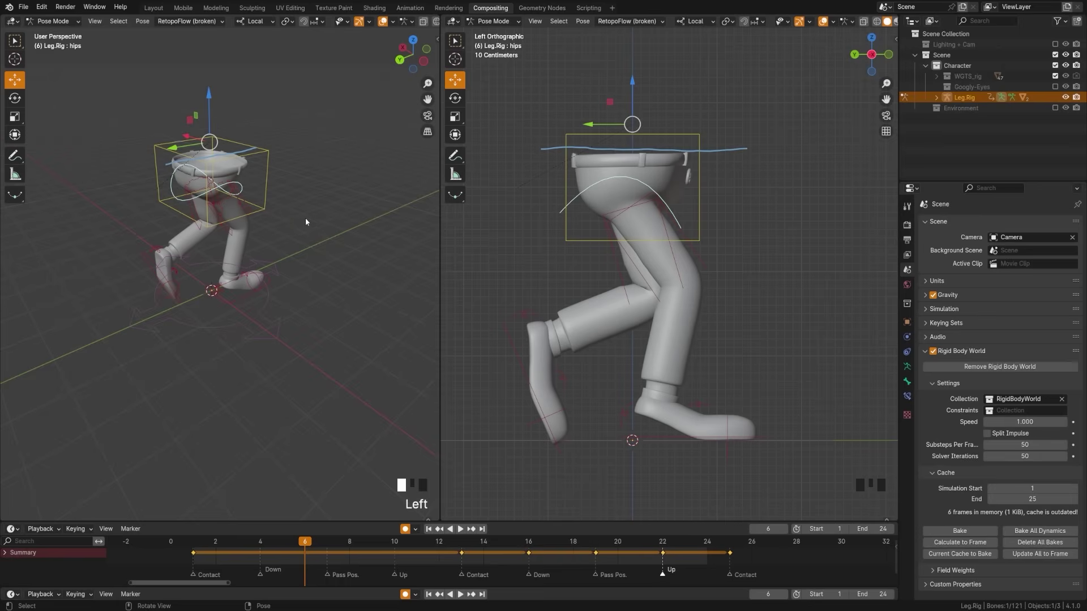
left_click(14, 21)
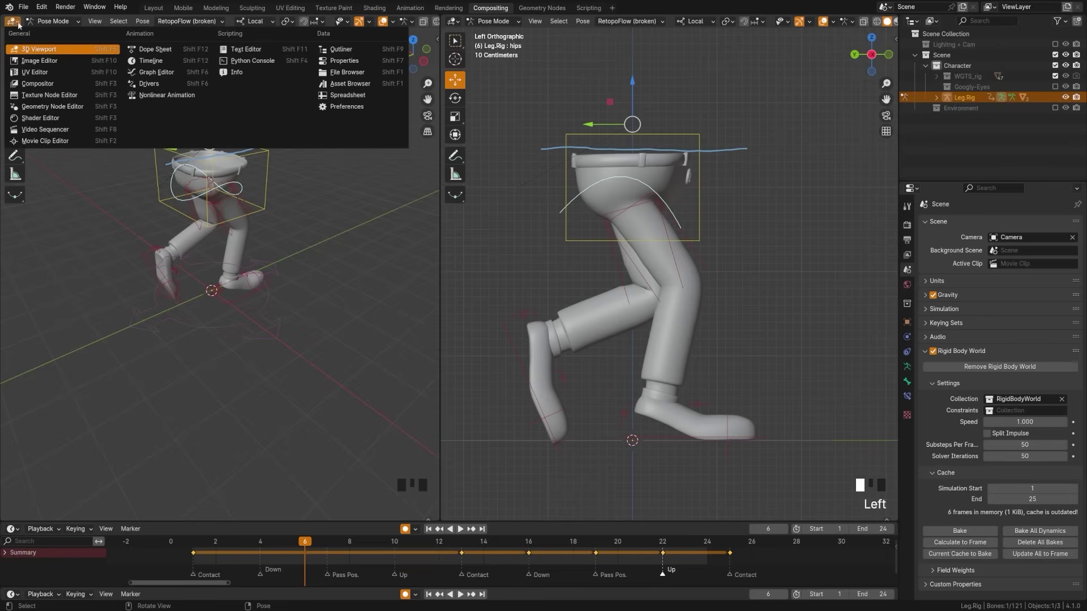
left_click(14, 22)
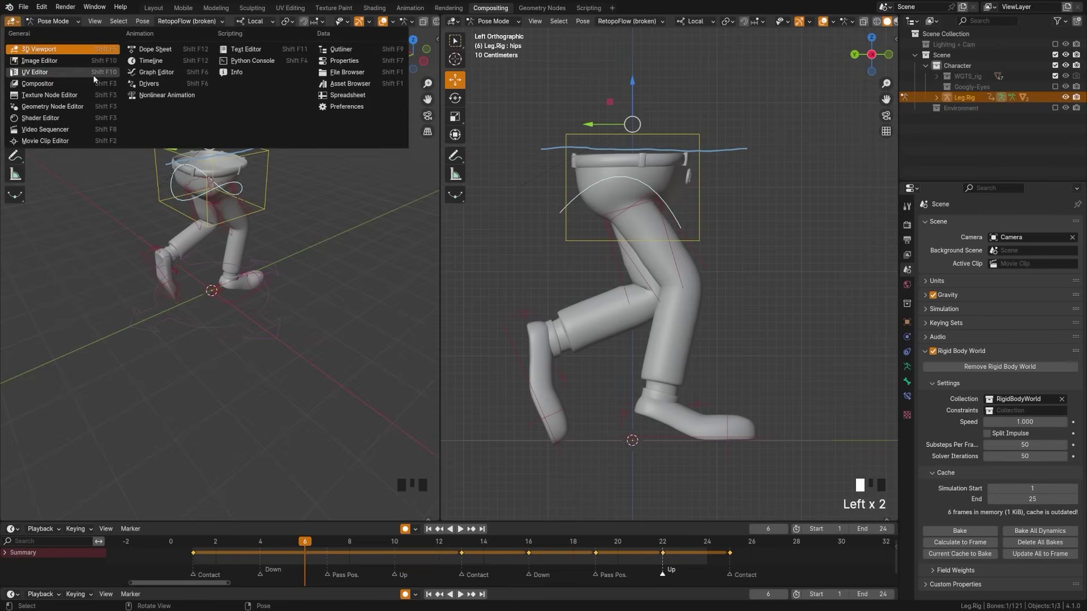
left_click(156, 72)
Clear the bone selection, then compare the animation curves of the torso control with those of the hips control.
left_click(723, 291)
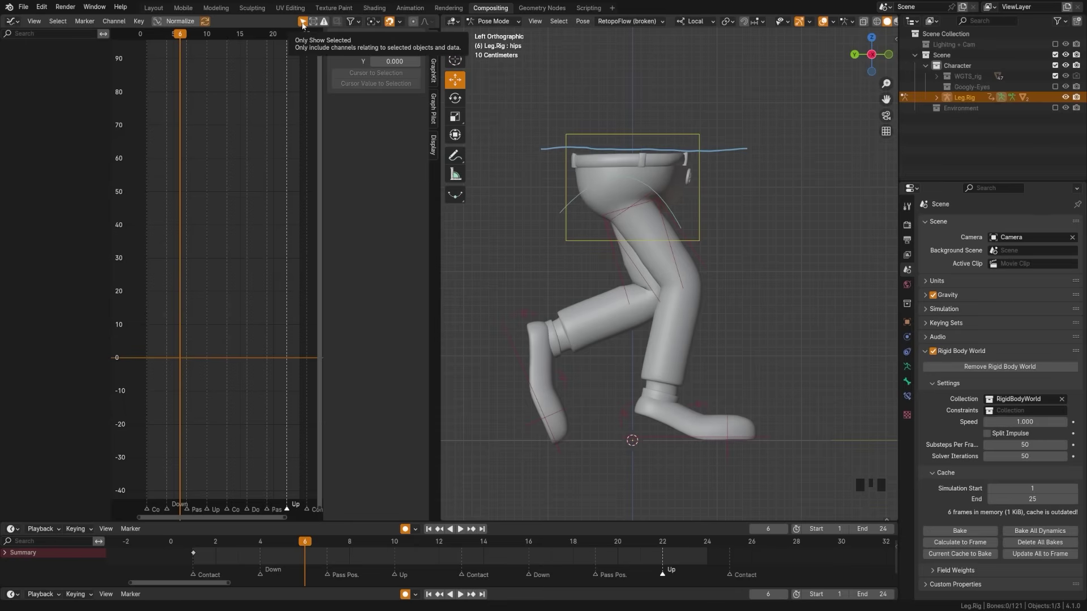
left_click(697, 240)
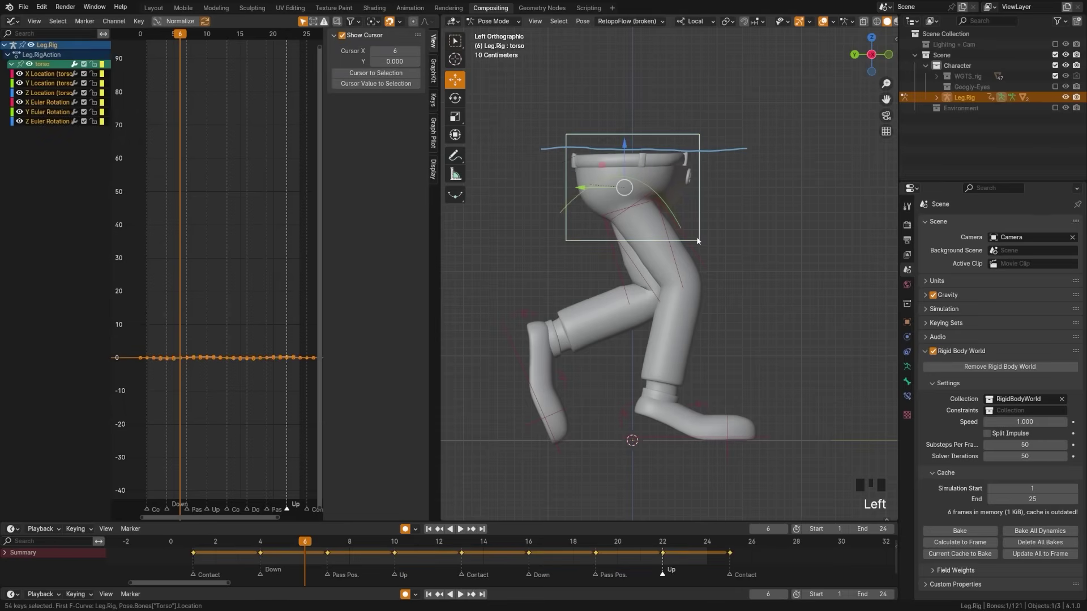
left_click(674, 217)
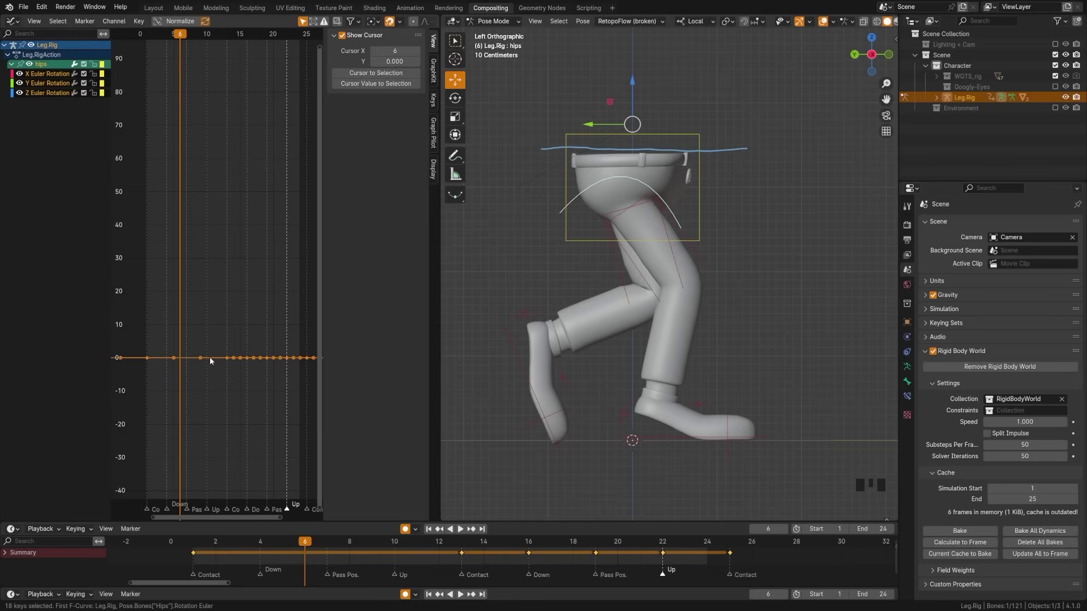
Select all hips rotation keys, fit the Graph Editor view to them and hide its sidebar.
left_click(243, 328)
key("a")
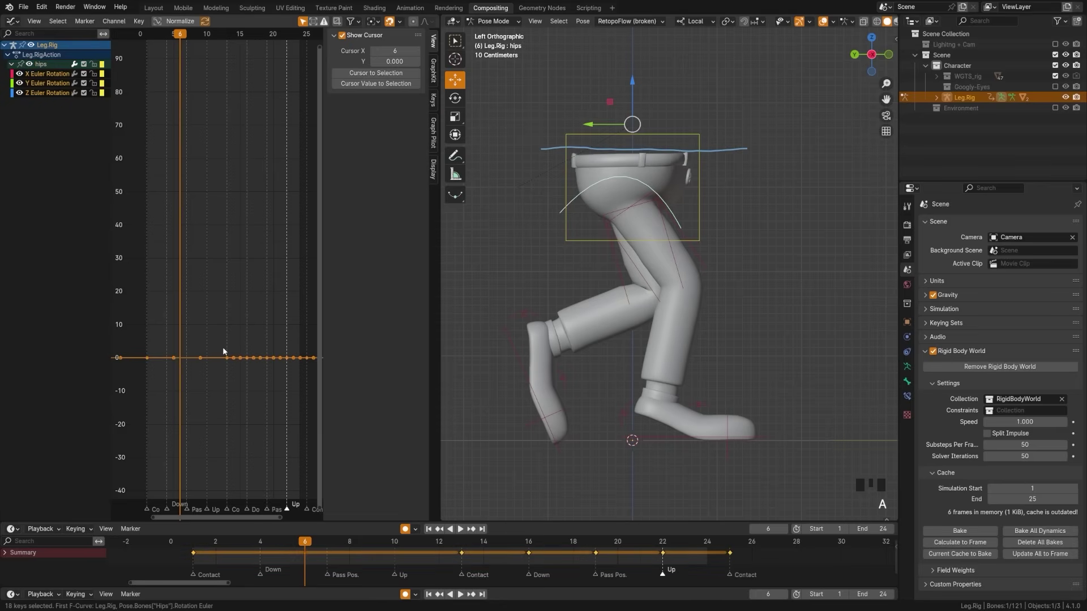
key("KP_Decimal")
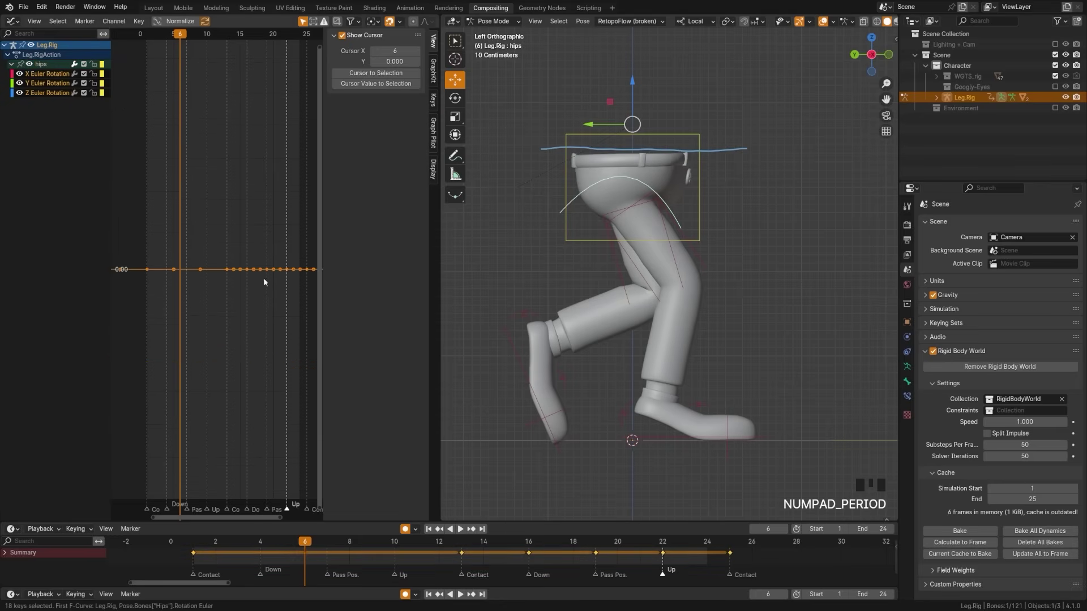
key("n")
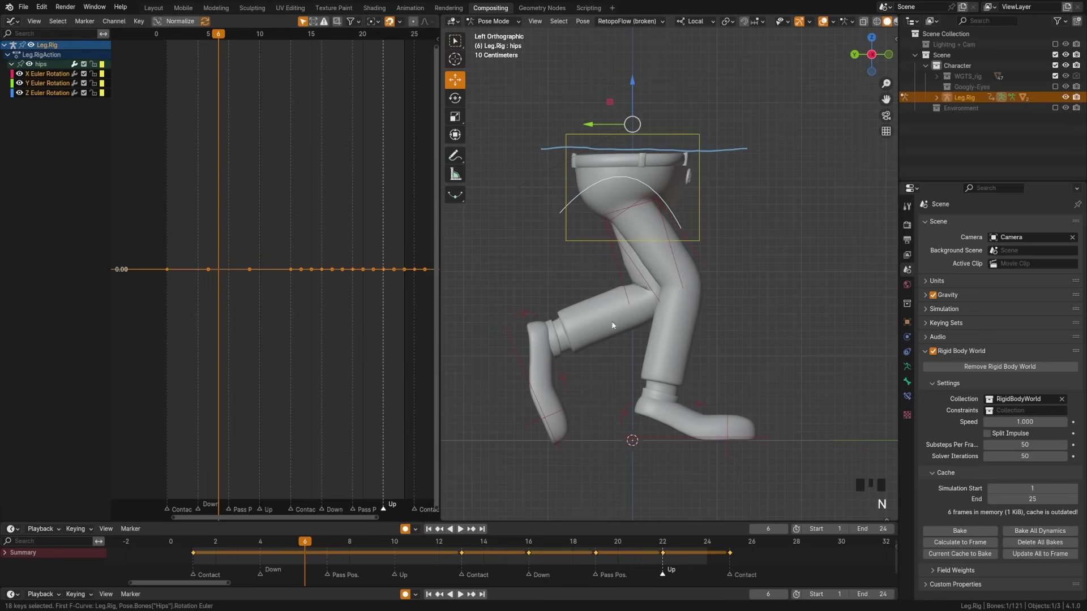
View the rig from the front, activate the Rotate tool, and try tilting the hips sideways before undoing the rotation.
left_click(709, 251)
key("KP_1")
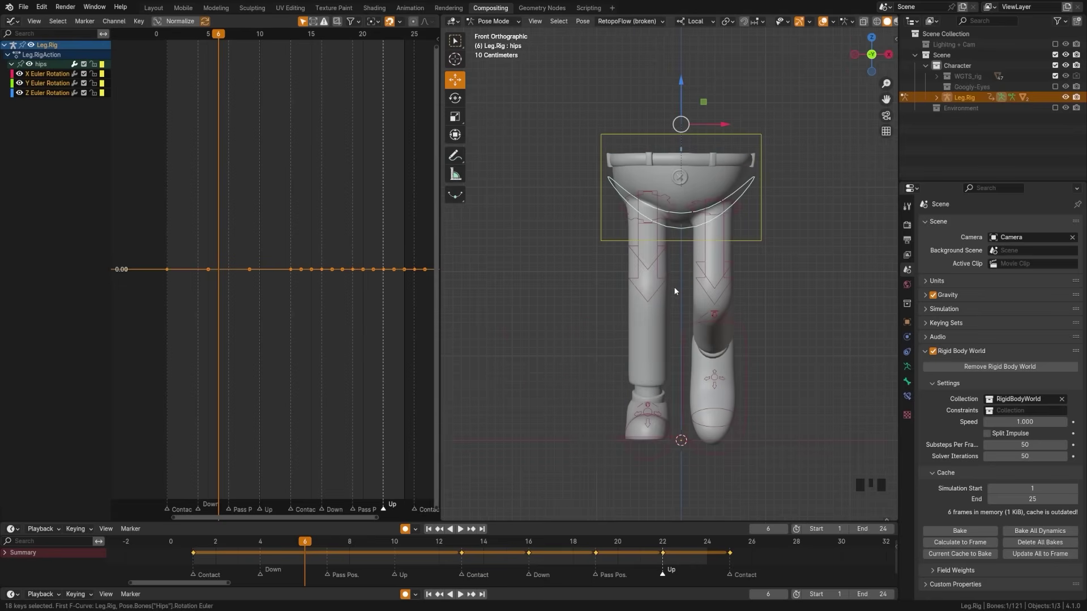
left_click(691, 22)
left_click(692, 22)
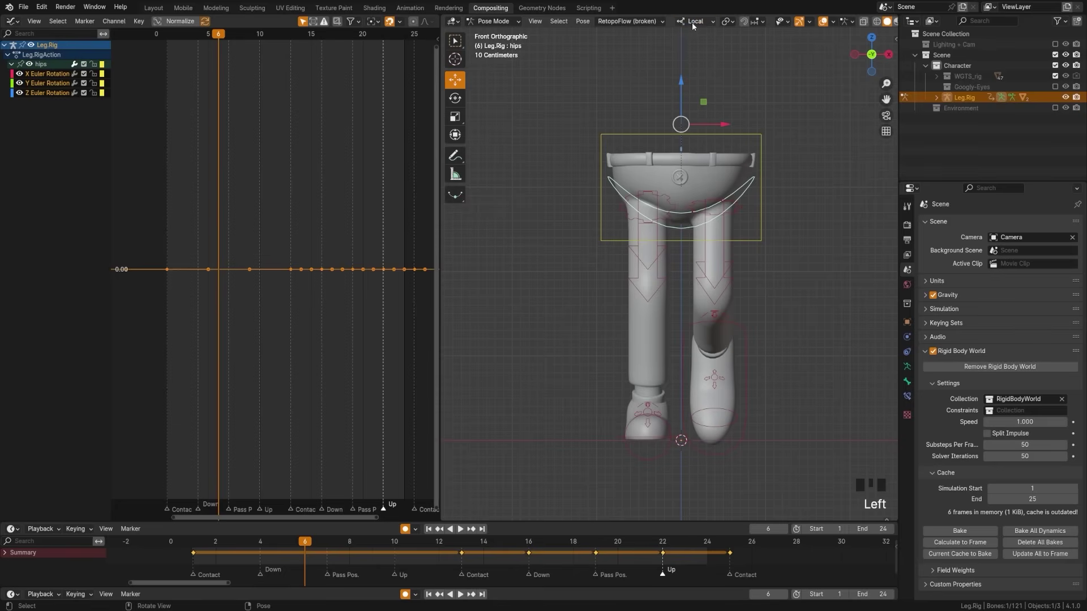
left_click(459, 101)
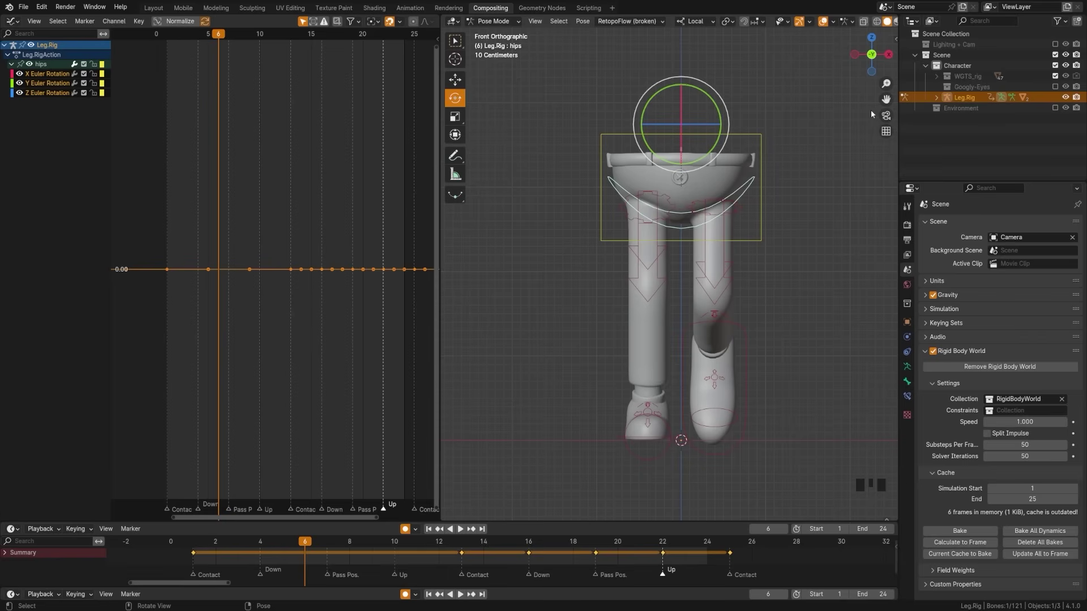
mouse_move(704, 161)
left_mouse_down()
mouse_move(697, 168)
mouse_move(714, 159)
left_mouse_up()
key("ctrl+z")
Isolate the hips' Y Euler Rotation curve and delete all its keys after the first Contact frame.
left_click(48, 84)
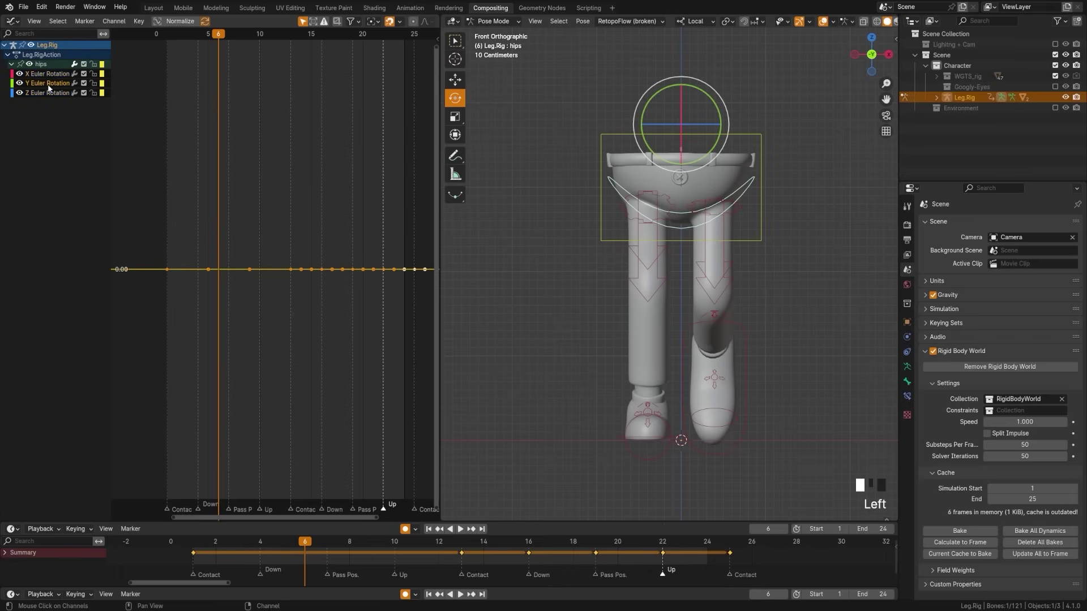
key("shift+h")
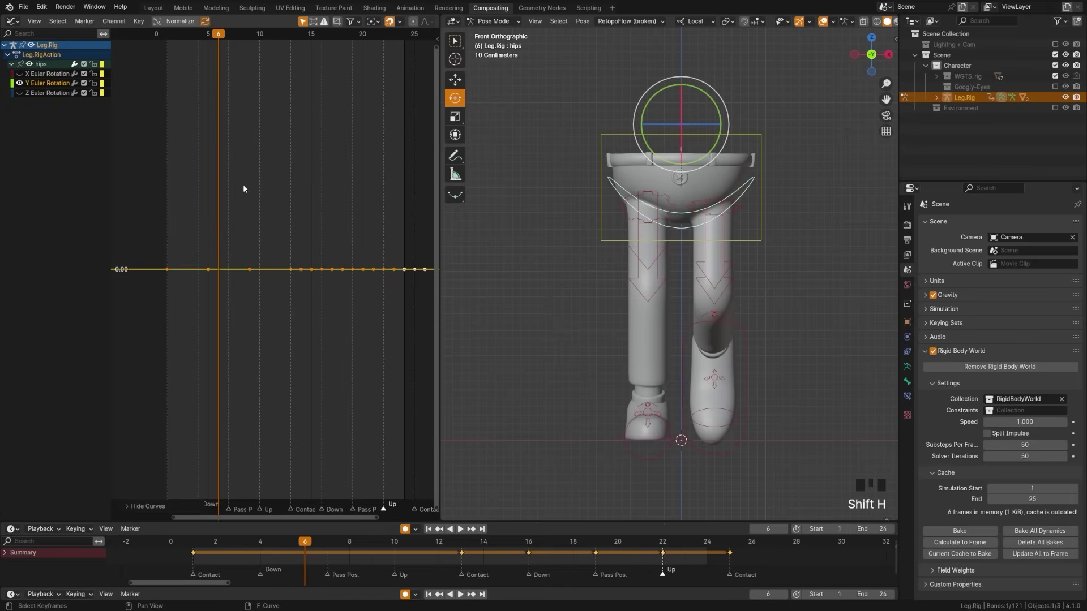
left_click(168, 35)
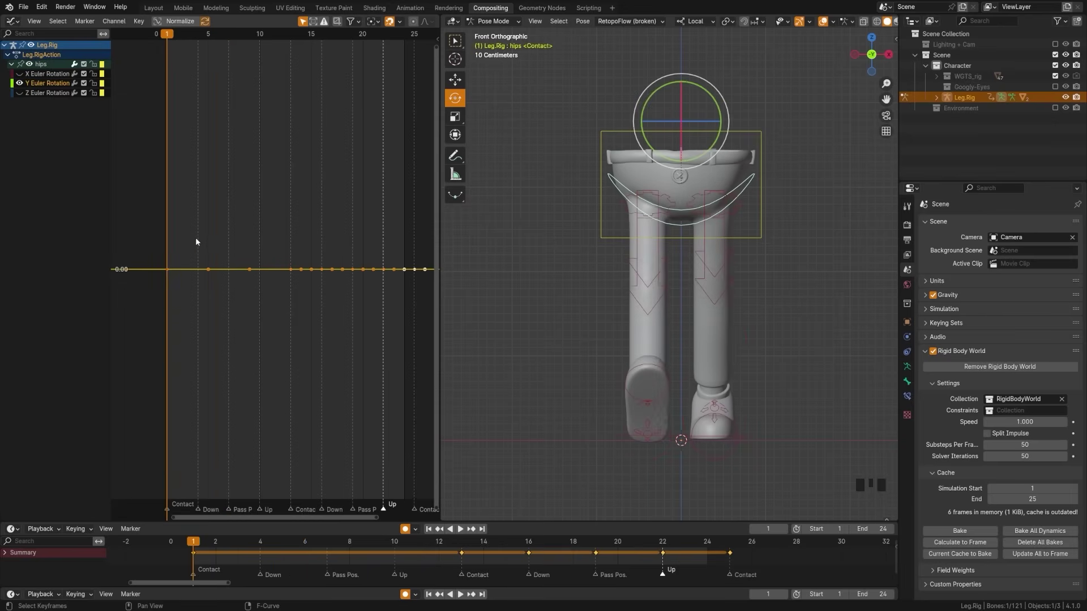
left_click_drag(194, 237, 426, 299)
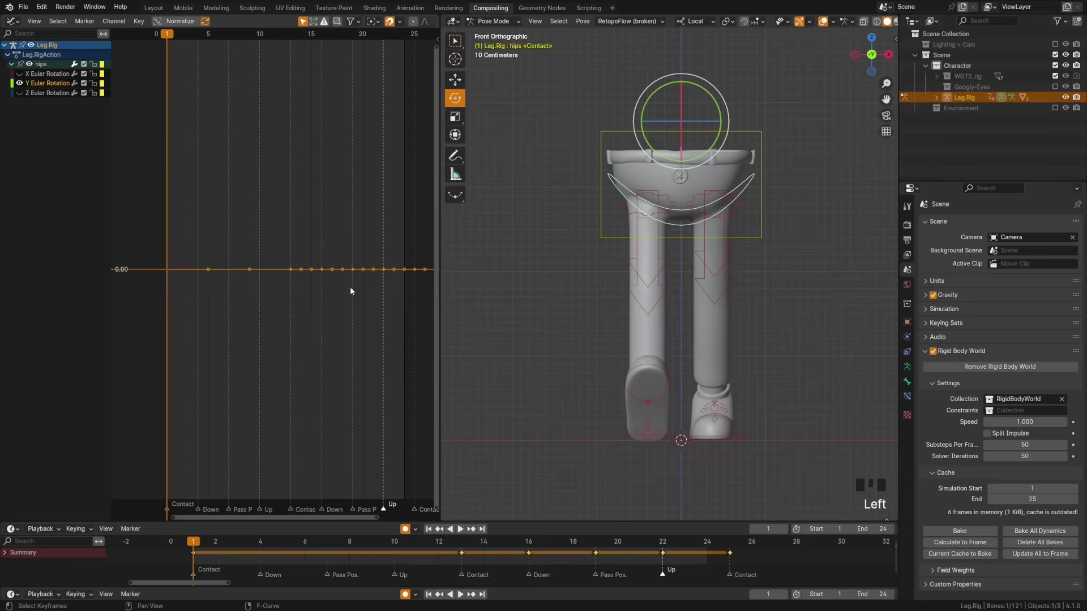
key("x")
left_click(300, 279)
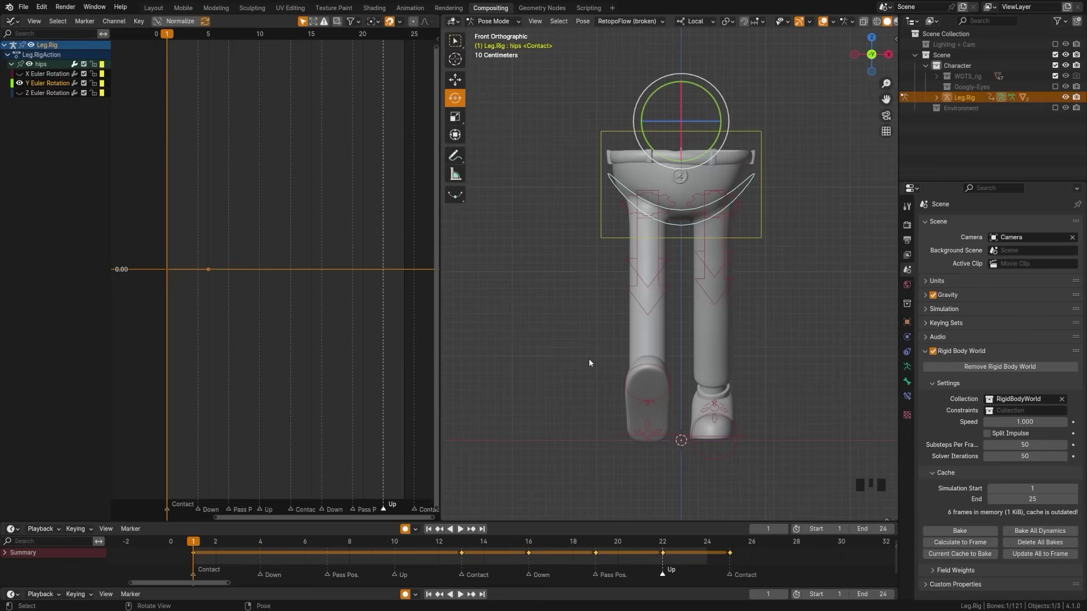
Key the hips level on the Contact poses at frames 13 and 25.
middle_click_drag(589, 358, 705, 376)
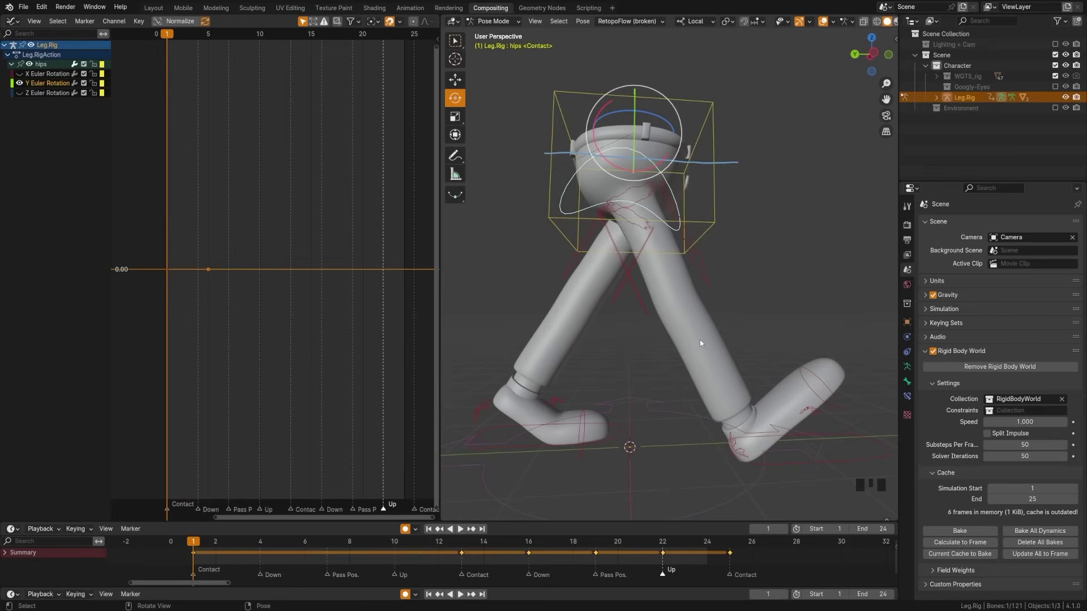
key("KP_1")
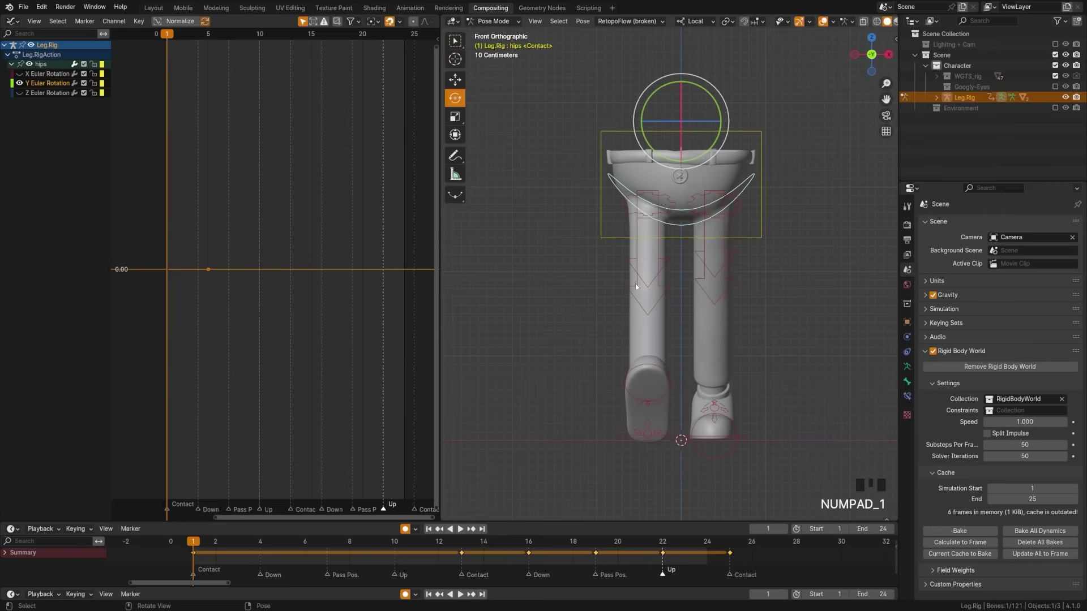
left_click(460, 543)
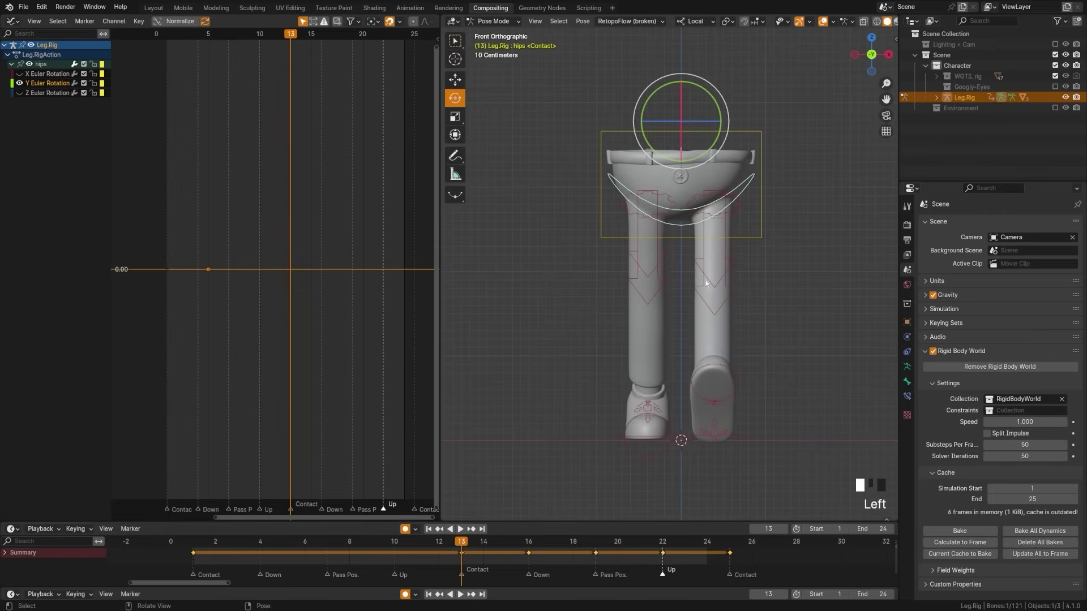
key("r")
left_click(762, 253)
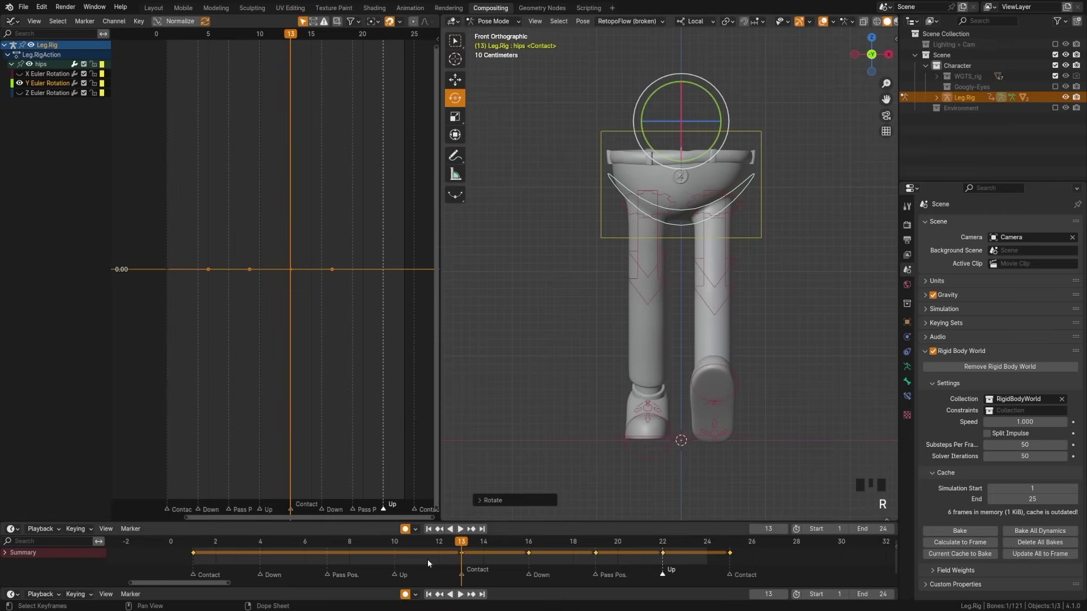
left_click(729, 542)
key("r")
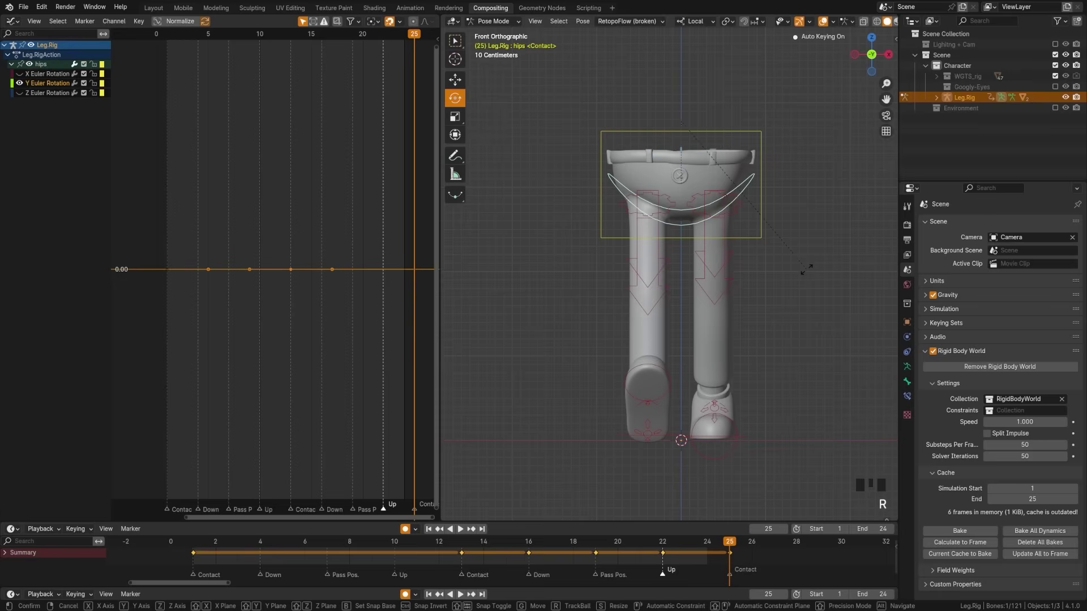
left_click(807, 273)
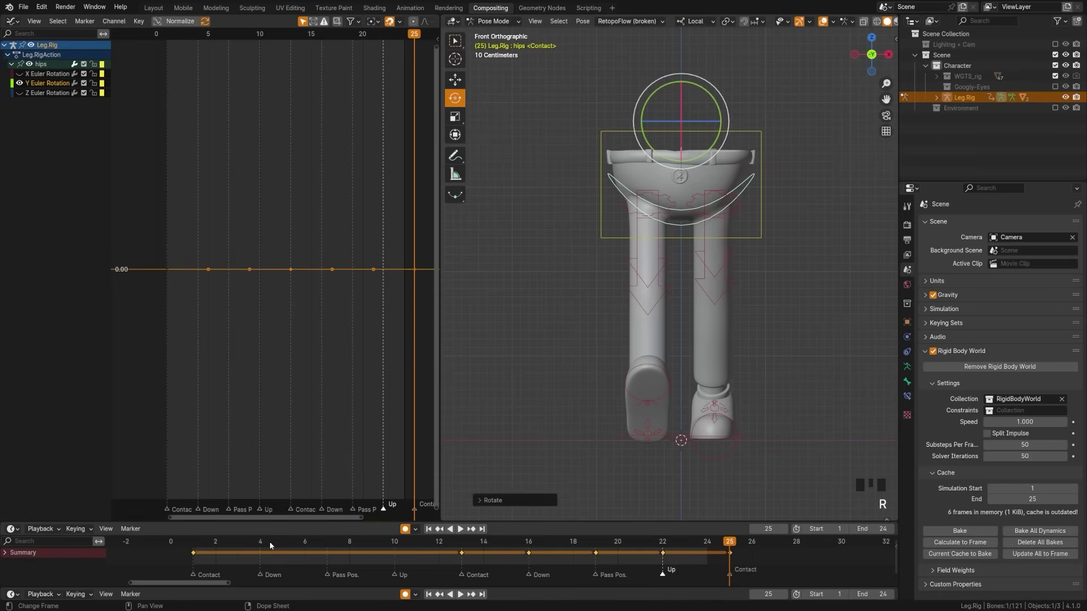
Tilt the hips about local Y on the Pass Pos. at frame 7, raising the side of the lifted leg.
middle_click_drag(679, 340, 646, 419)
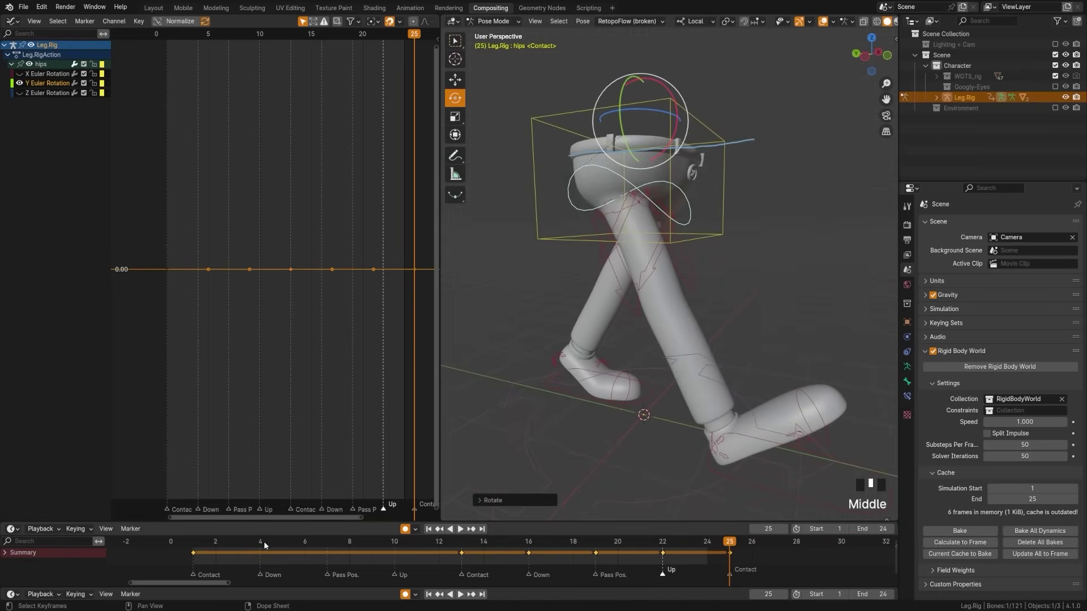
left_click_drag(264, 545, 327, 545)
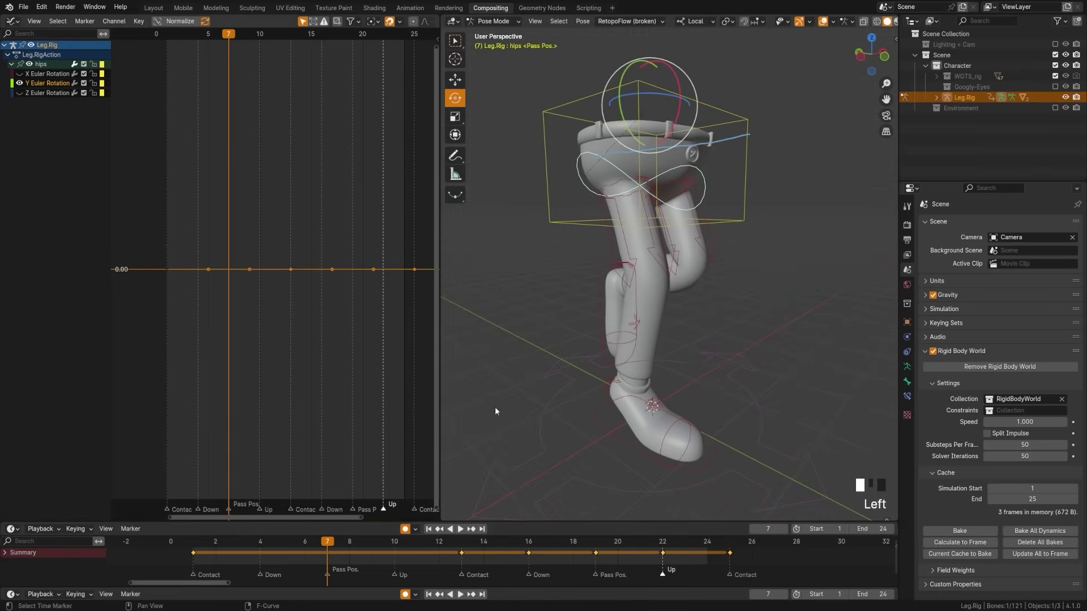
middle_click_drag(495, 406, 657, 270)
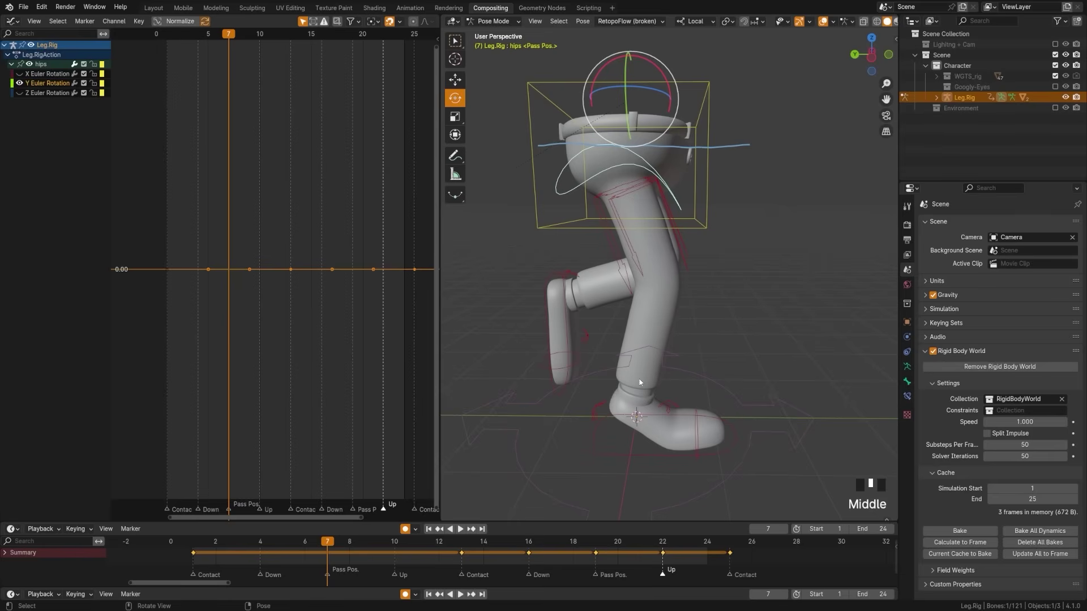
key("KP_1")
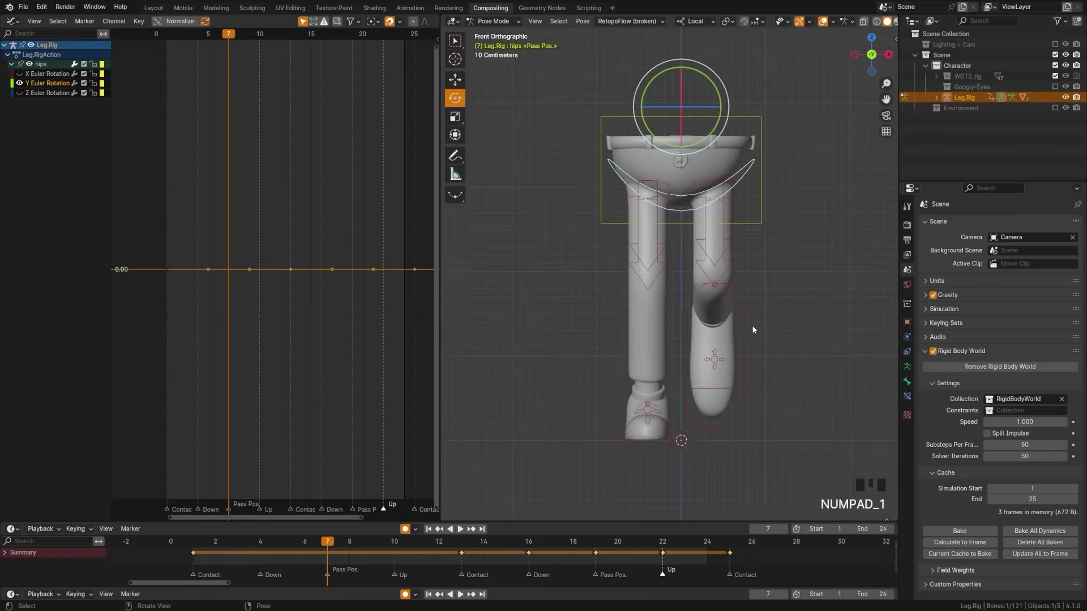
left_click(720, 104)
left_click_drag(720, 104, 723, 92)
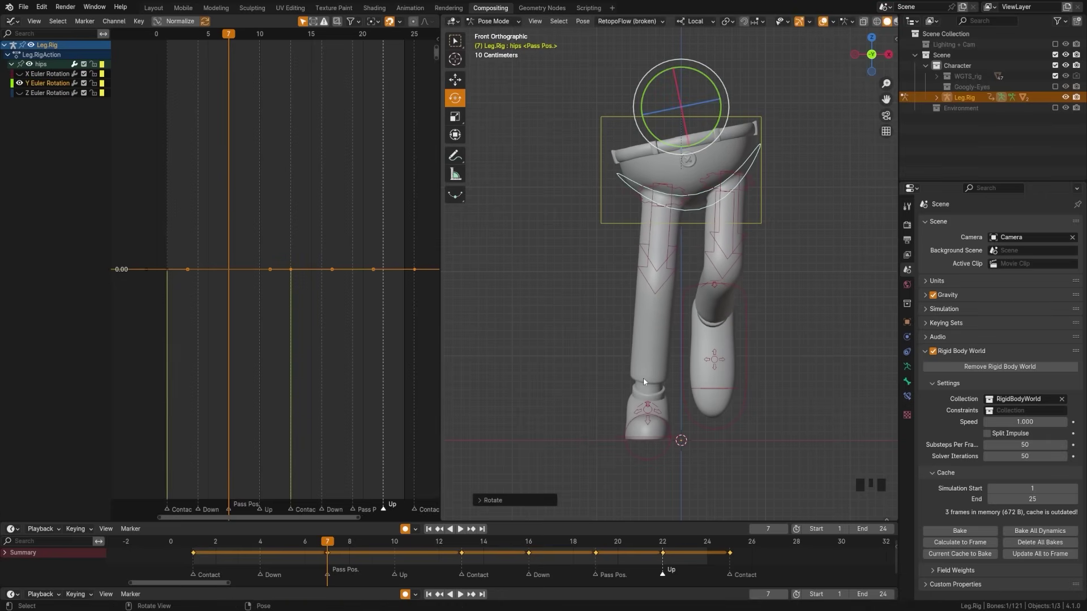
Tilt the hips the opposite way on the Pass Pos. at frame 19, again raising the lifted leg's side.
scroll(300, 401, "down", 13)
scroll(283, 412, "up", 12)
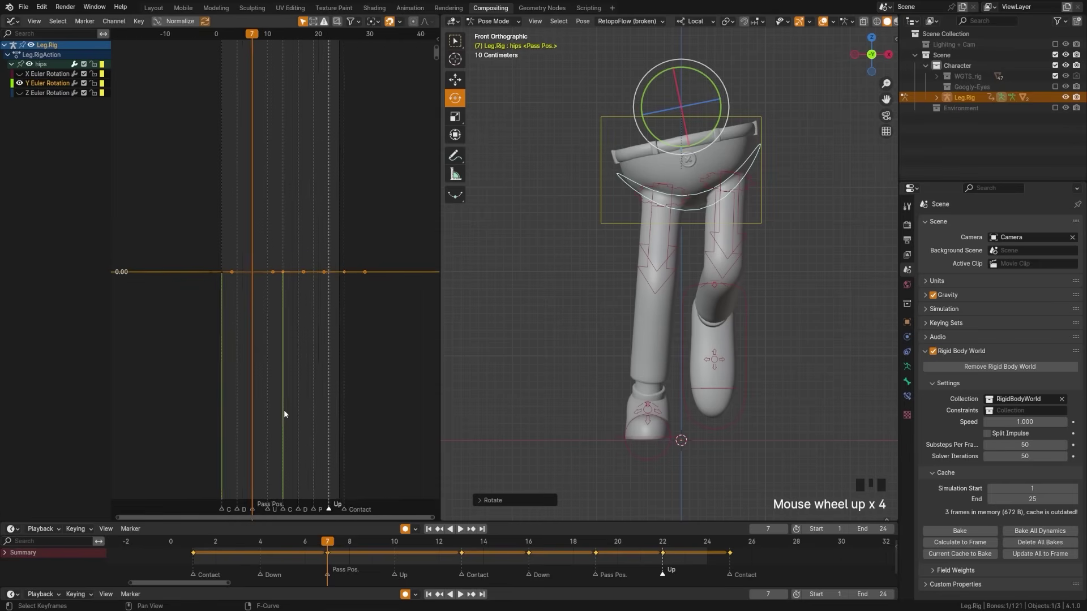
scroll(282, 411, "up", 5)
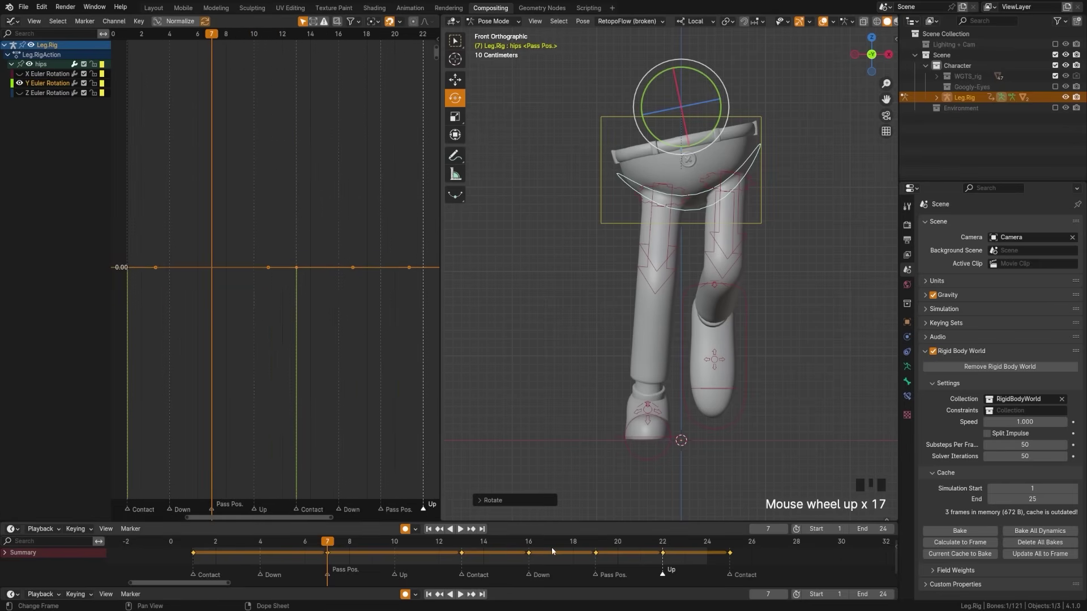
left_click_drag(551, 547, 595, 547)
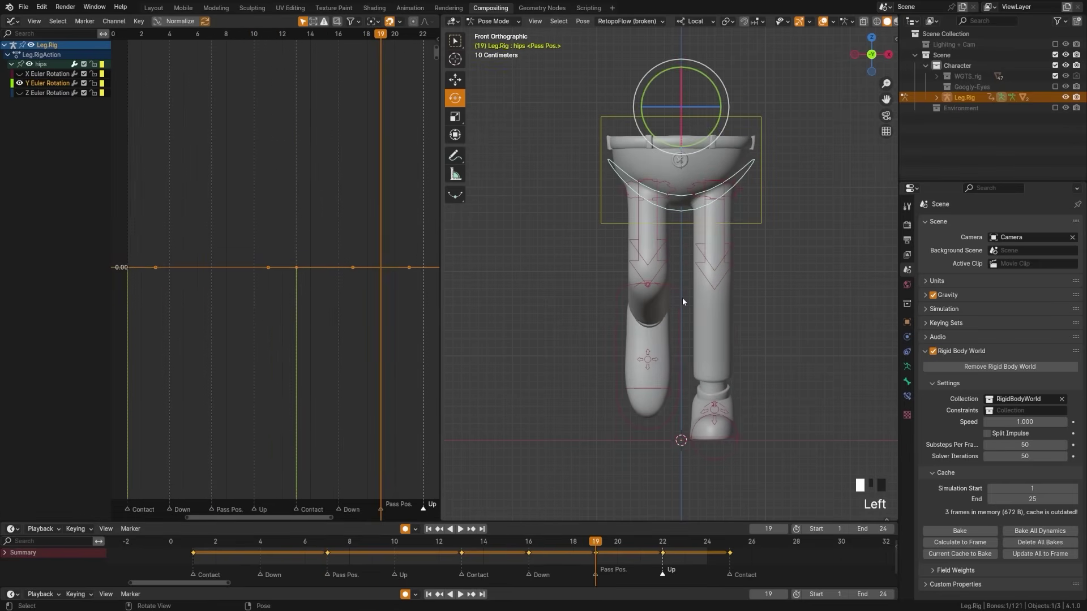
left_click_drag(715, 89, 720, 104)
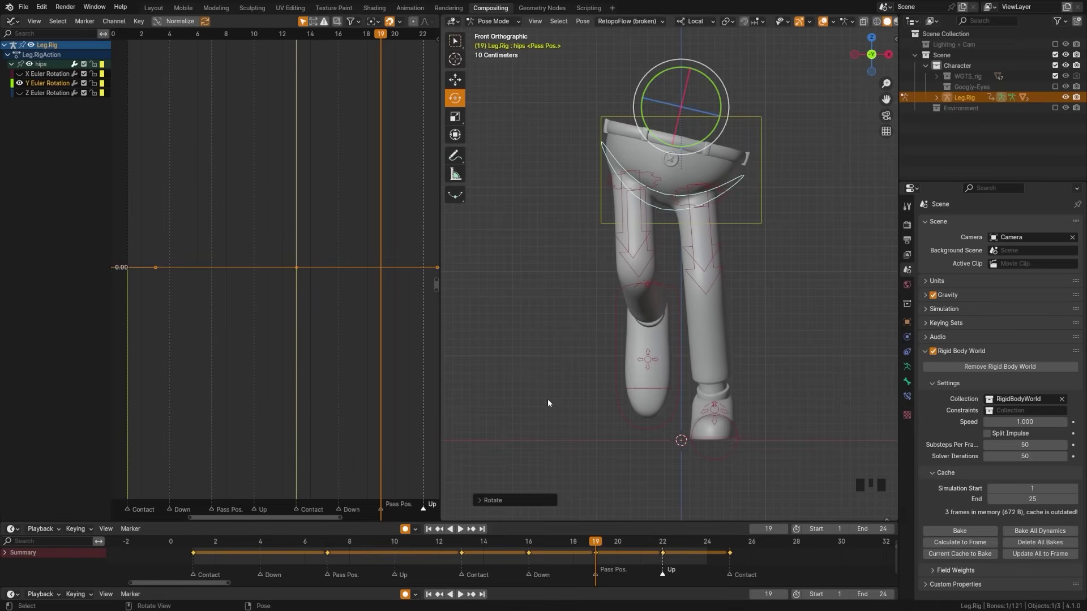
Play back the walk cycle from an angled view to check the hip sway, and return to frame 1.
middle_click_drag(548, 399, 629, 433)
scroll(629, 437, "down", 3)
left_click(460, 529)
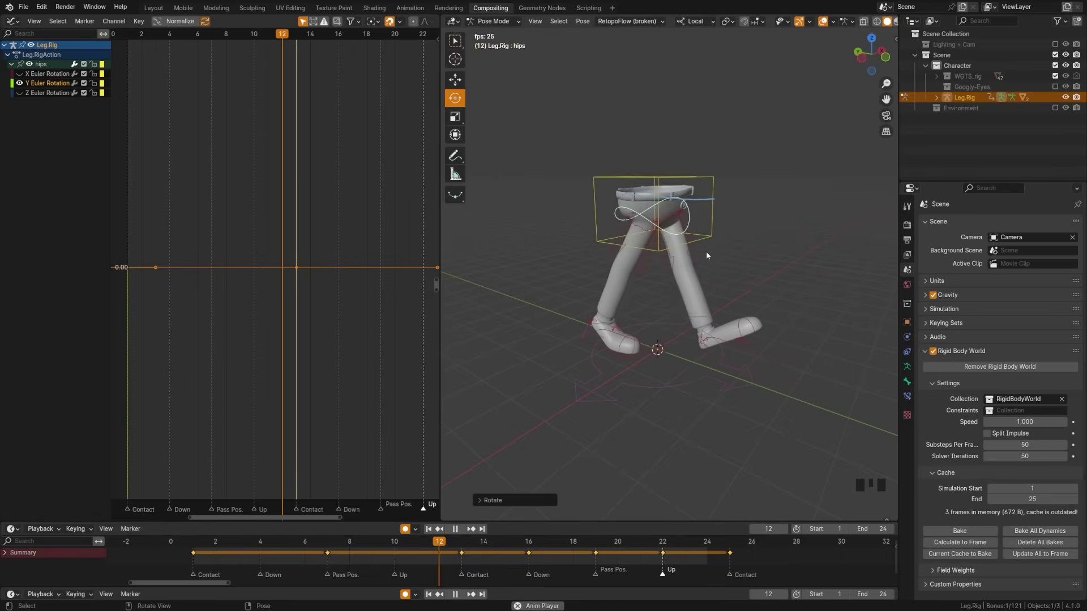
left_click(455, 529)
left_click(428, 529)
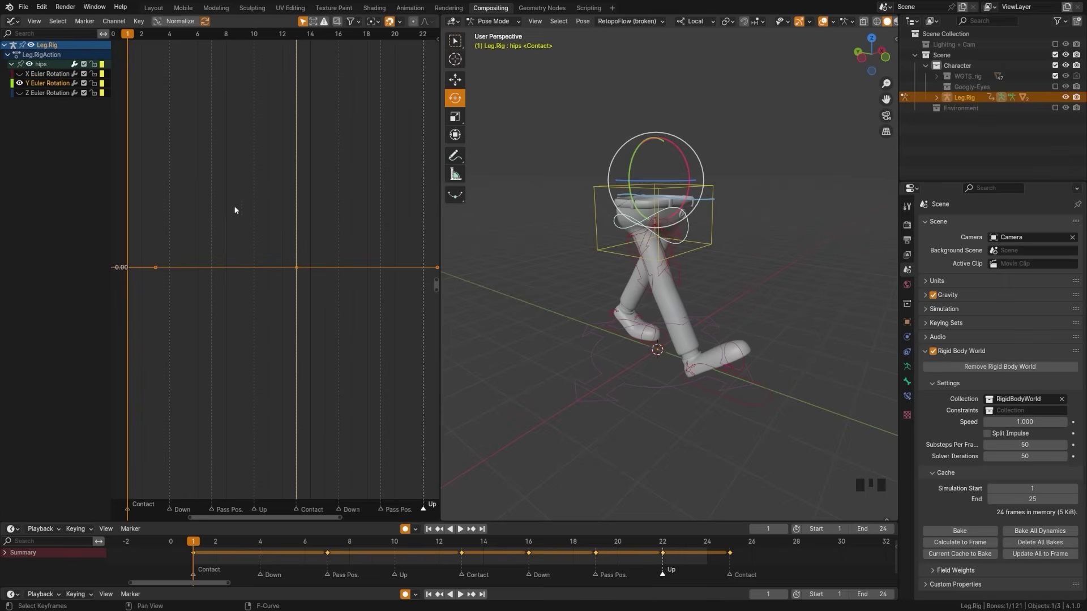
Change the Graph Editor area into a Dope Sheet, select all the rig's controls and their keys, and save the file.
left_click(13, 22)
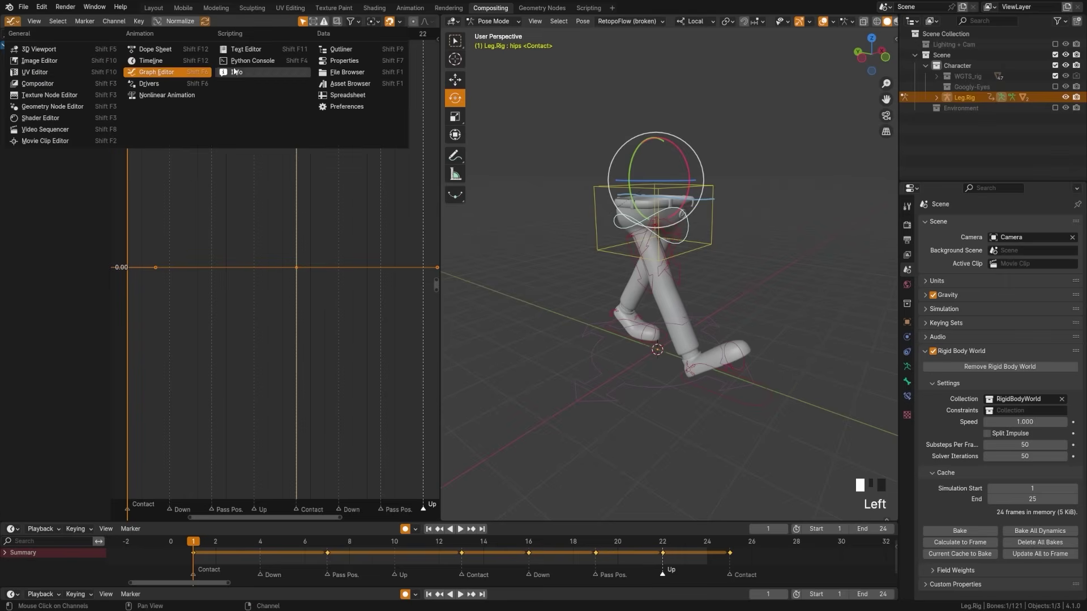
left_click(154, 49)
key("a")
key("a")
key("a")
key("ctrl+s")
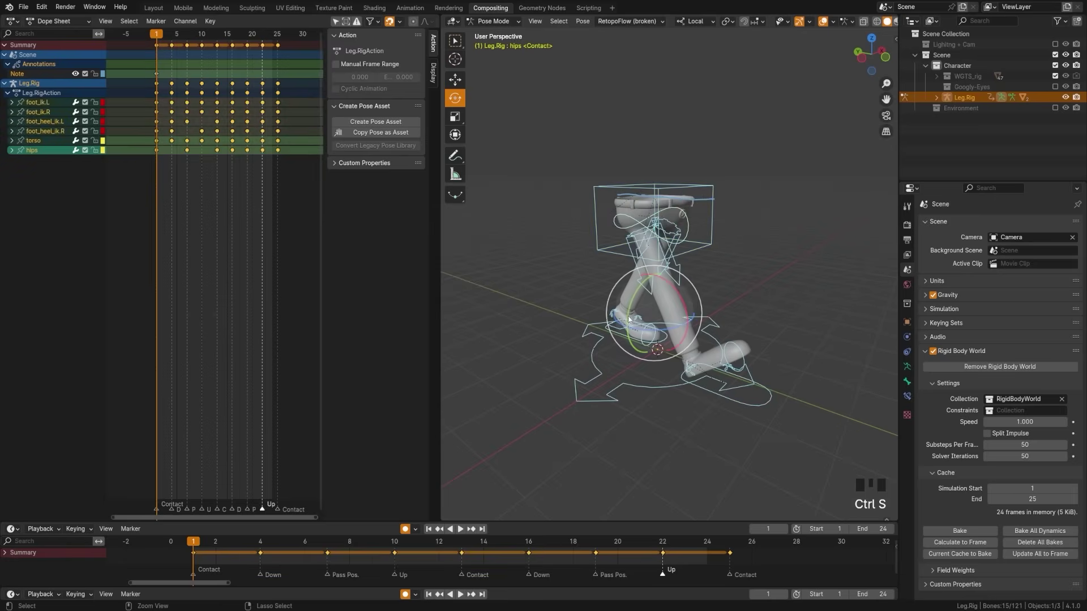
Check the rotation channels of the hips and foot_heel_ik.R, collapse them, and run Clean Keyframes on all selected keys.
left_click(12, 151)
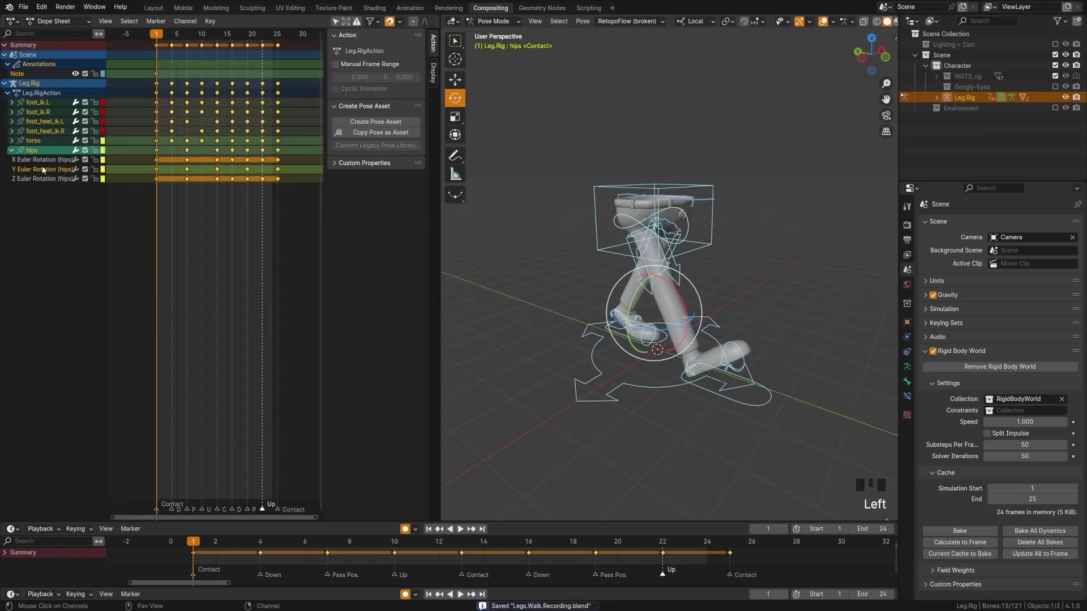
left_click(13, 140)
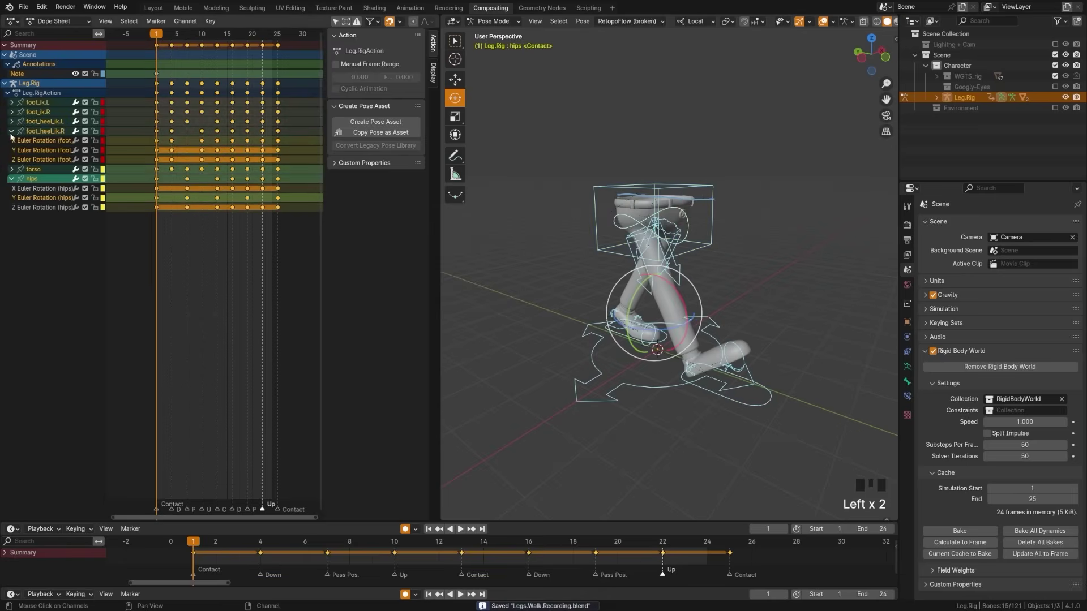
left_click(11, 139)
left_click(12, 150)
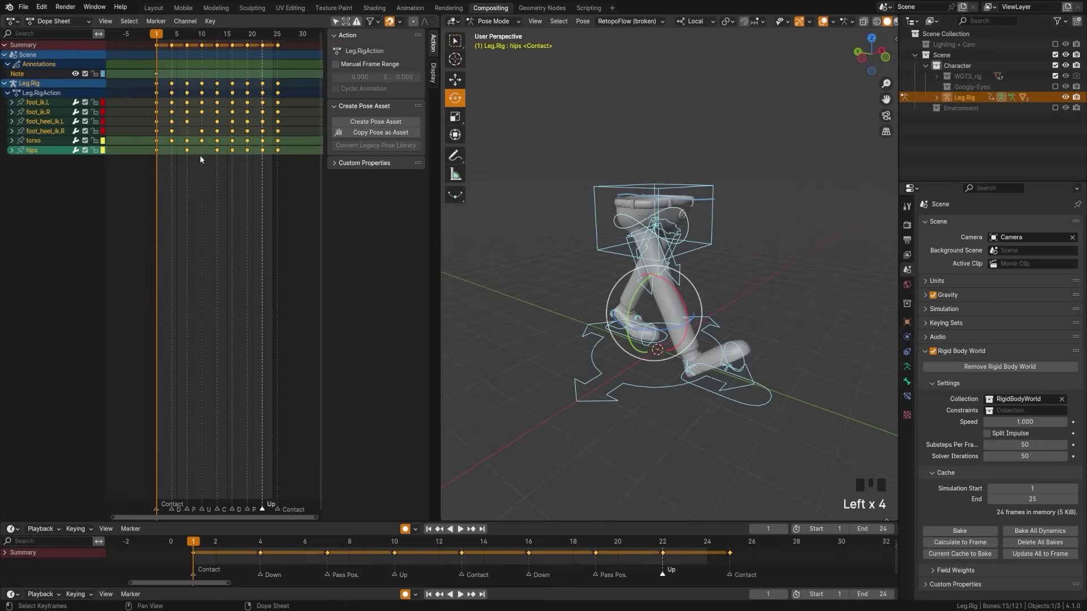
left_click(210, 21)
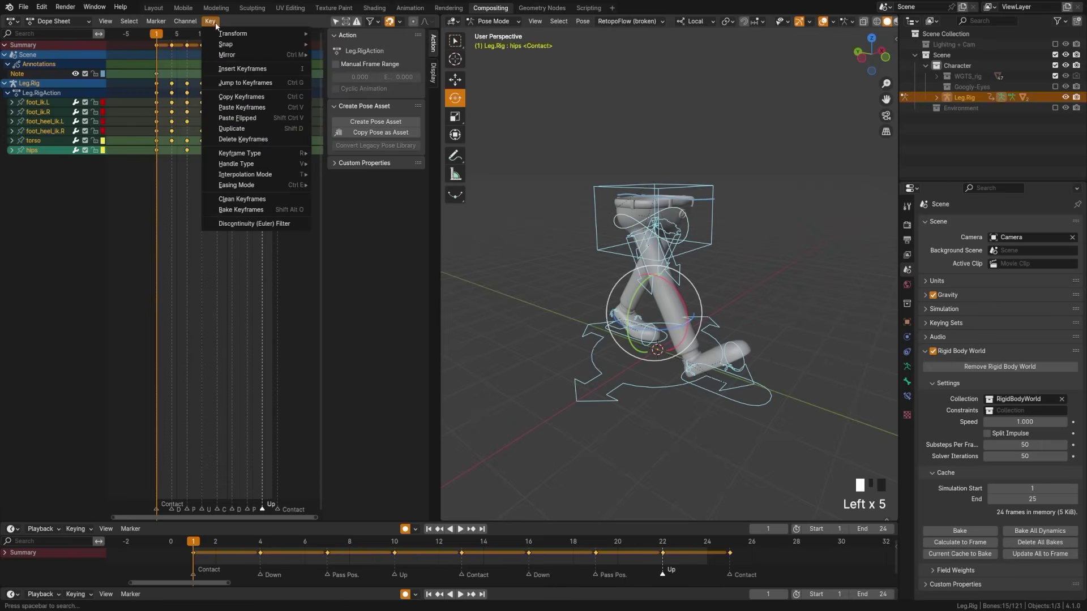
left_click(253, 199)
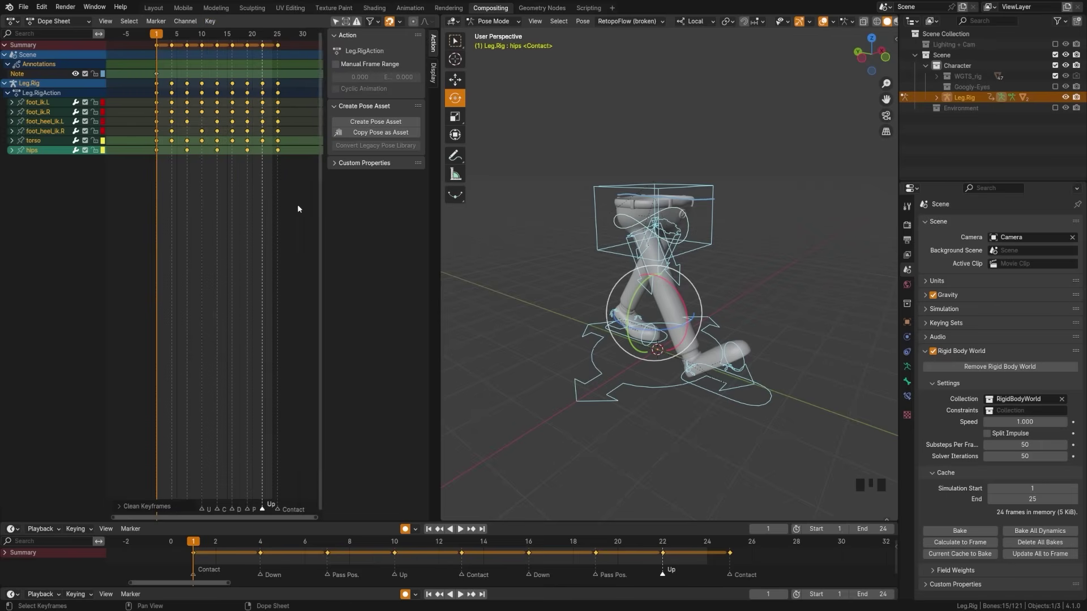
Save the cleaned animation and play back the walk cycle briefly.
key("ctrl+s")
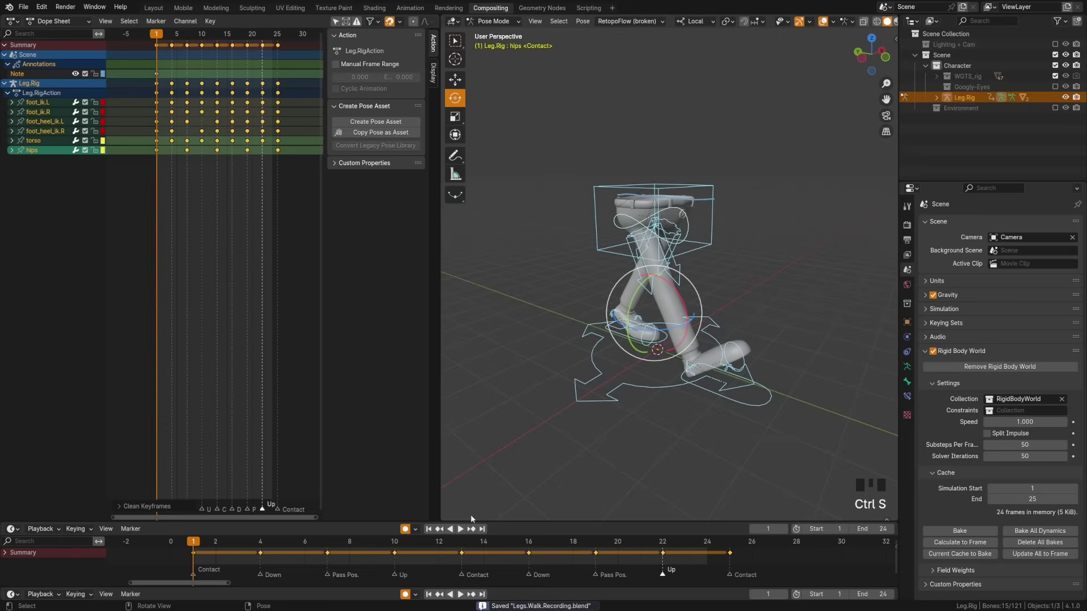
left_click(459, 529)
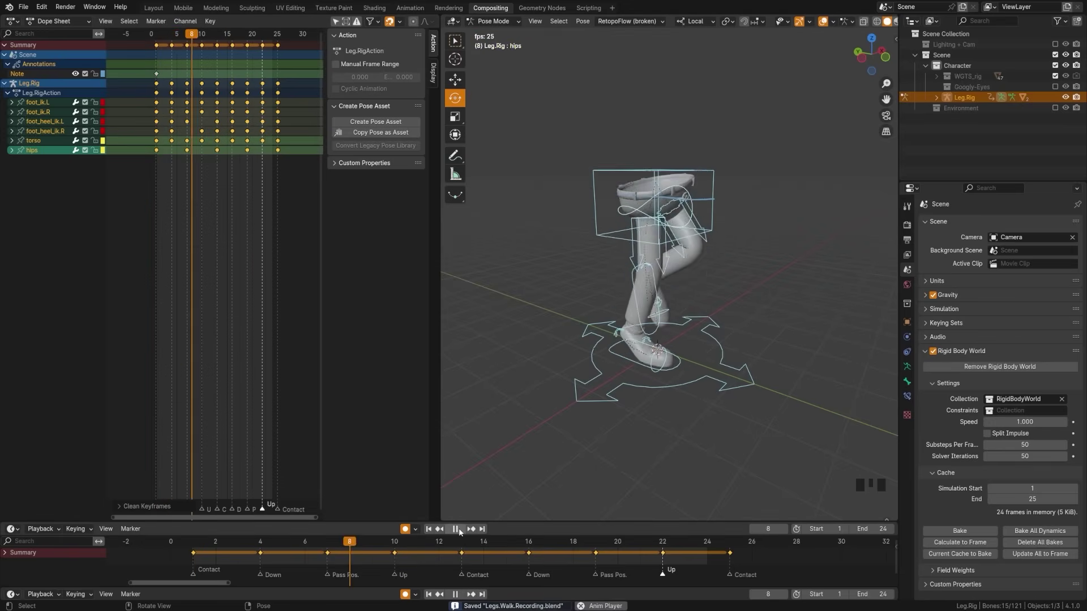
key("space")
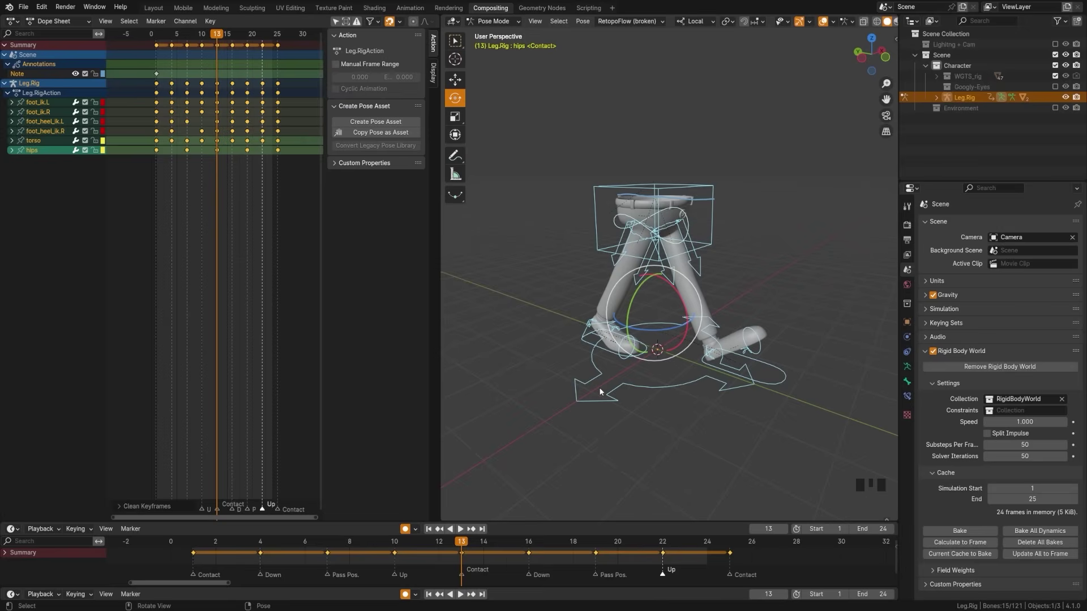
Switch to the left orthographic view and examine the feet's ground contact at frame 5.
left_click(754, 4)
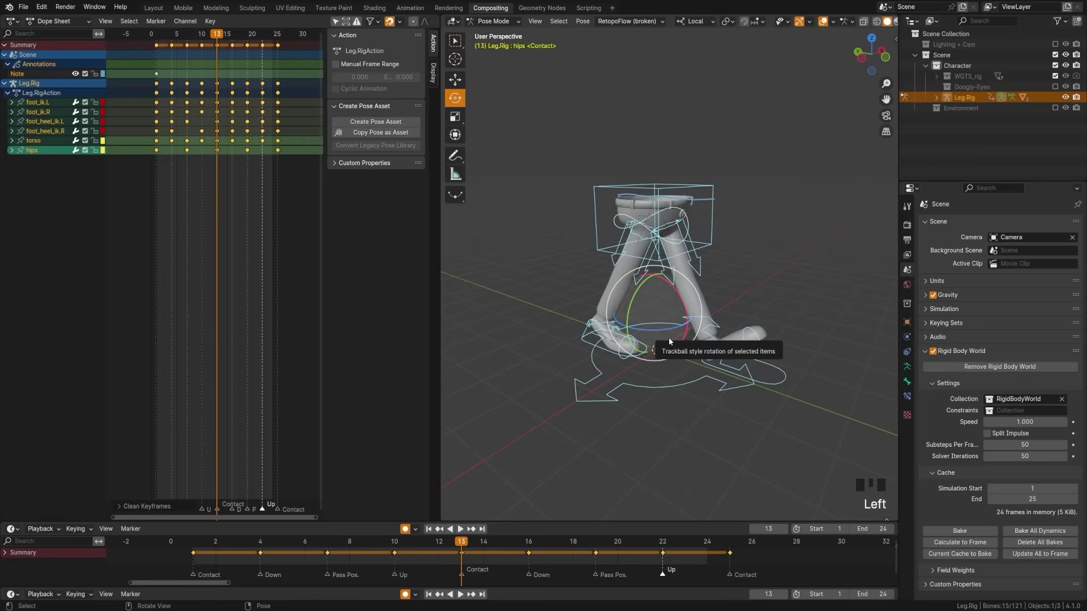
key("KP_1")
key("KP_3")
key("ctrl+KP_3")
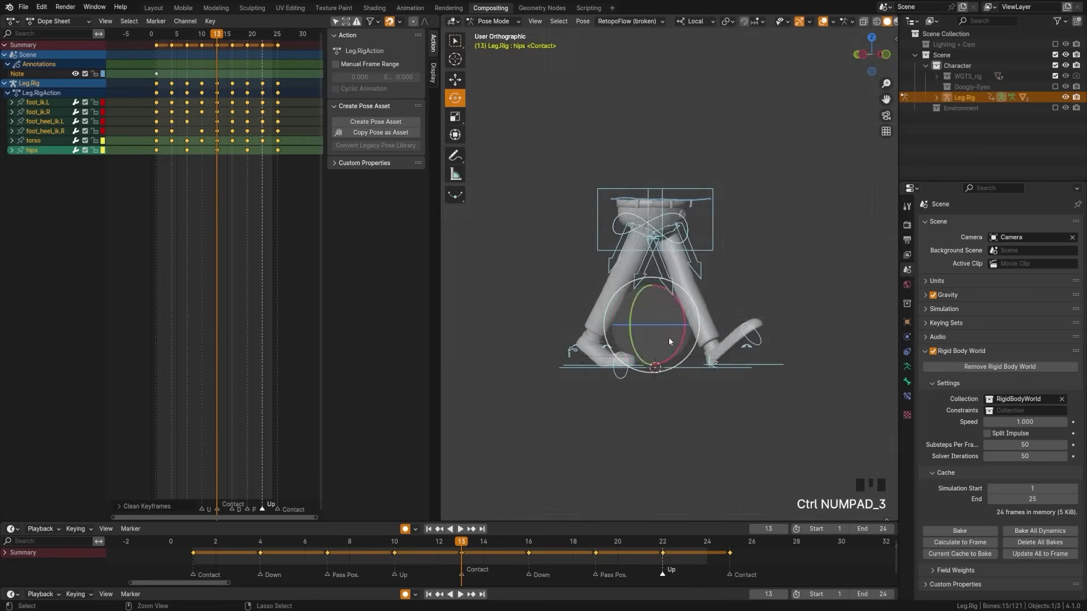
scroll(549, 382, "up", 5)
middle_click_drag(549, 422, 567, 373, "shift")
left_click_drag(262, 536, 294, 559)
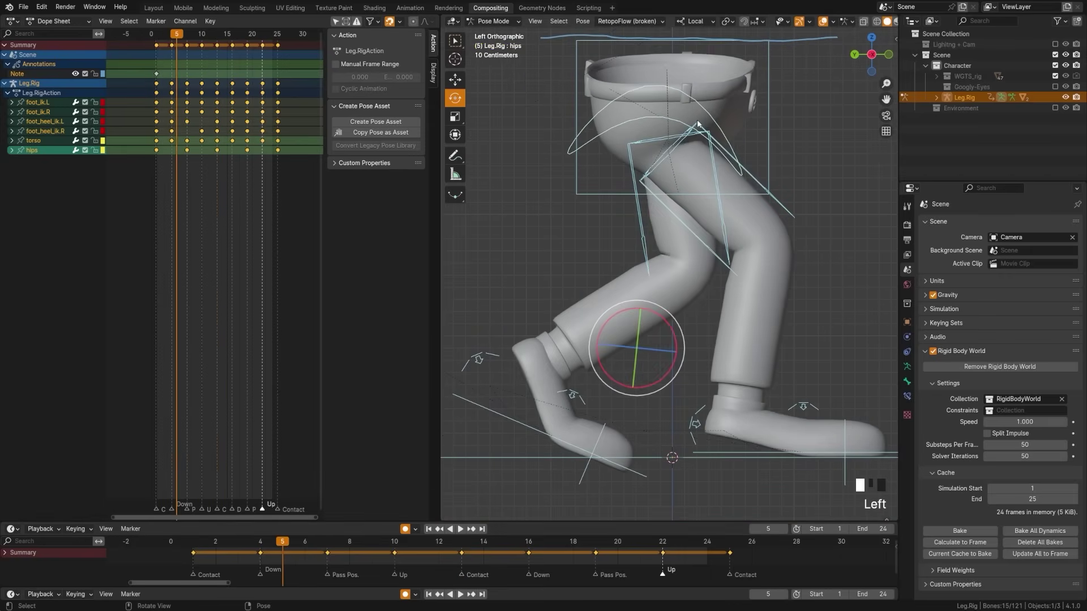
middle_click_drag(593, 463, 606, 427, "shift")
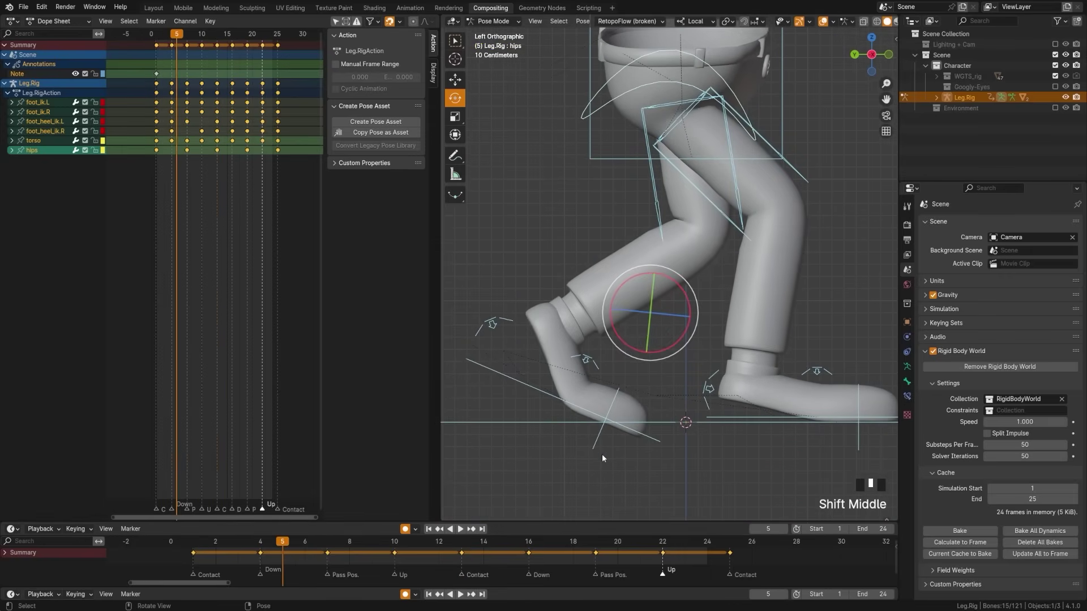
At frame 4, insert rotation keyframes for the toe_ik.L control at 0° on all axes.
left_click(261, 541)
key("n")
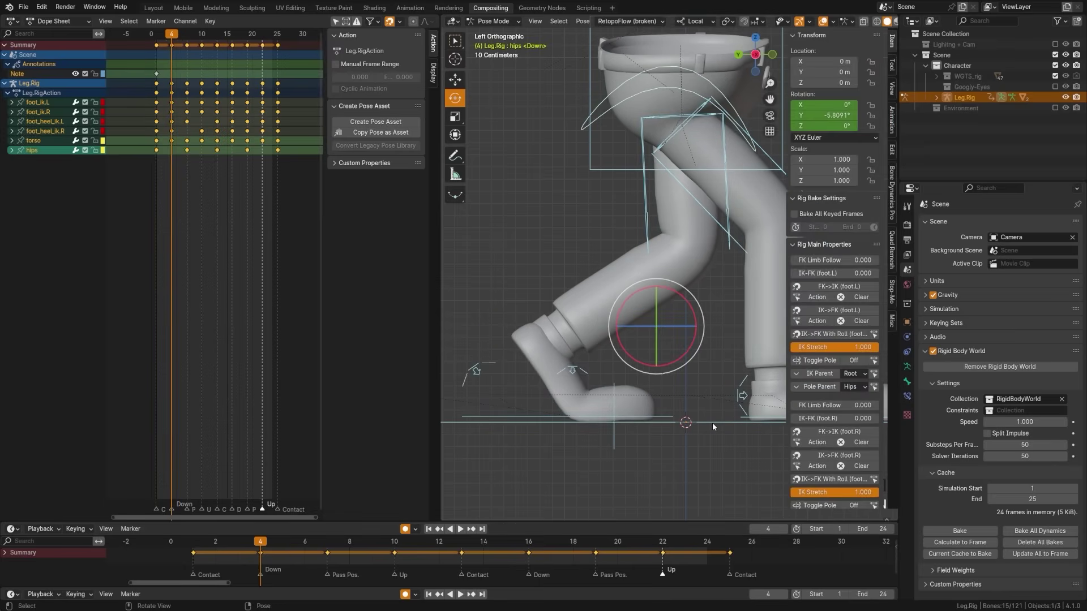
left_click(616, 445)
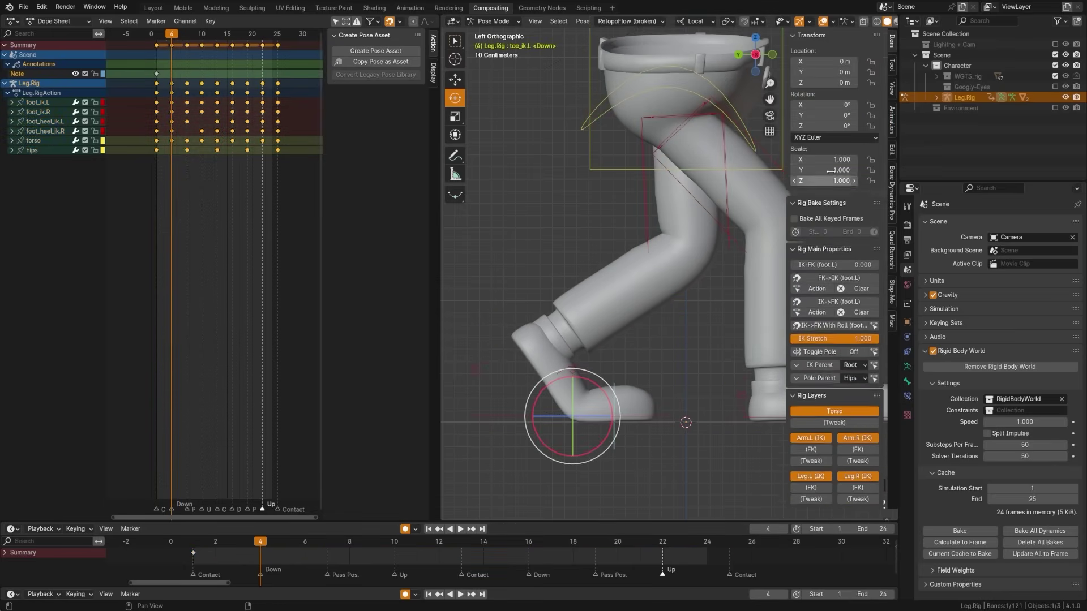
right_click(809, 104)
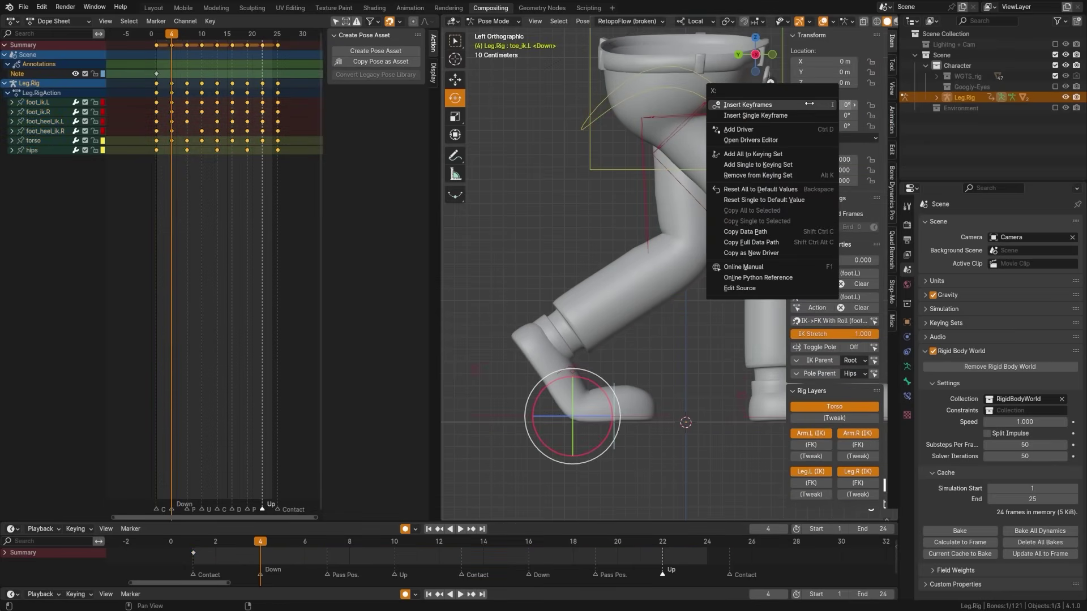
left_click(748, 104)
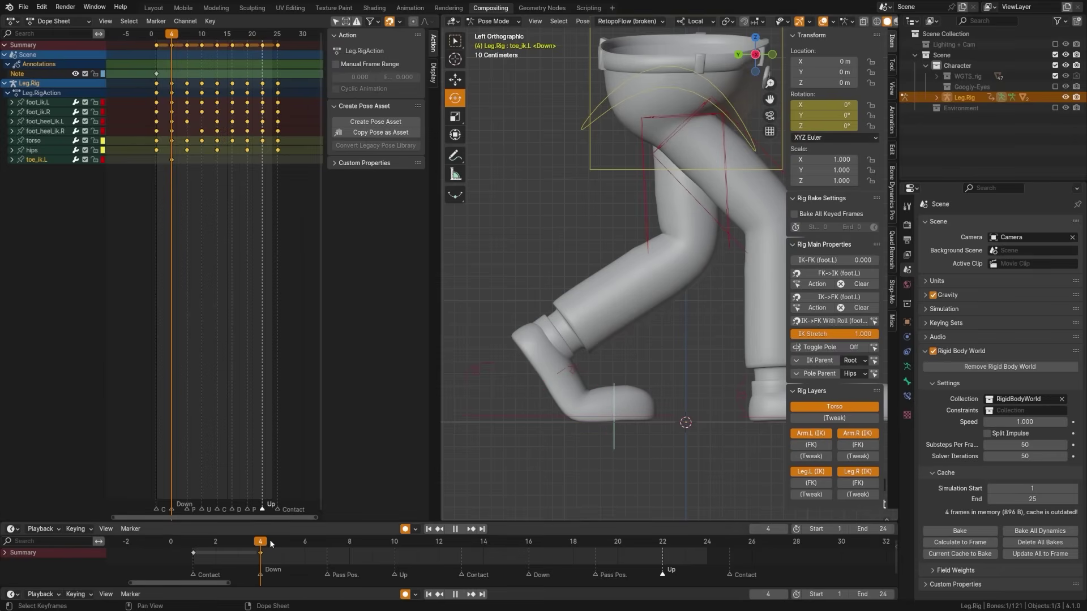
At frame 5, rotate toe_ik.L about 11.5° on X so the toes bend against the ground.
key("Right")
key("r")
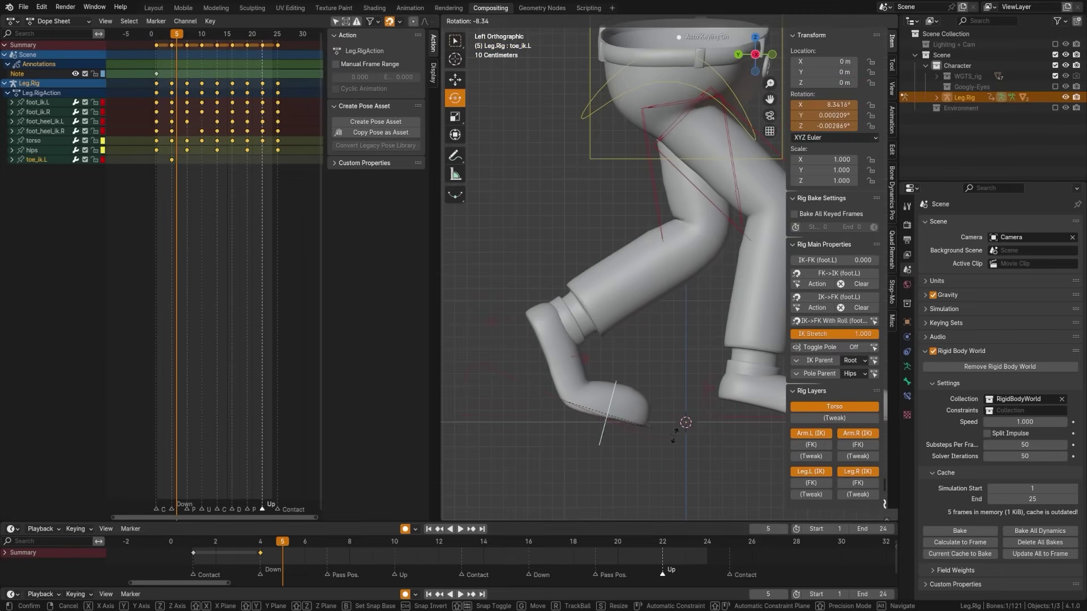
left_click(659, 439)
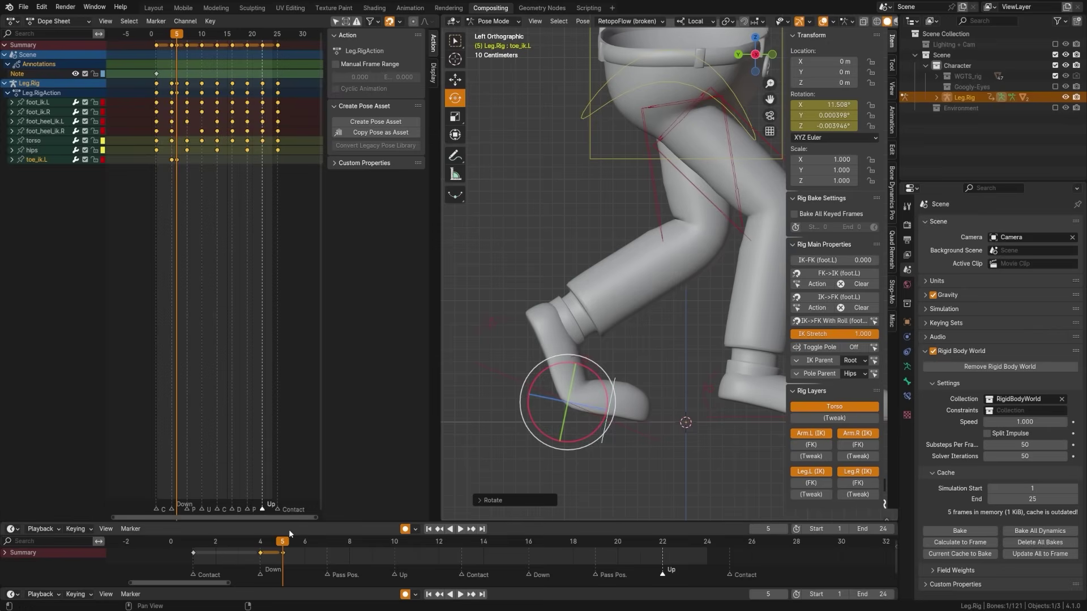
Key toe_ik.L's rotation at 0° on frame 7, the passing position.
key("Right")
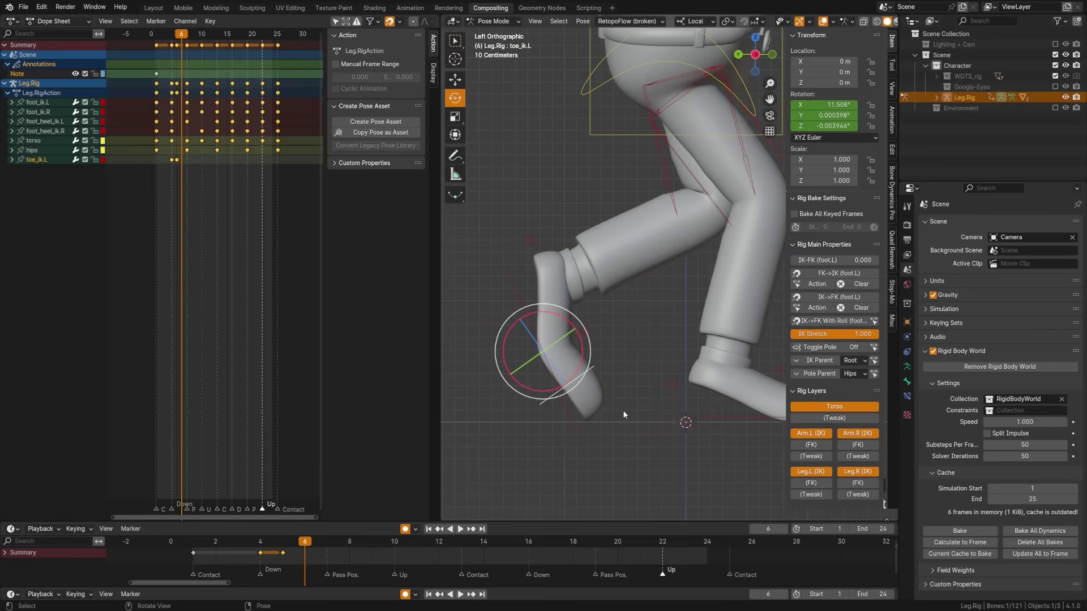
left_click_drag(283, 553, 327, 552)
left_click(286, 544)
key("space")
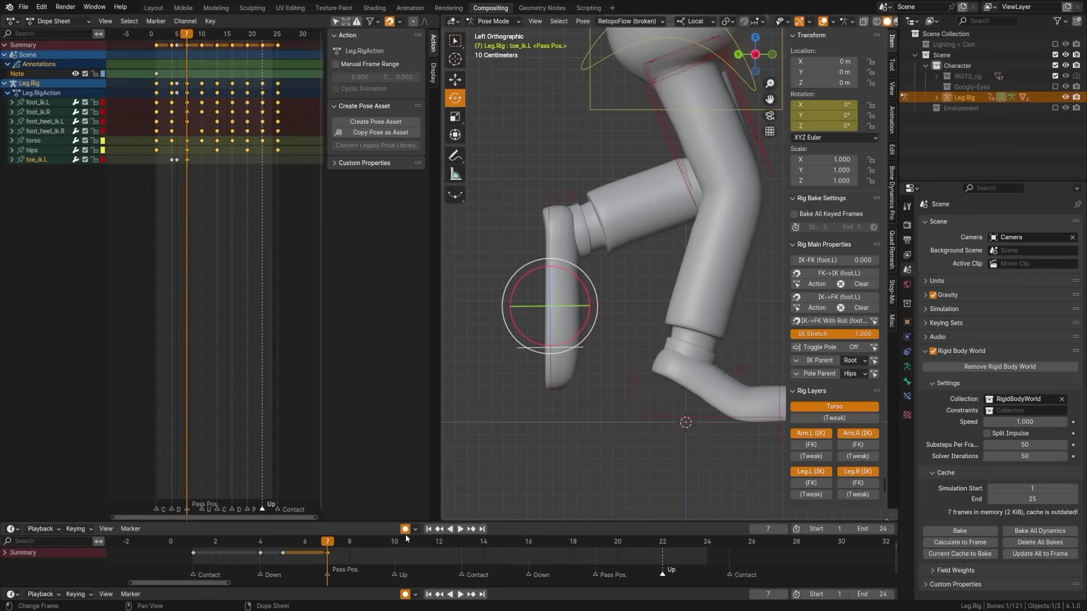
Play back the whole walk cycle from the left side to check the toe bend.
scroll(532, 470, "down", 2)
key("space")
left_click(458, 529)
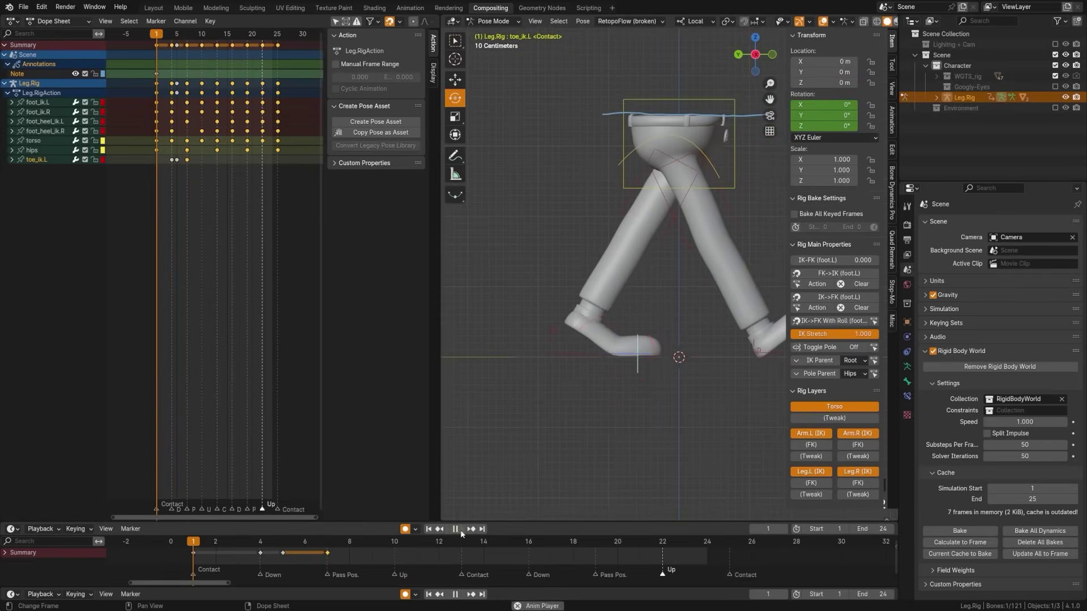
left_click(456, 529)
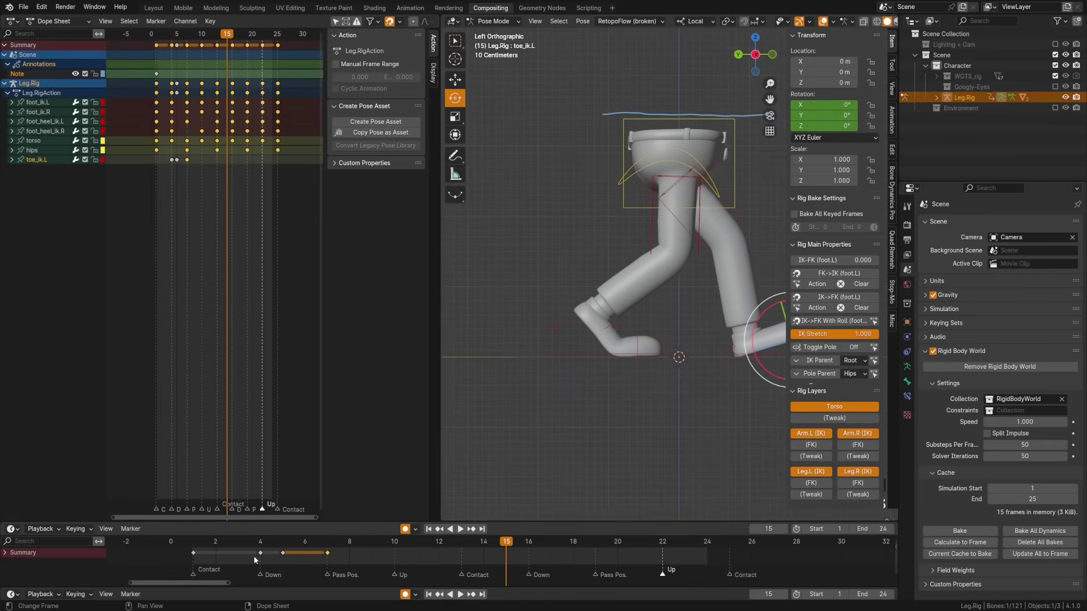
Select the torso control at frame 7 with the Move tool active and select its Z Location channel in the Graph Editor.
mouse_move(253, 556)
left_mouse_down()
mouse_move(196, 546)
mouse_move(323, 571)
left_mouse_up()
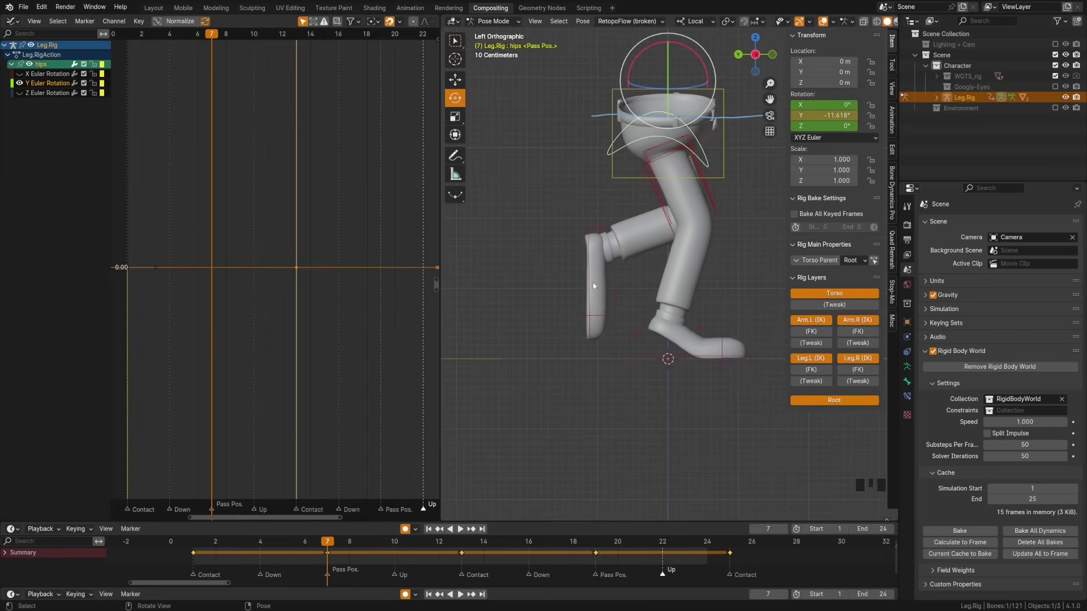
middle_click_drag(530, 297, 567, 370)
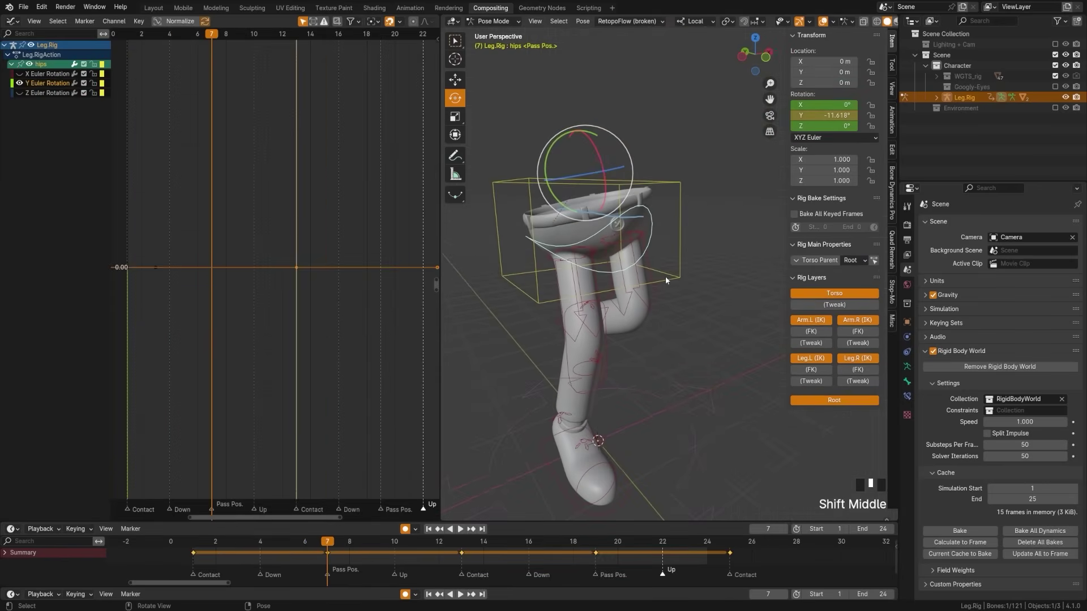
left_click(675, 275)
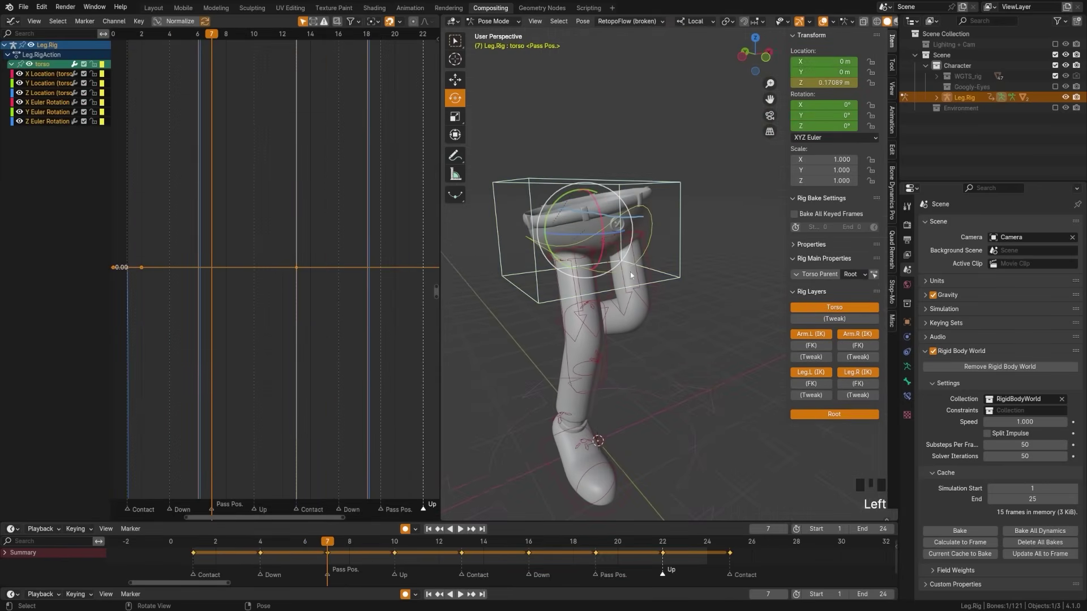
scroll(565, 301, "down", 1)
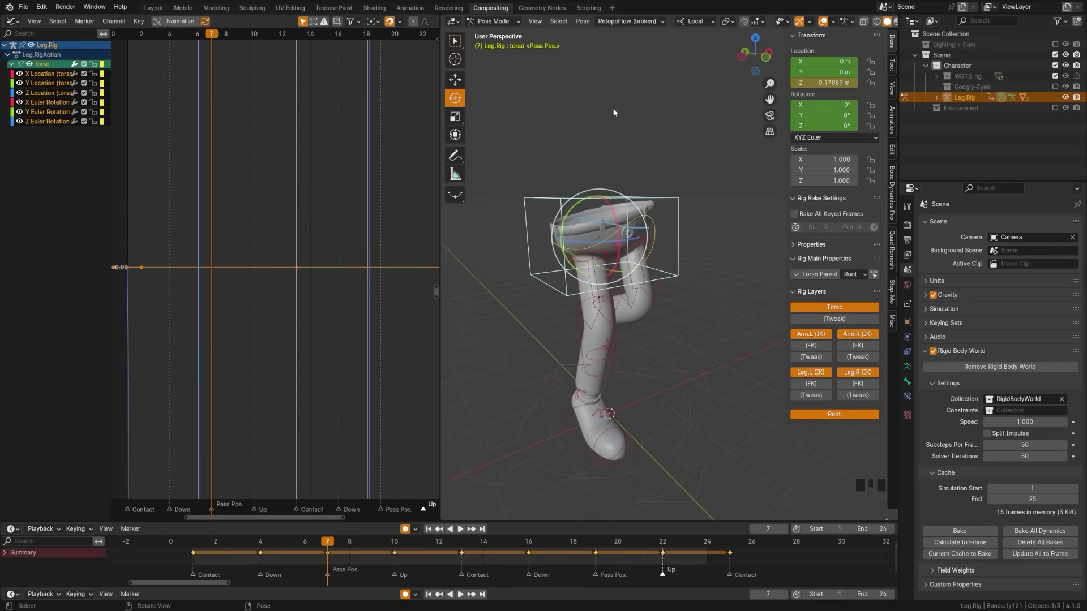
left_click(456, 80)
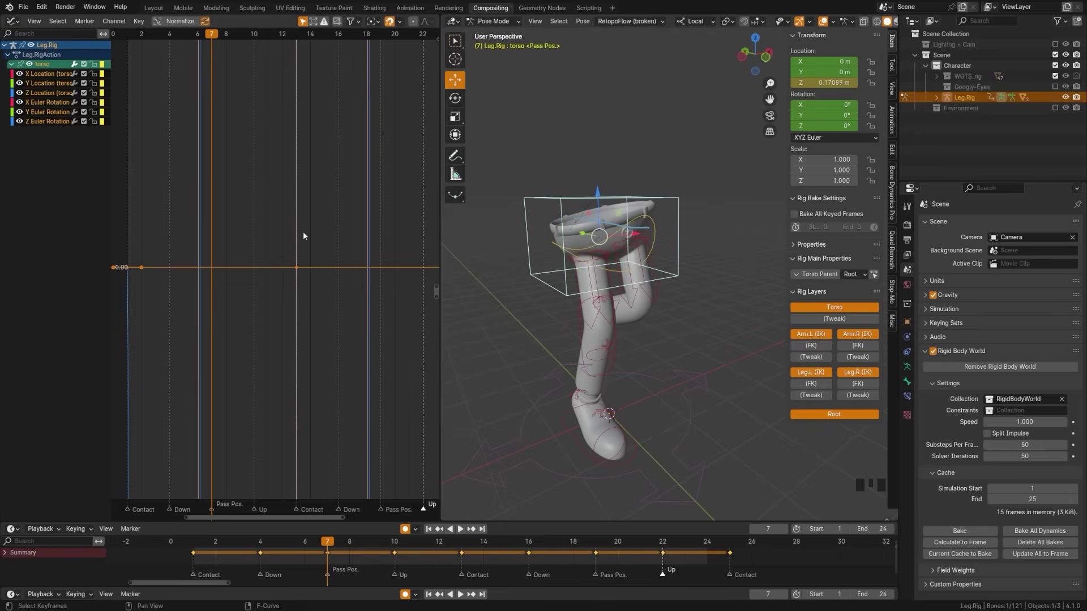
left_click(47, 95)
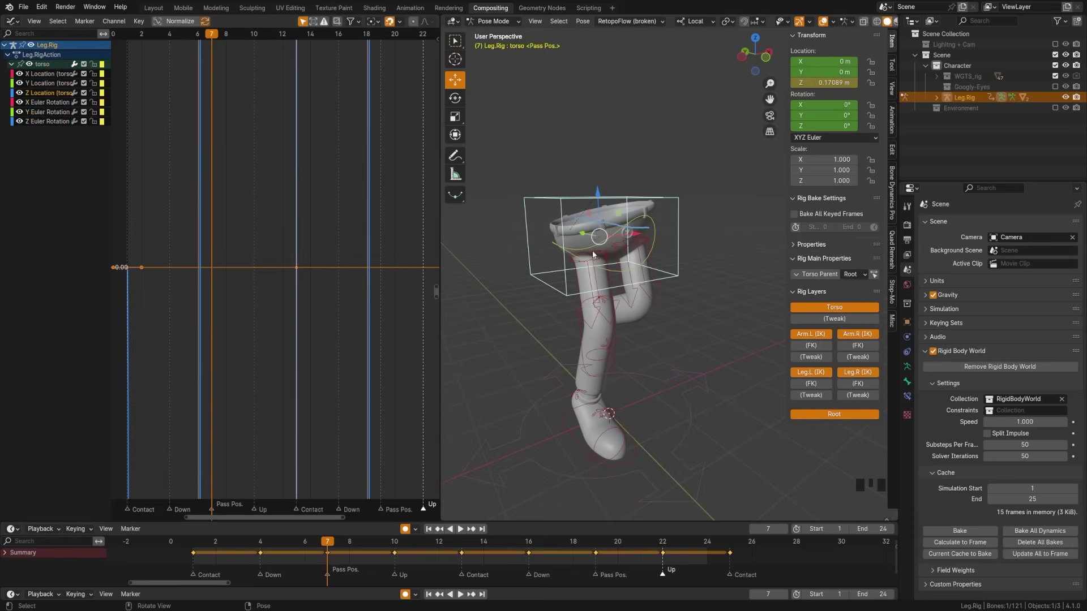
Delete the torso's X and Y Location channels and all three of its Euler Rotation channels.
left_click(49, 84)
key("x")
left_click(48, 76)
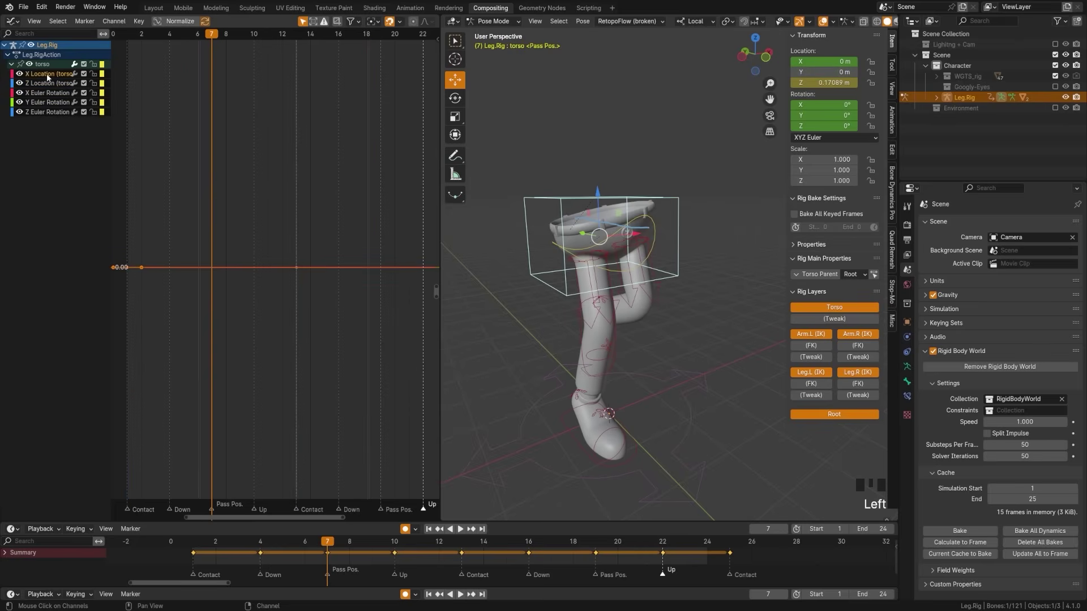
key("x")
left_click(43, 85)
key("x")
left_click(43, 84)
key("x")
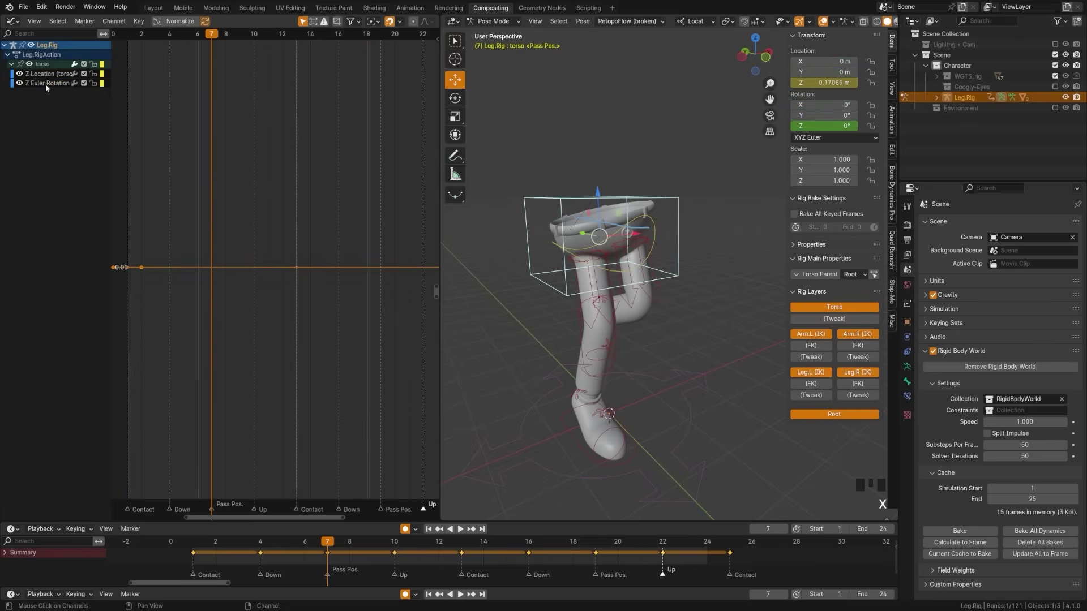
left_click(46, 84)
key("x")
Frame the torso's complete Z Location curve in the Graph Editor and examine its shape.
left_click(280, 241)
key("a")
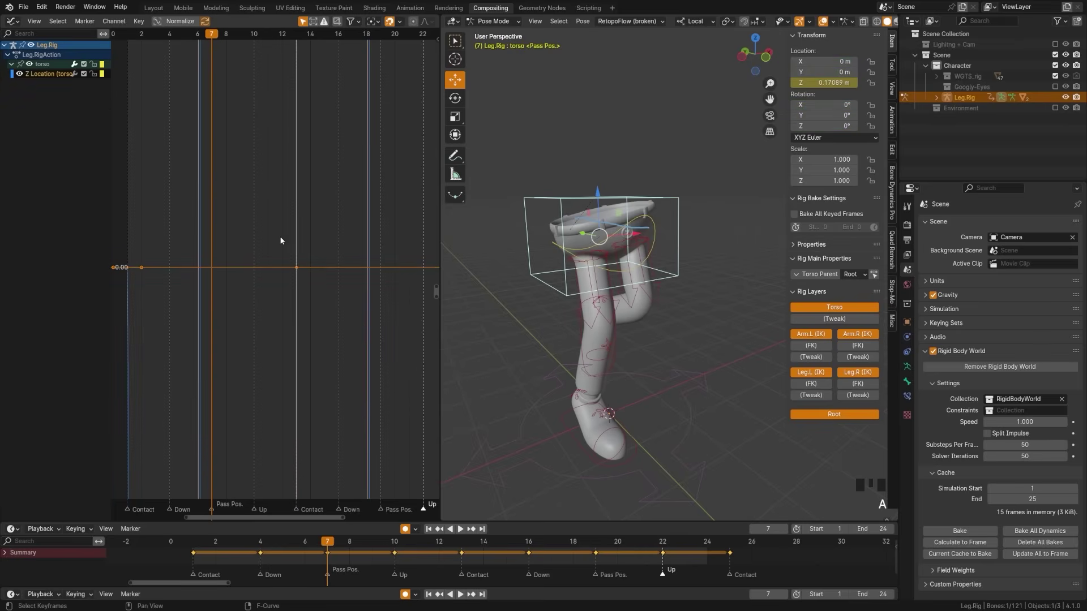
key("KP_Decimal")
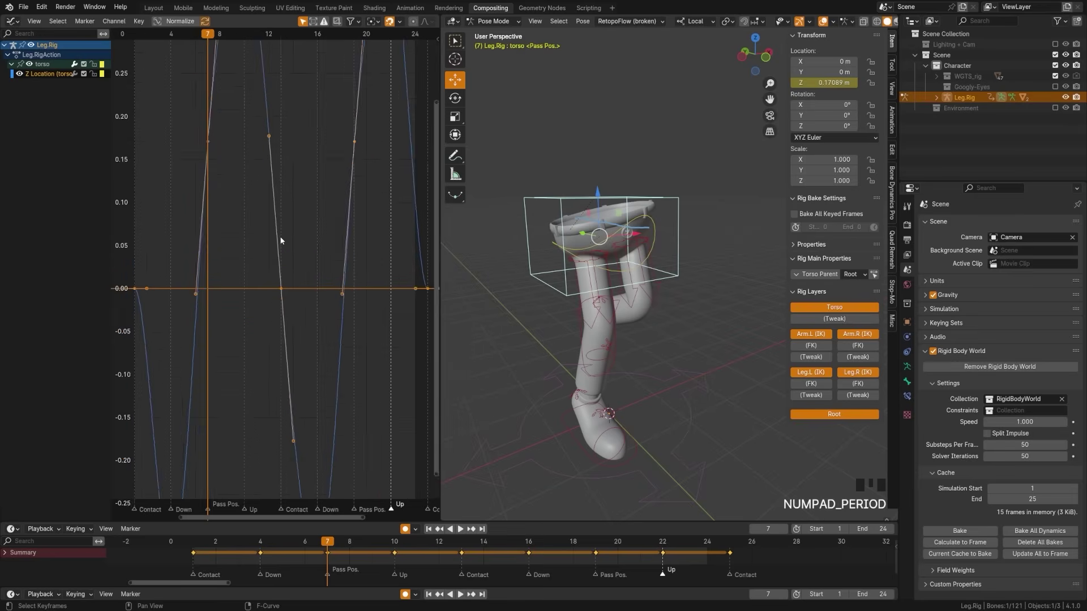
left_click(267, 297)
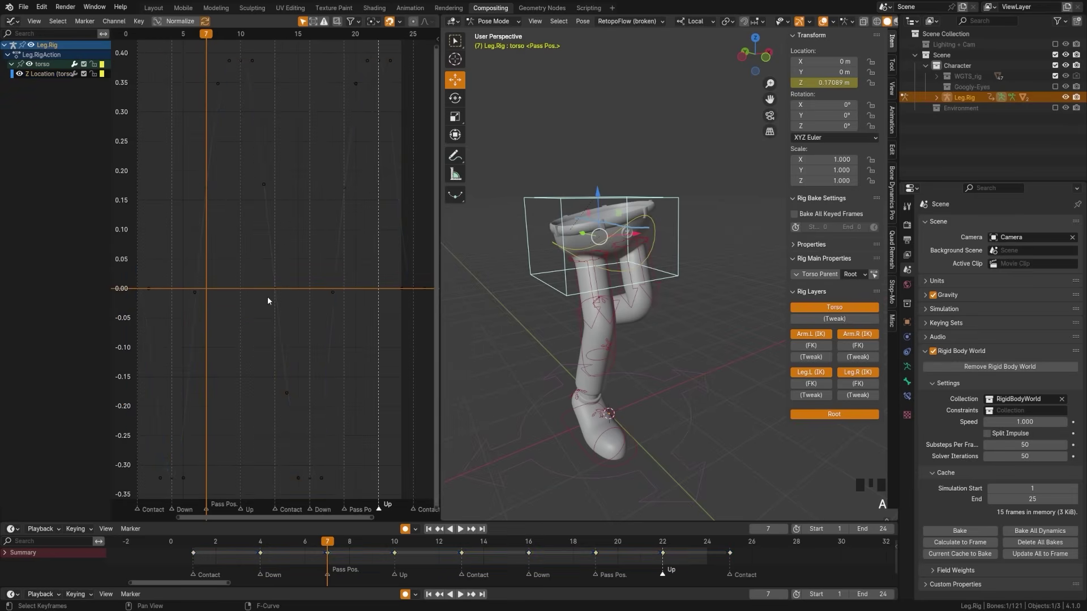
scroll(267, 296, "down", 2)
middle_click_drag(267, 297, 315, 320, "shift")
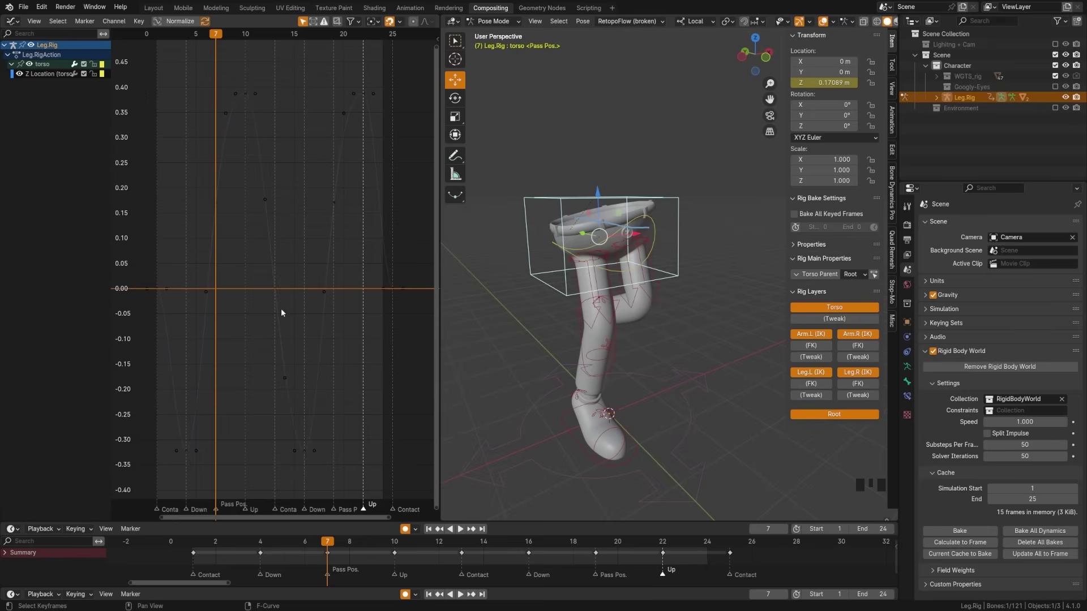
middle_click_drag(281, 327, 208, 298, "shift")
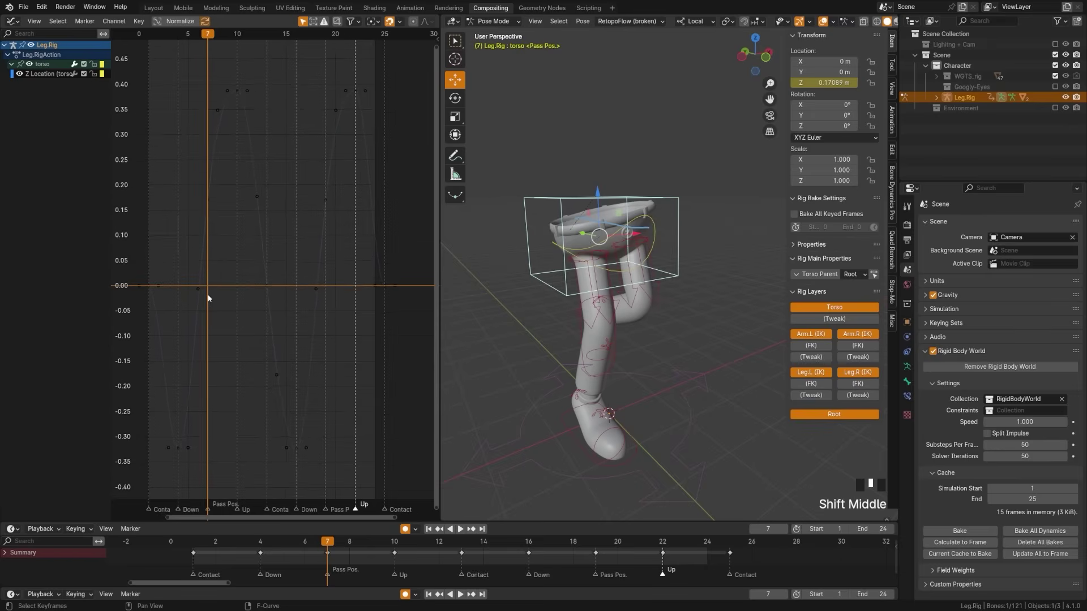
Delete the Contact keyframe at frame 13 from the torso's Z Location curve after briefly playing back the animation.
double_click(266, 287)
middle_click_drag(340, 308, 282, 329, "shift")
left_click_drag(250, 275, 283, 300)
key("space")
double_click(263, 42)
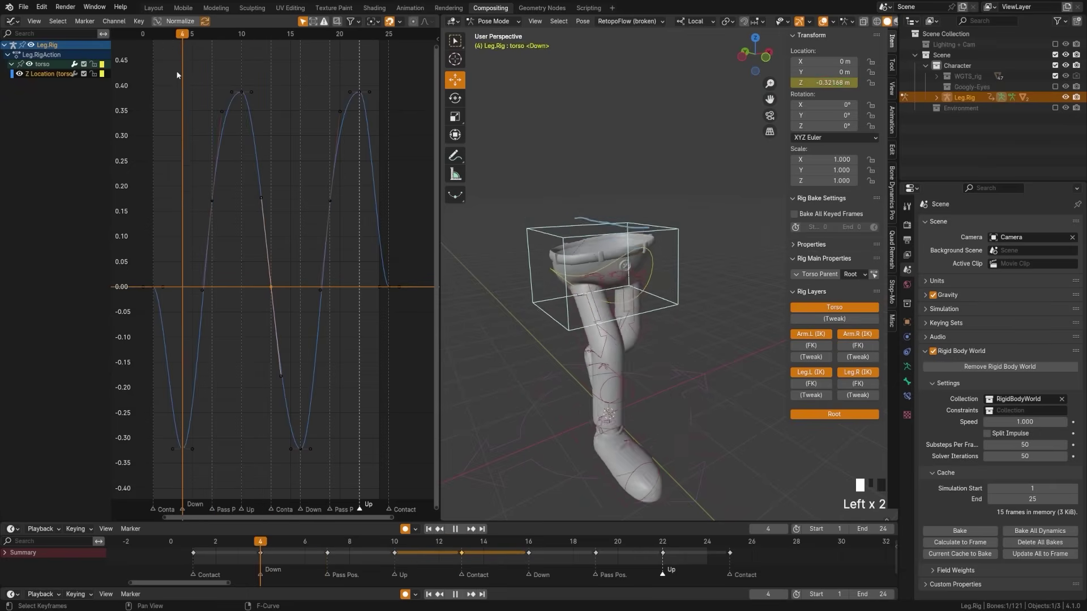
key("space")
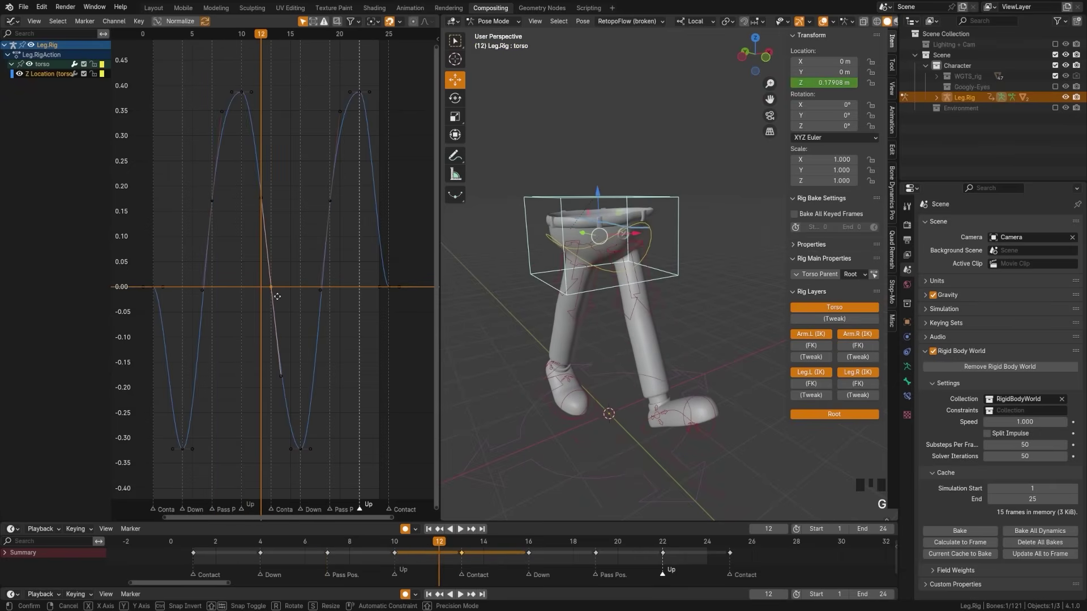
key("g")
key("Escape")
key("x")
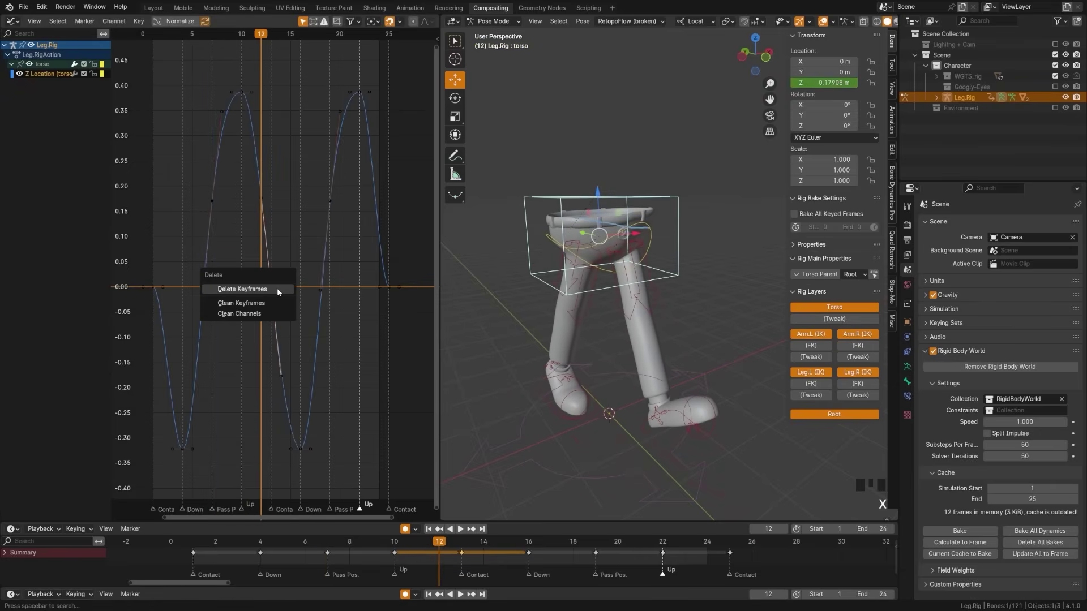
left_click(277, 289)
Delete the passing-position keyframes at frames 7 and 19 from the torso's Z Location curve.
middle_click_drag(318, 307, 320, 304, "shift")
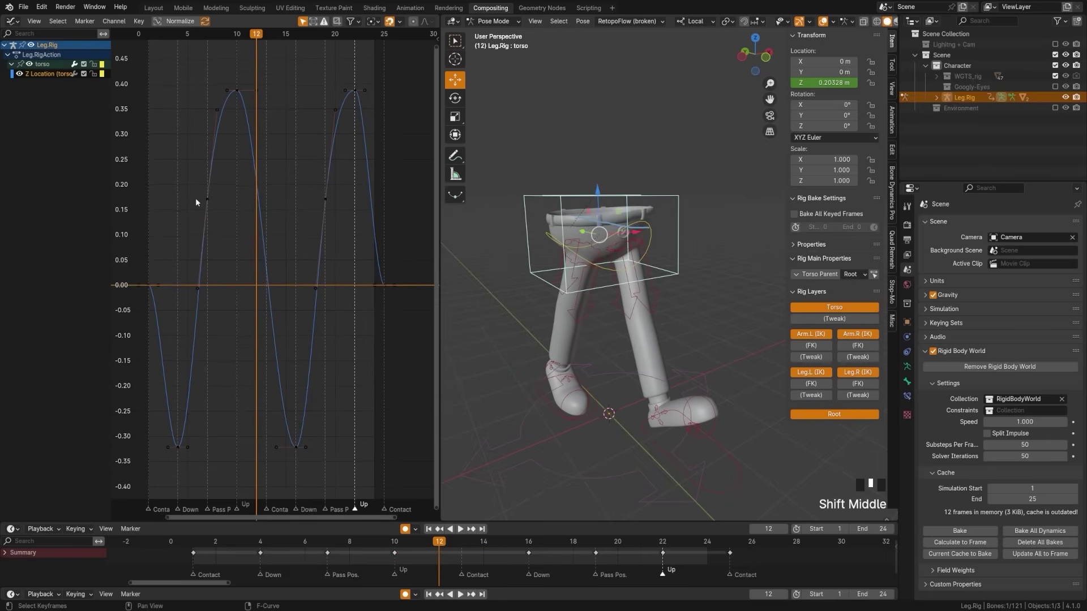
left_click_drag(190, 189, 347, 219)
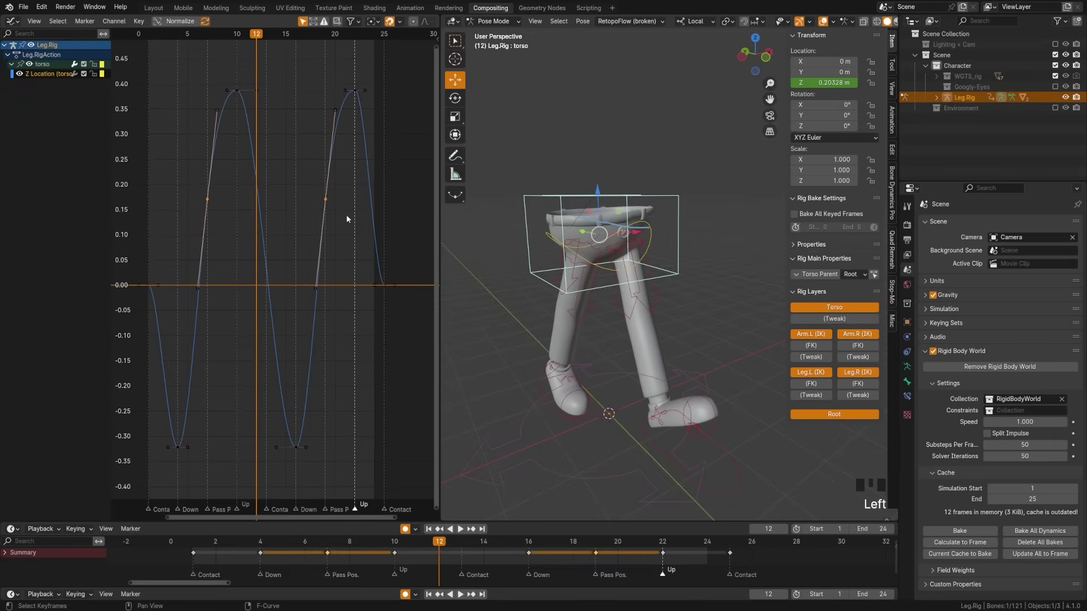
key("x")
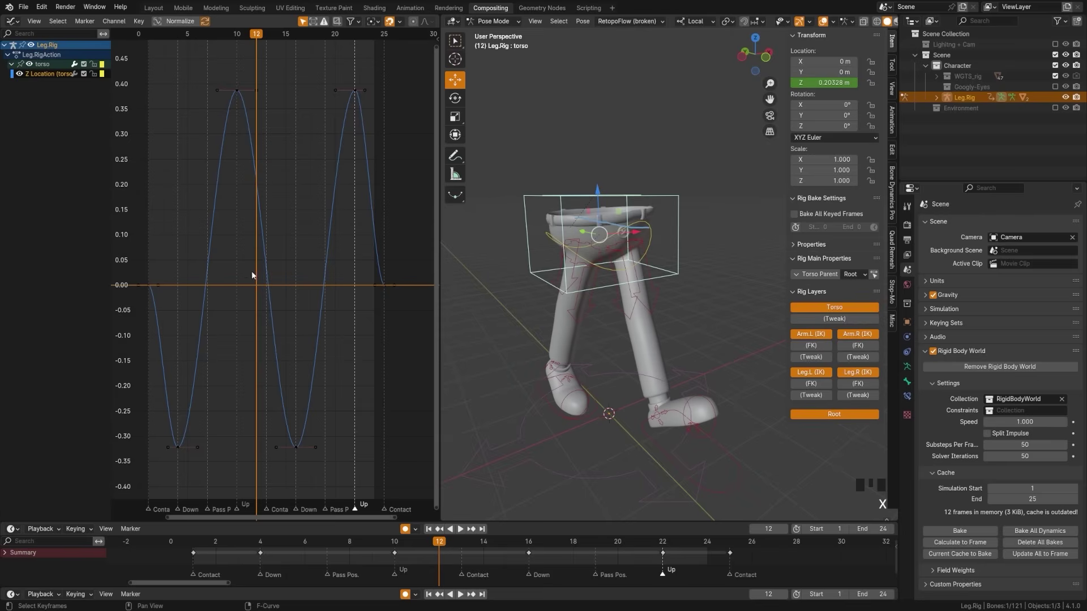
Play back the walk cycle from frame 1 to check the torso's up-and-down motion against its Z Location curve.
middle_click_drag(252, 275, 279, 272, "shift")
left_click(428, 529)
left_click(460, 528)
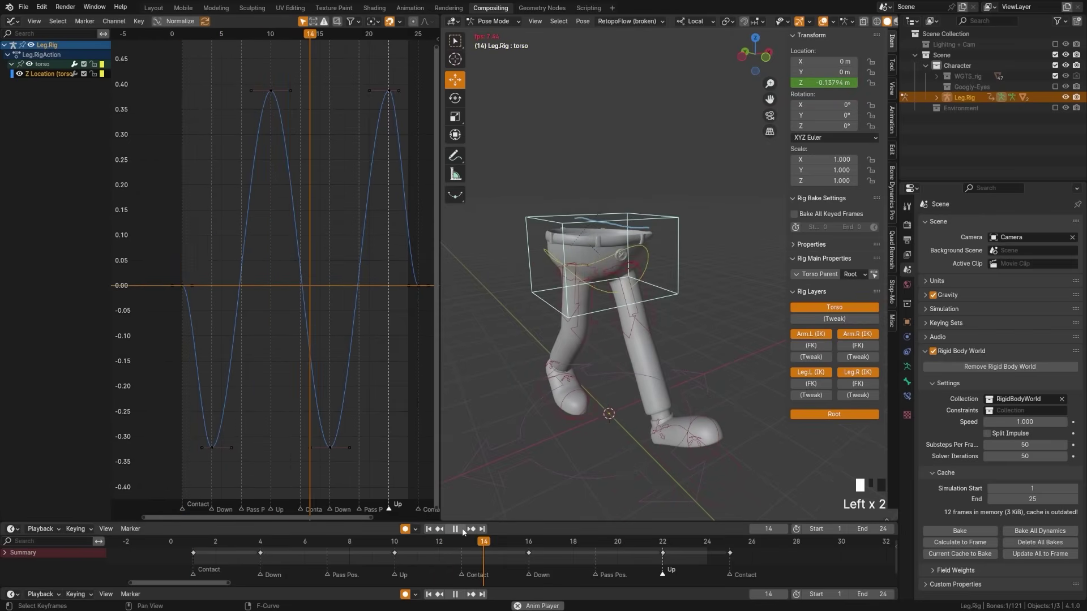
left_click(455, 529)
scroll(280, 230, "down", 2)
middle_click_drag(280, 230, 247, 132, "shift")
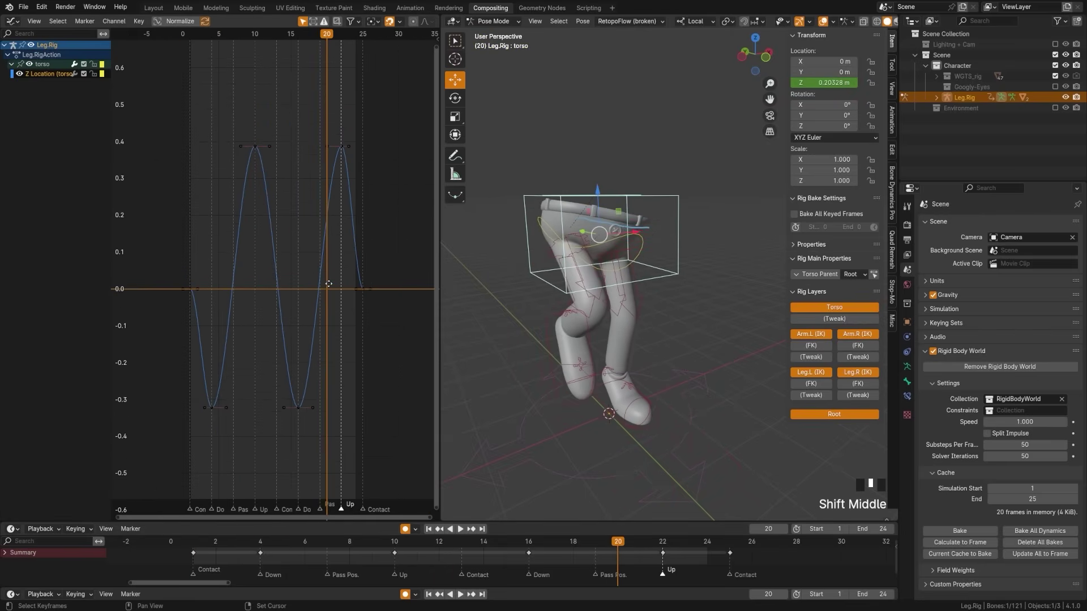
Try lengthening the handles of the Up keyframe at frame 10 on the torso's Z Location curve to flatten its peak.
left_click(254, 147)
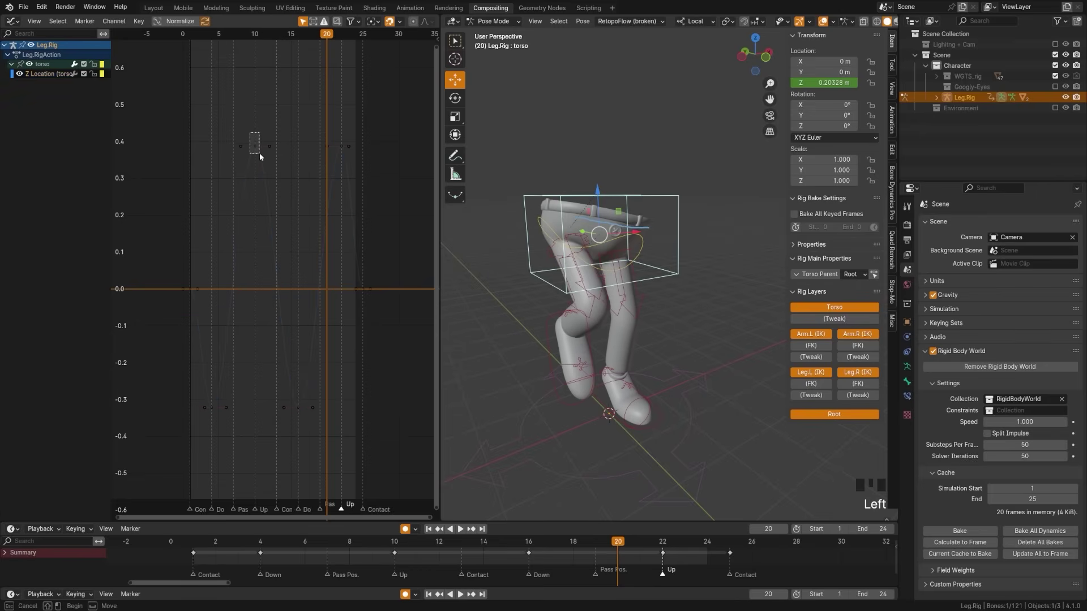
left_click_drag(260, 35, 256, 37)
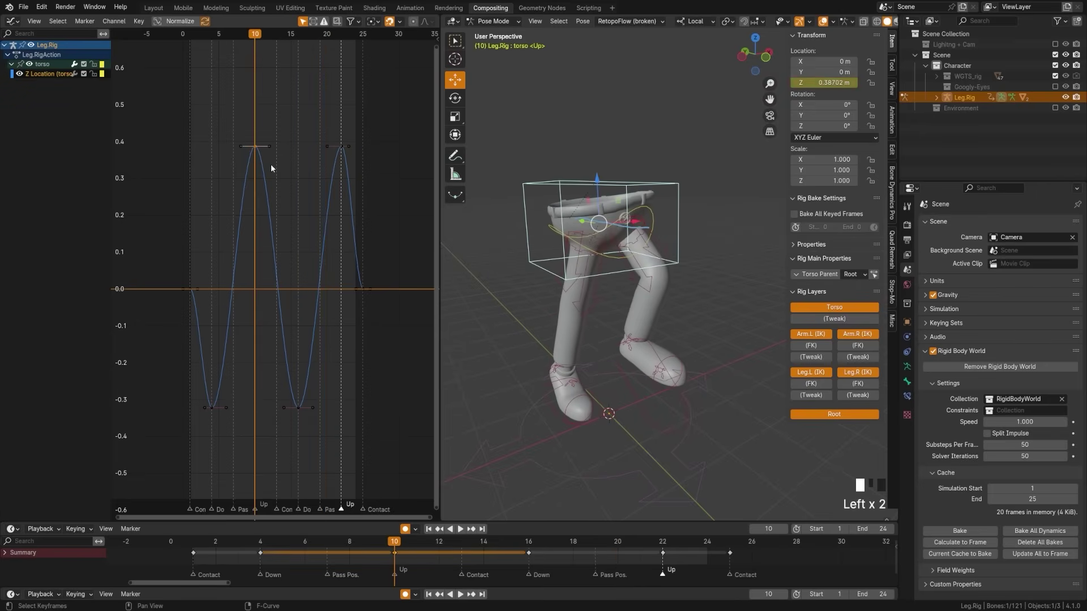
key("s")
left_click(274, 189)
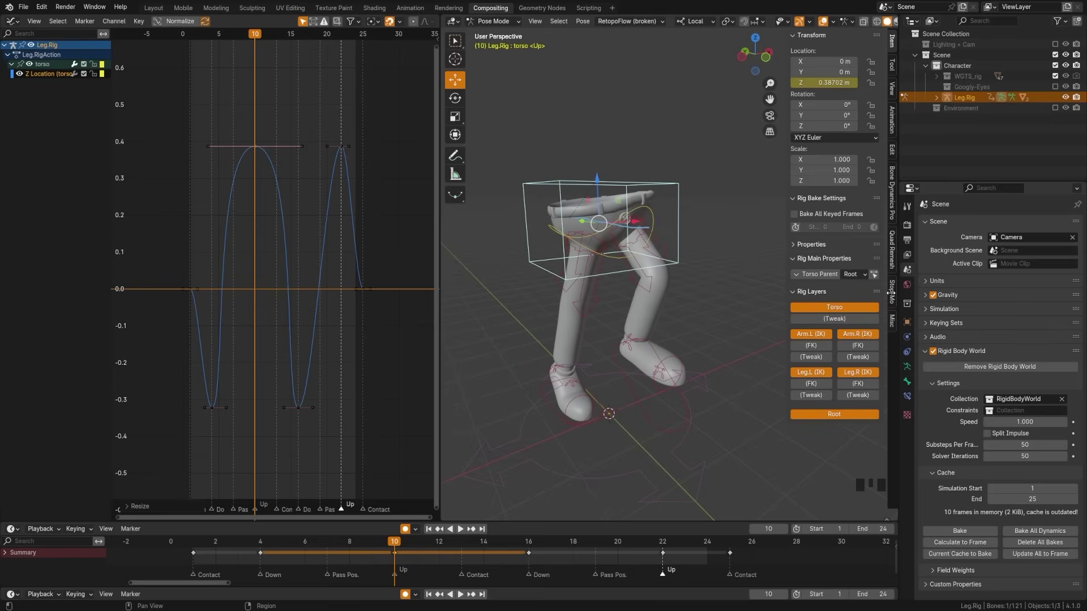
Play back the walk cycle to judge the longer hang time at the frame 10 Up pose.
left_click(687, 308)
left_click(460, 529)
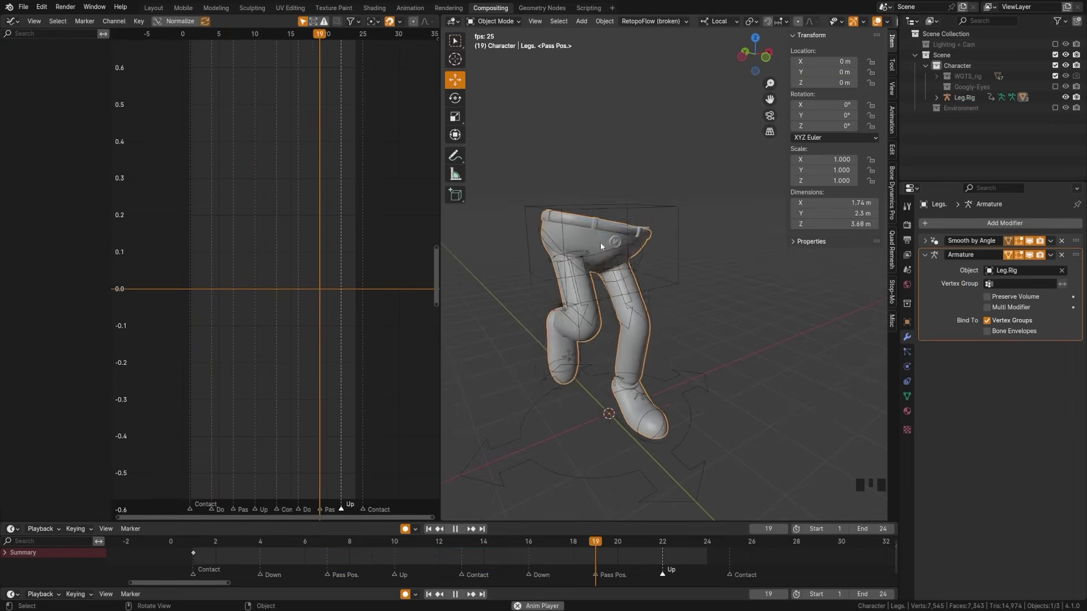
left_click(964, 97)
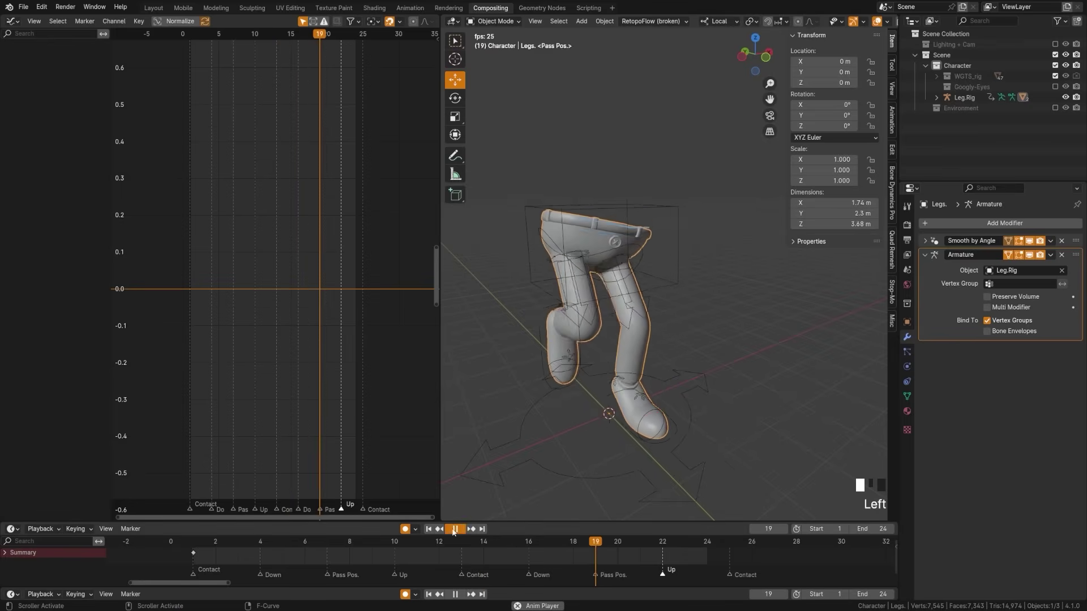
left_click(455, 529)
Undo the handle scaling on the frame 10 keyframe of the torso's Z Location curve.
key("ctrl+z")
key("ctrl+z")
key("ctrl+z")
key("ctrl+z")
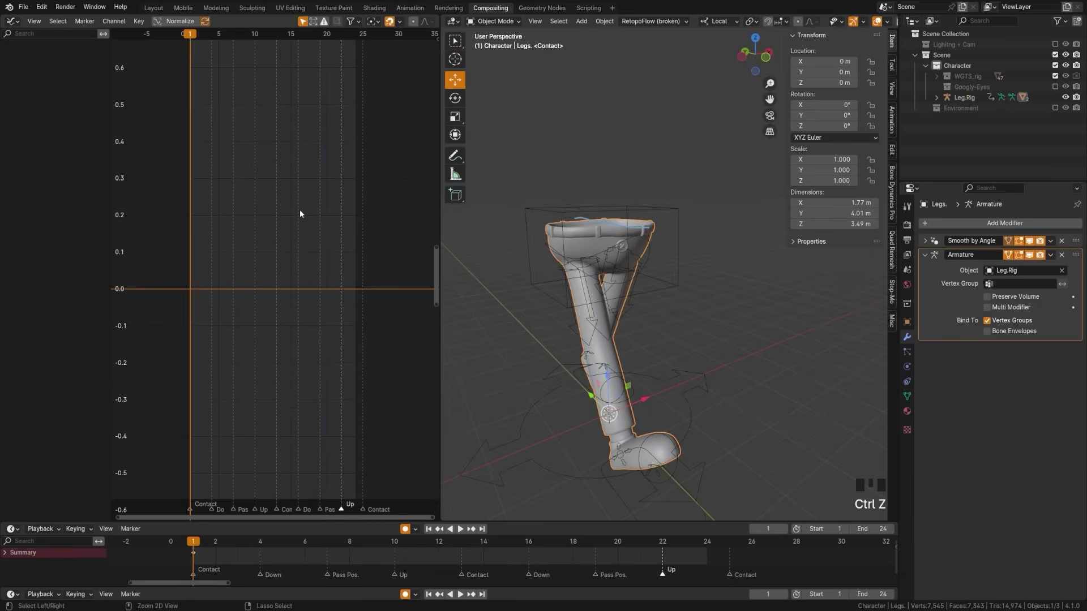
key("ctrl+z")
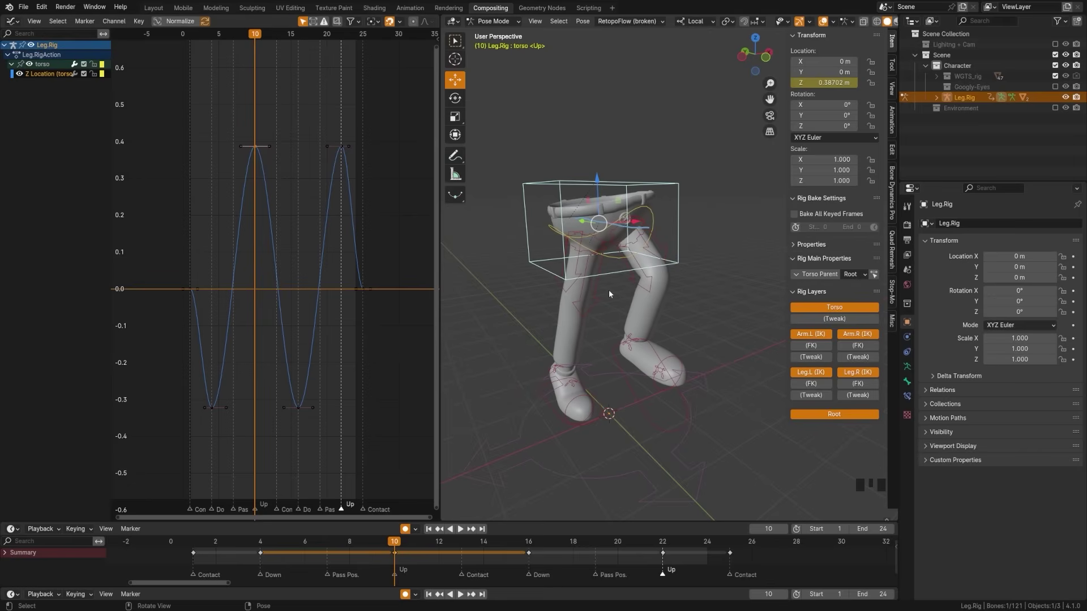
Set the Graph Editor's pivot so that the handles of the torso's Z Location keyframes scale around their individual centers.
left_click_drag(159, 116, 392, 448)
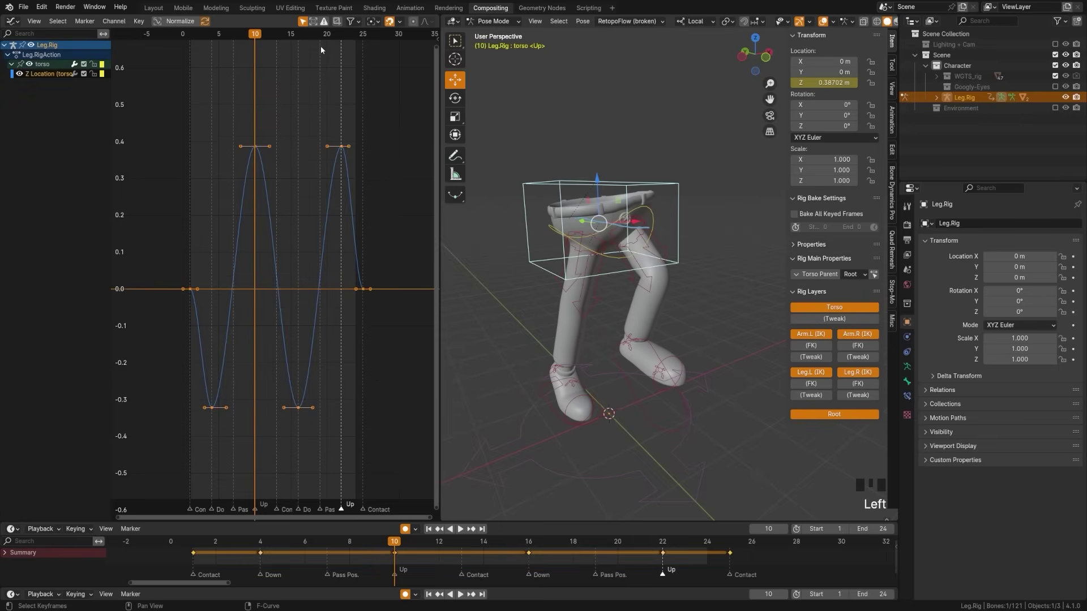
left_click(375, 22)
left_click(395, 71)
key("w")
left_click(290, 175)
Lengthen the handles of all the torso's Z Location keyframes together, rounding every peak and valley of the curve.
left_click_drag(216, 119, 324, 171)
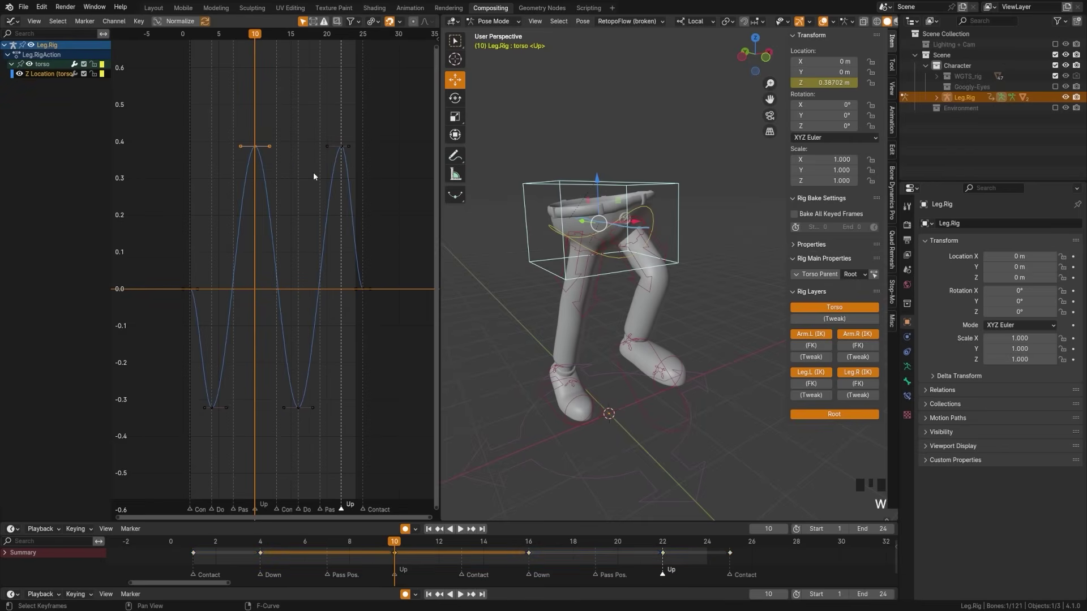
left_click(313, 172)
key("a")
key("s")
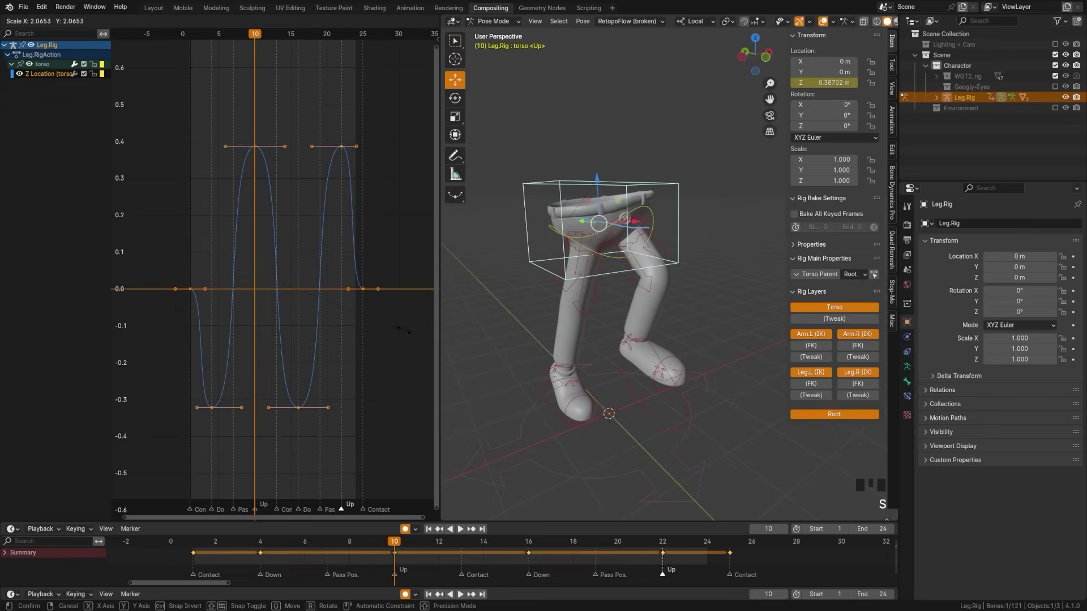
left_click(292, 309)
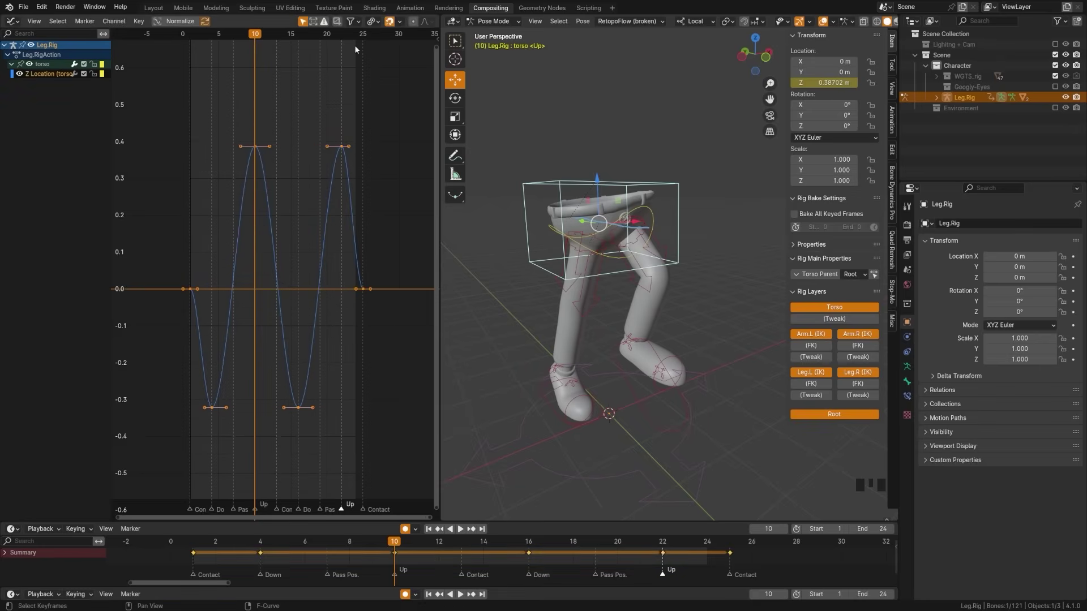
key("s")
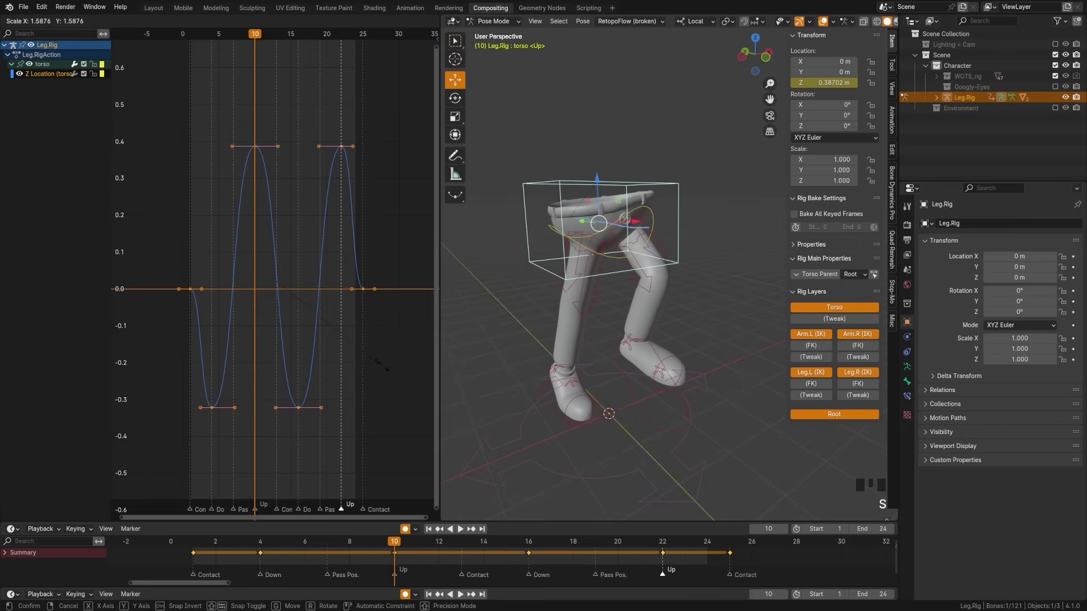
left_click(399, 388)
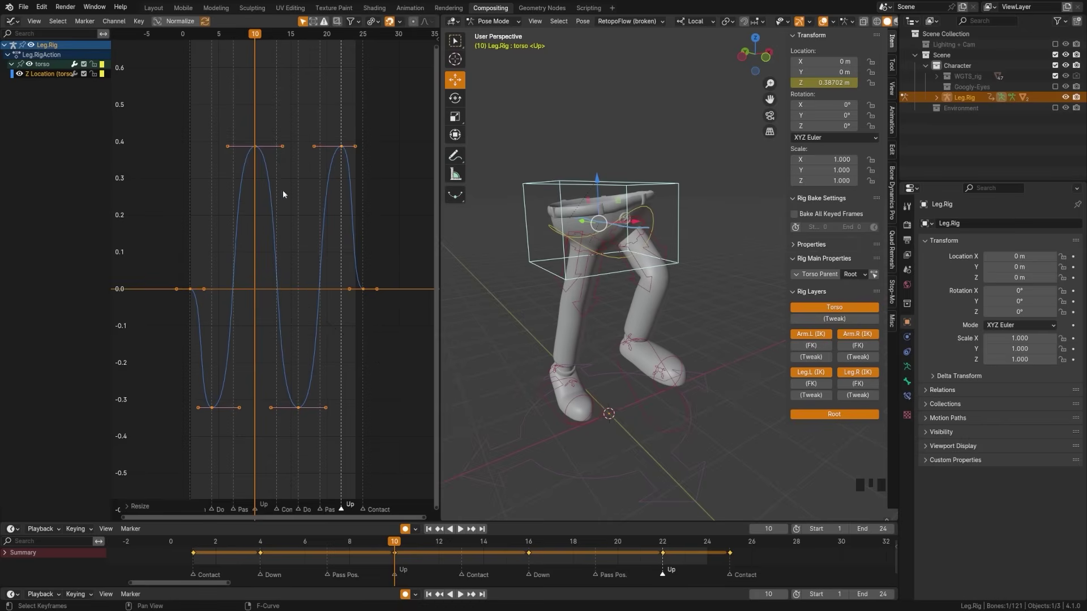
Play back the walk cycle from frame 1 and examine the torso's up-and-down motion from several angles and distances.
left_click(429, 529)
left_click(460, 529)
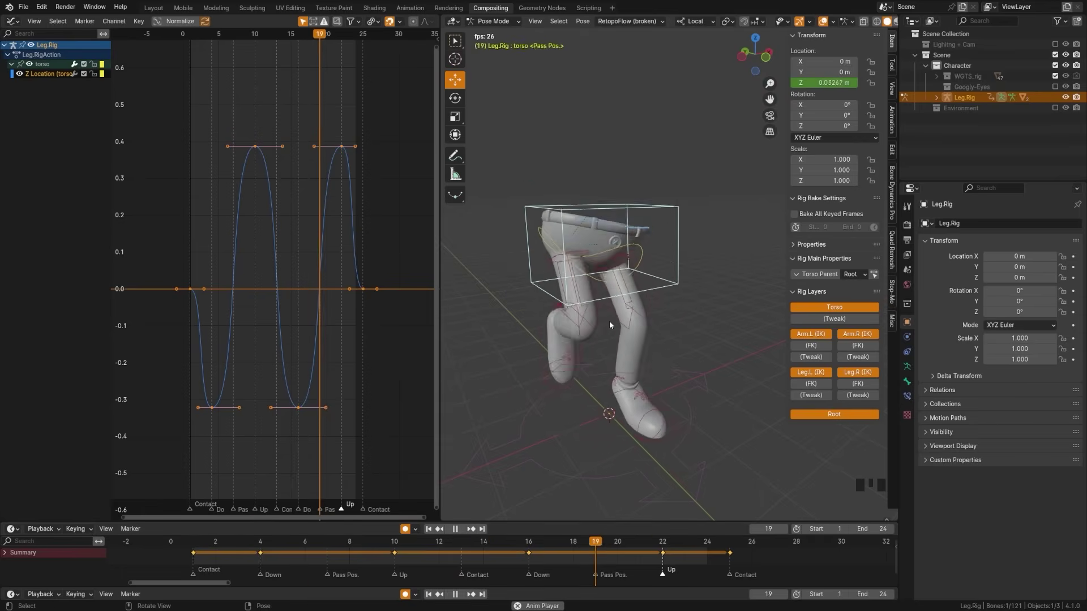
scroll(603, 385, "down", 5)
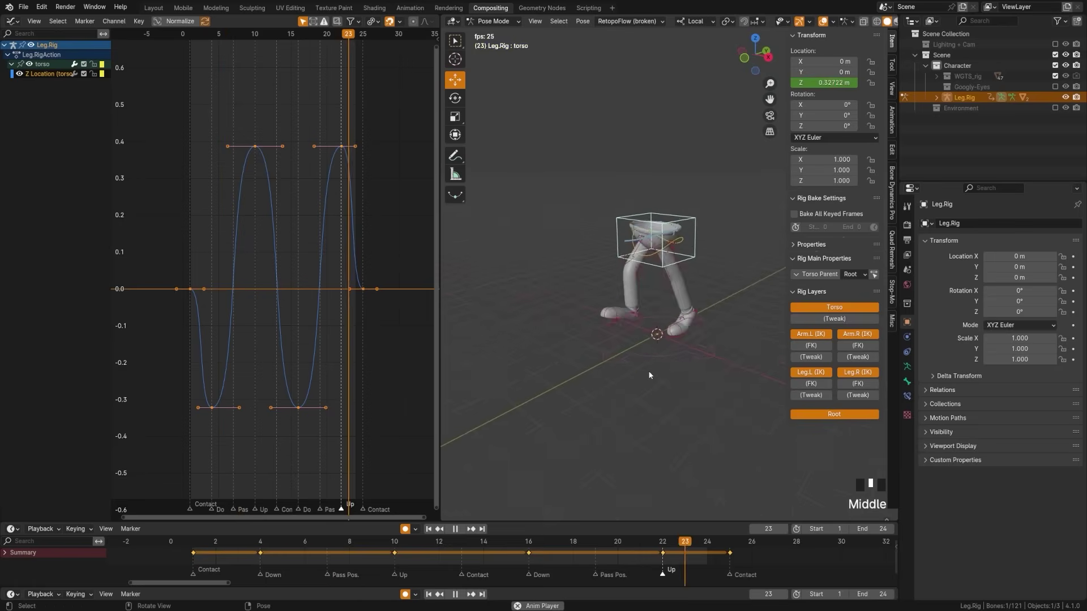
scroll(628, 379, "up", 2)
scroll(649, 392, "up", 1)
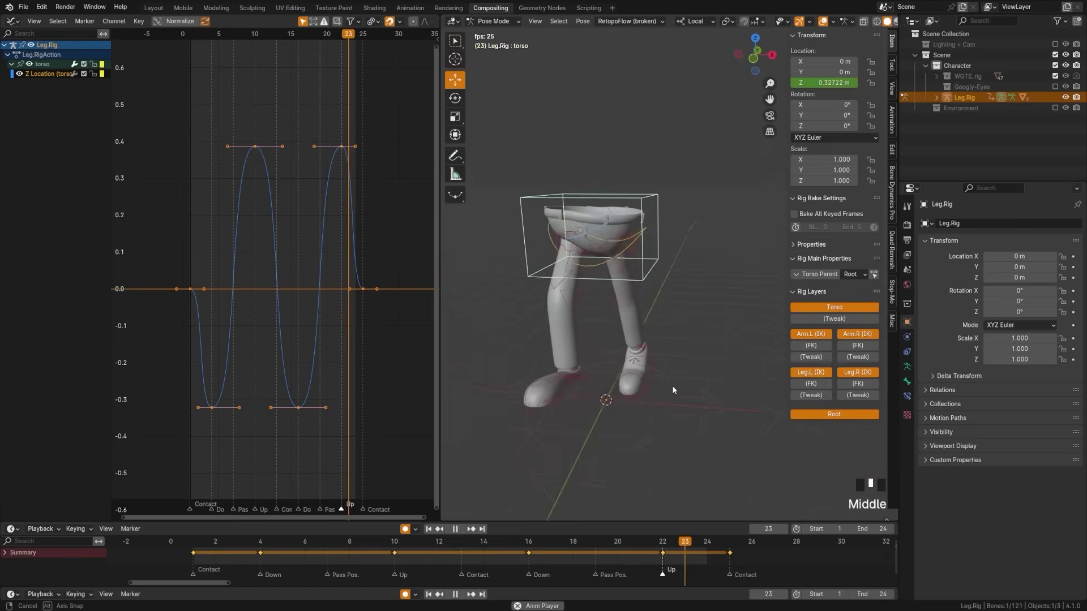